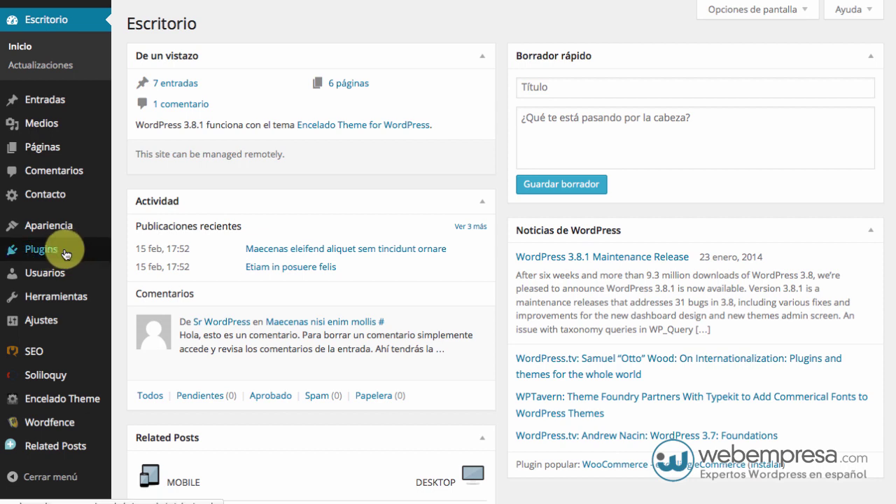
Examine the Joomla banner creatives and their affiliate link codes in the various sizes.
mouse_move(65, 254)
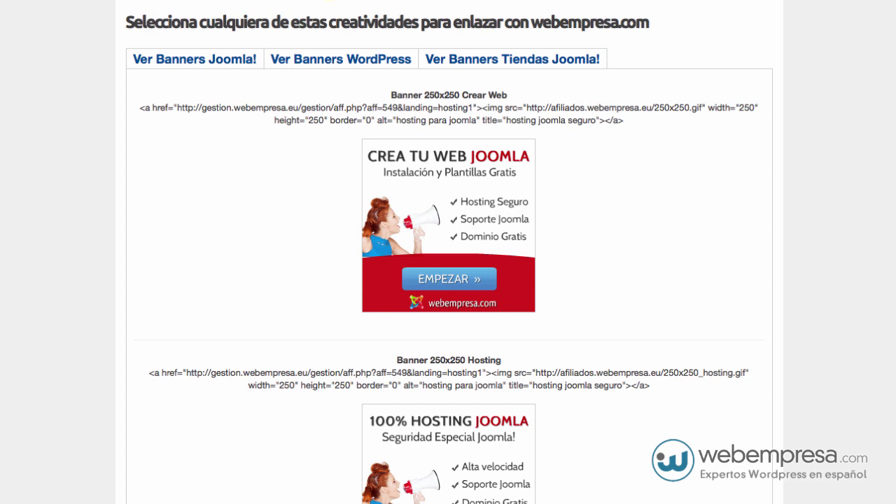
scroll(250, 210, "down", 2)
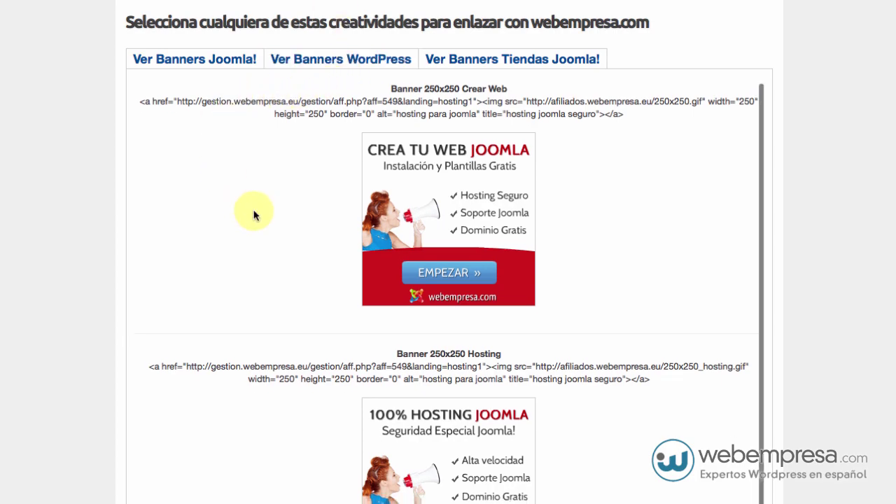
scroll(254, 210, "down", 10)
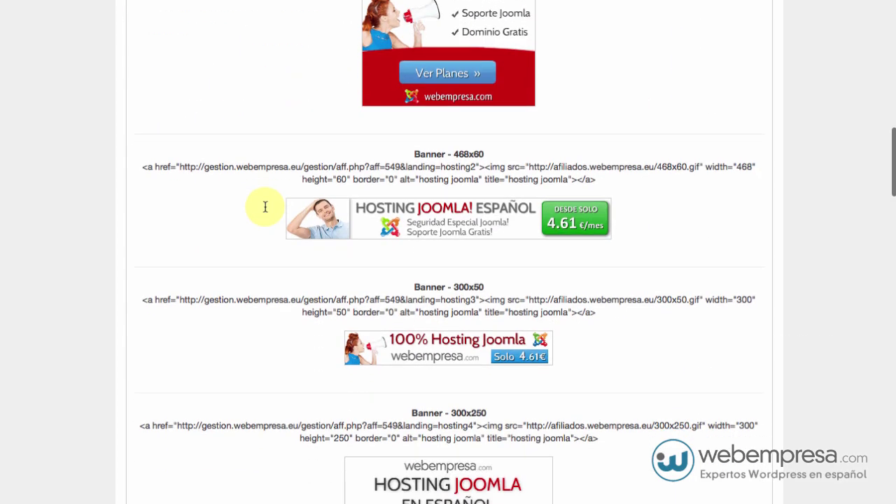
scroll(265, 210, "down", 8)
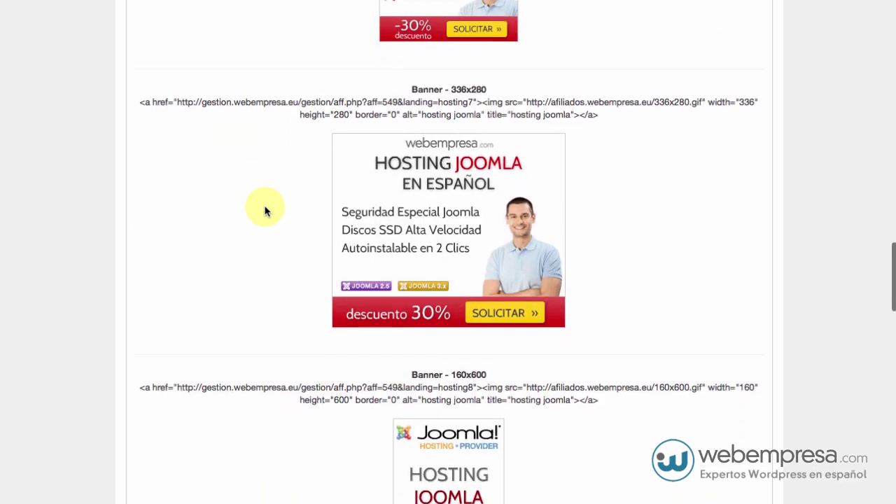
scroll(266, 210, "up", 6)
scroll(273, 200, "up", 5)
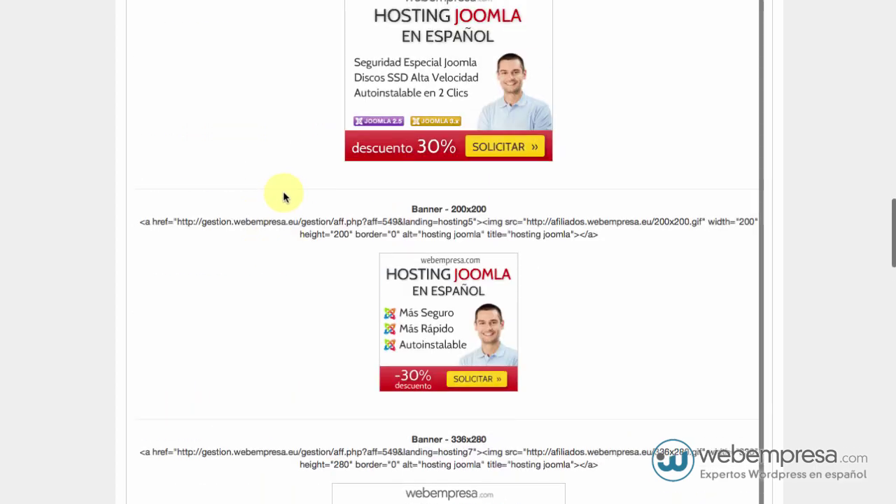
scroll(273, 199, "up", 12)
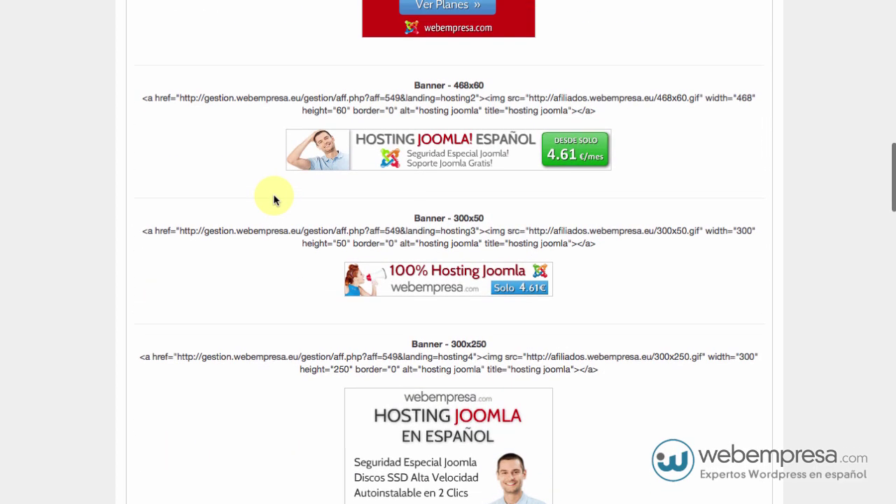
scroll(273, 198, "up", 10)
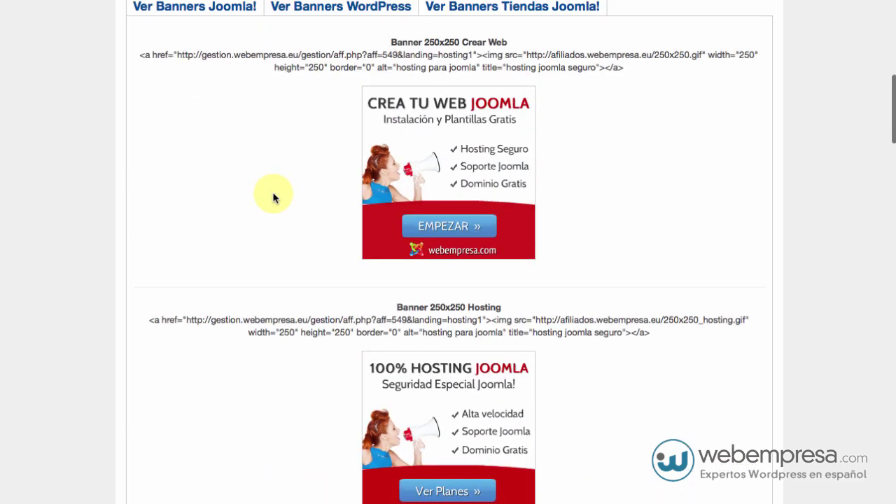
Display the WordPress banner set and review its banner sizes and embed codes.
left_click(317, 39)
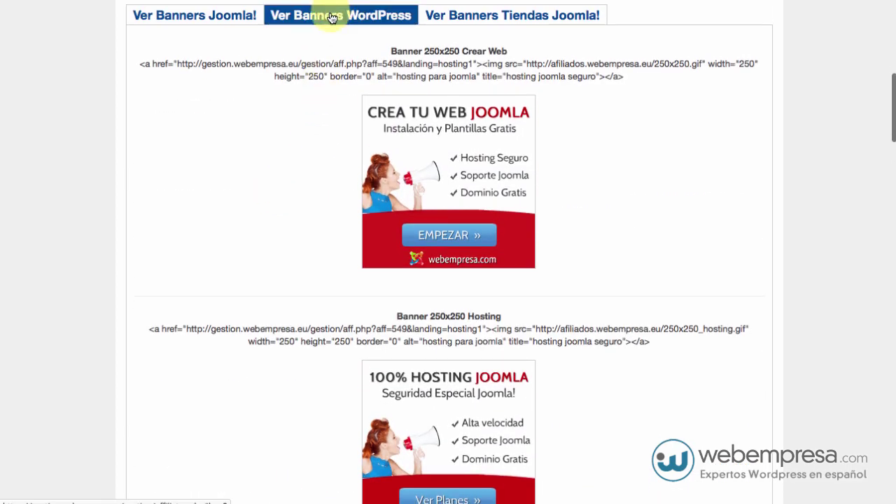
scroll(326, 126, "up", 5)
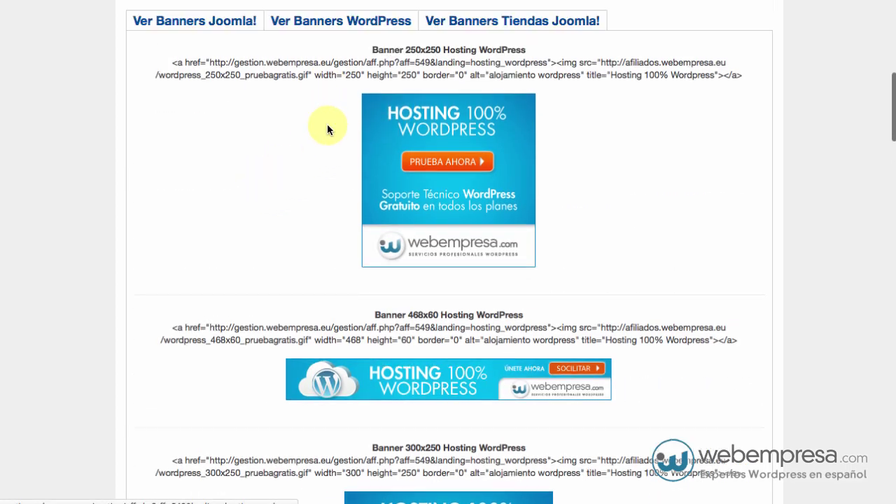
left_click(532, 161)
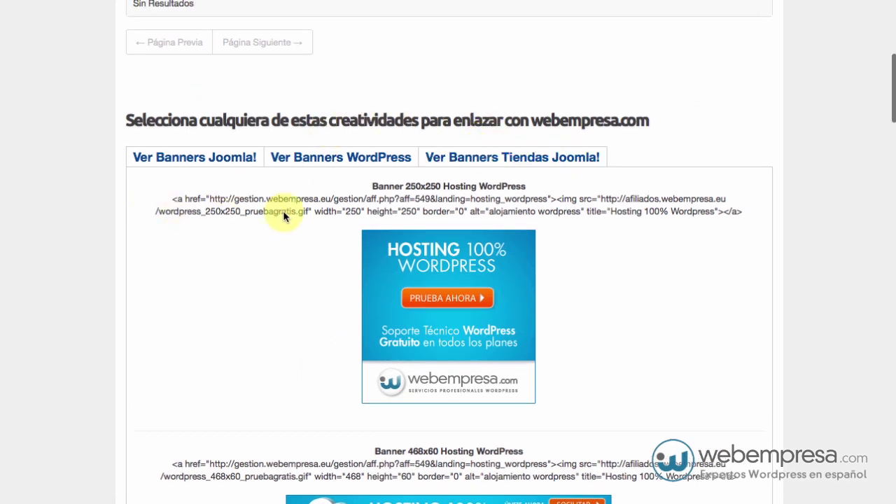
scroll(270, 202, "down", 4)
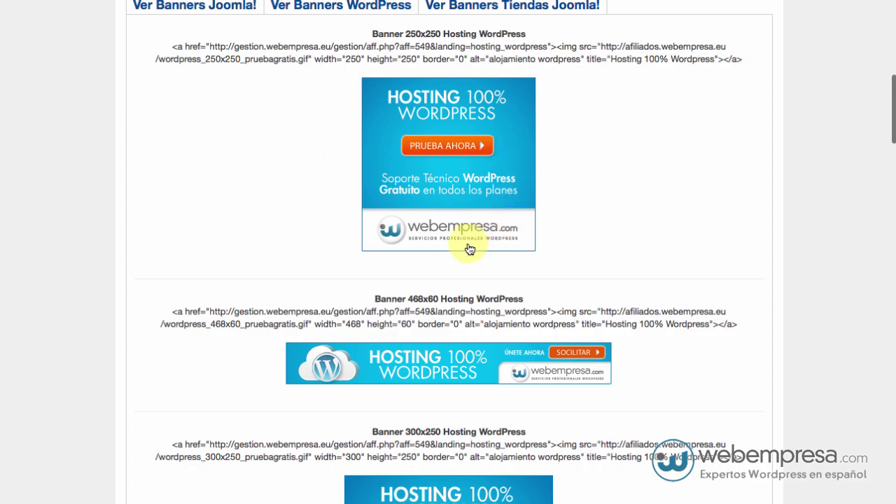
scroll(455, 337, "down", 6)
scroll(455, 337, "down", 20)
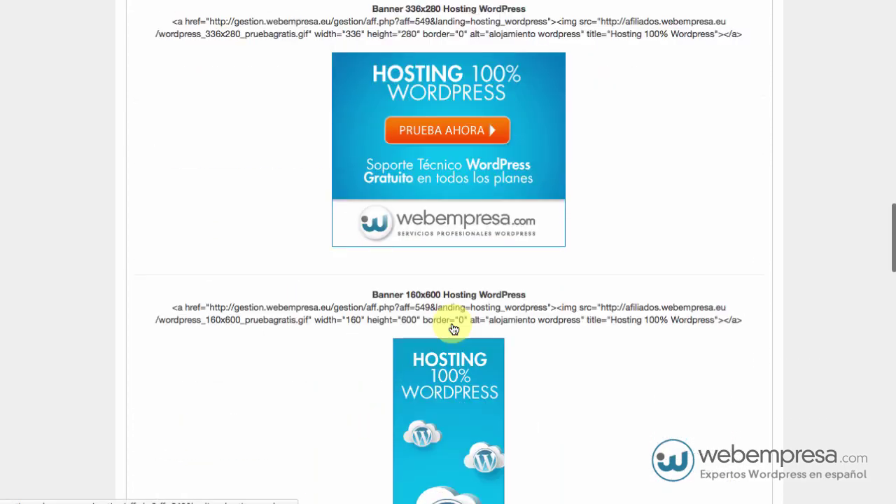
scroll(455, 329, "up", 20)
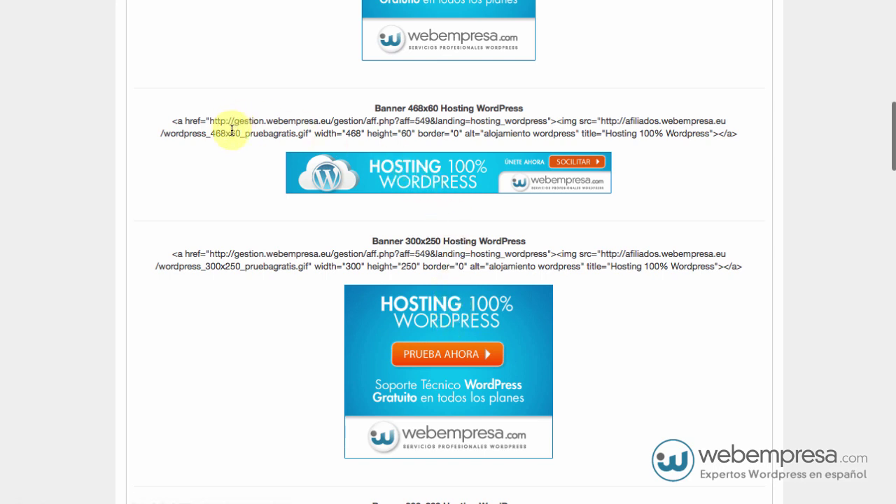
Highlight the embed codes of the 468x60 and 300x250 Hosting WordPress banners, one after the other.
left_click_drag(172, 121, 474, 143)
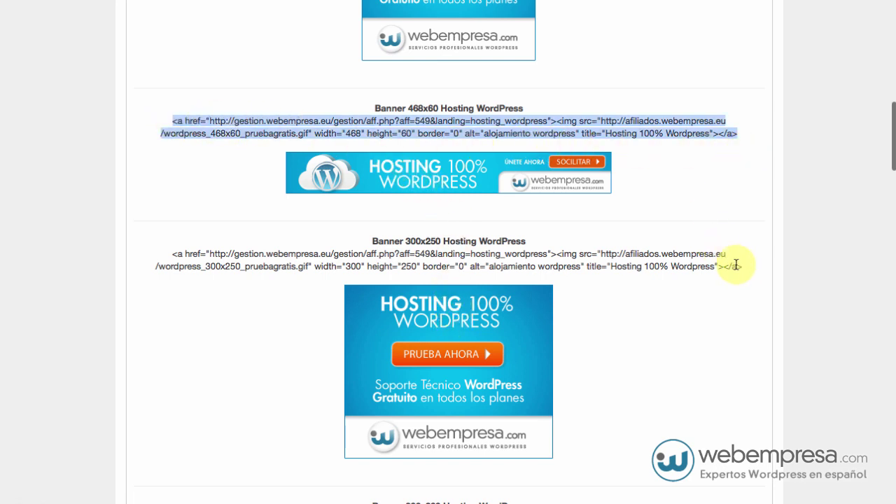
left_click_drag(742, 268, 160, 260)
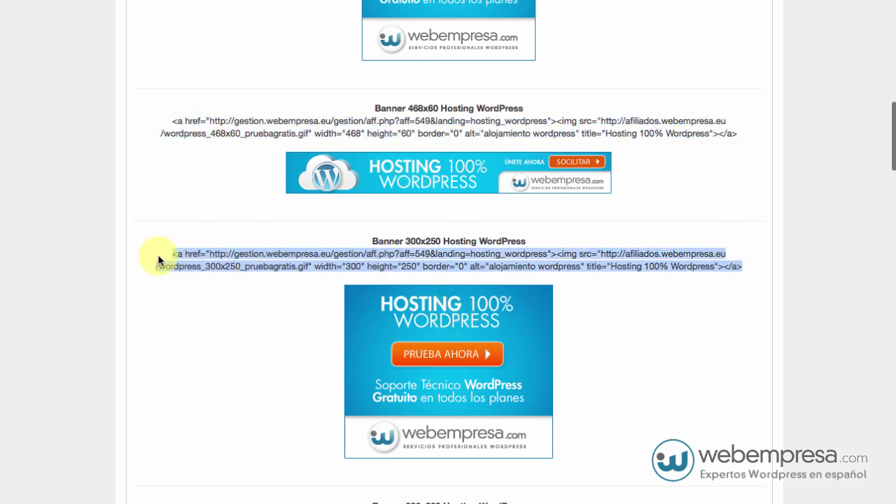
left_click(180, 222)
Look over the other Hosting WordPress banners, comparing the 200x200, 250x250 and 468x60 formats.
scroll(180, 221, "down", 3)
scroll(180, 226, "down", 1)
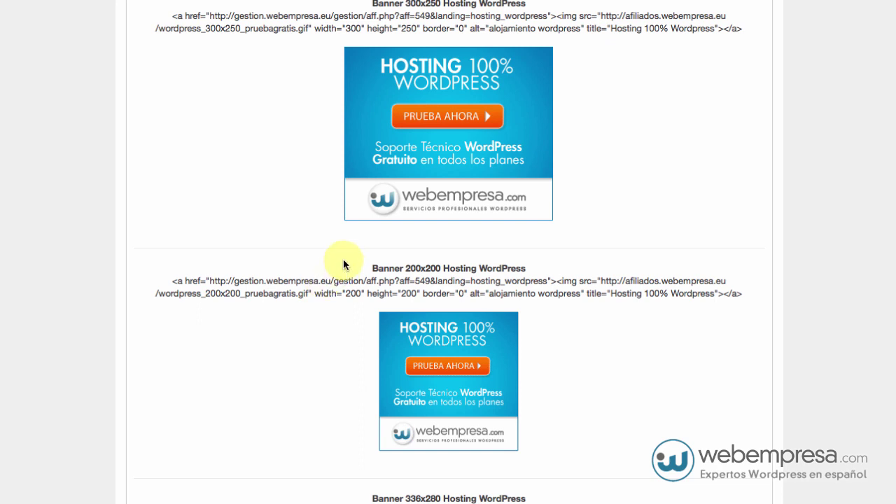
scroll(343, 264, "up", 5)
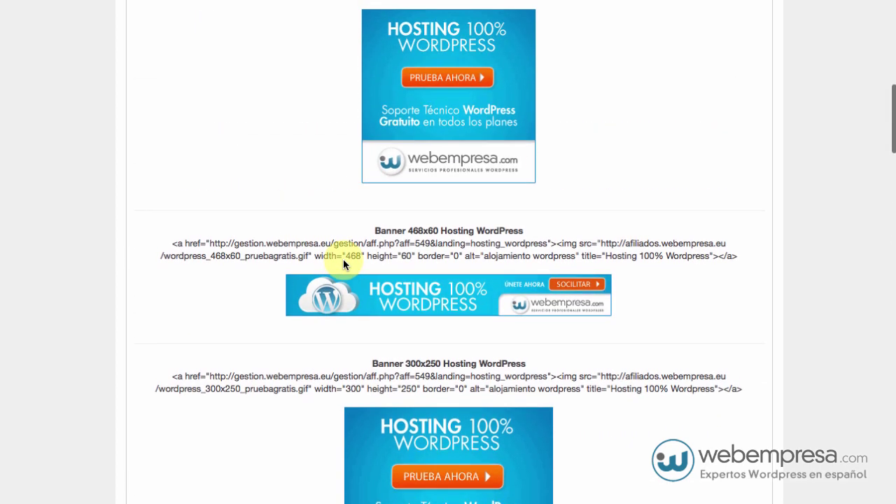
scroll(344, 261, "up", 1)
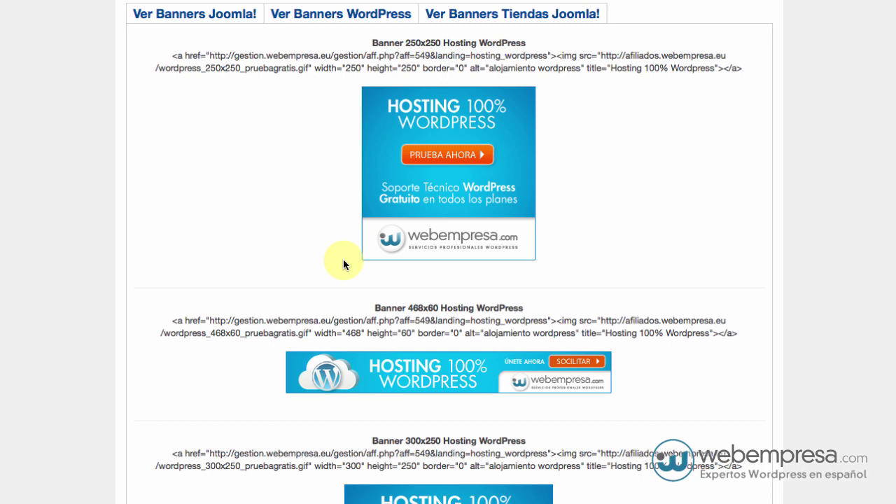
scroll(598, 273, "up", 5)
scroll(600, 275, "down", 3)
scroll(603, 276, "down", 2)
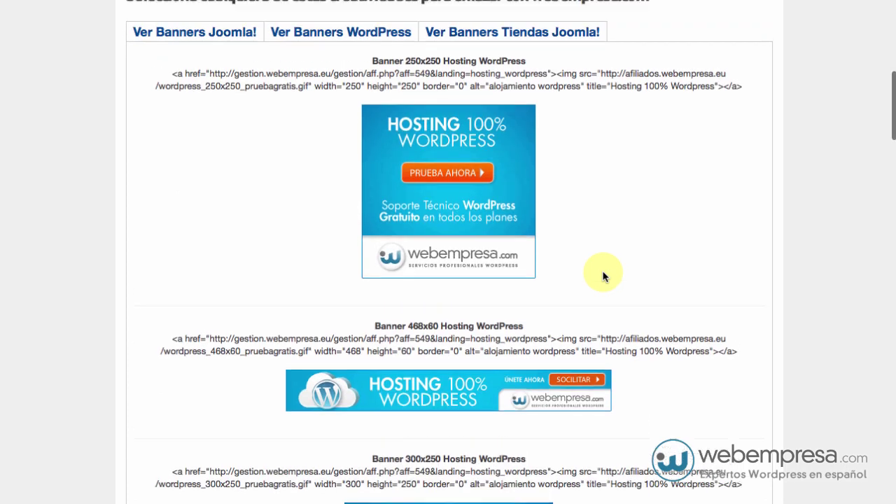
scroll(604, 276, "up", 2)
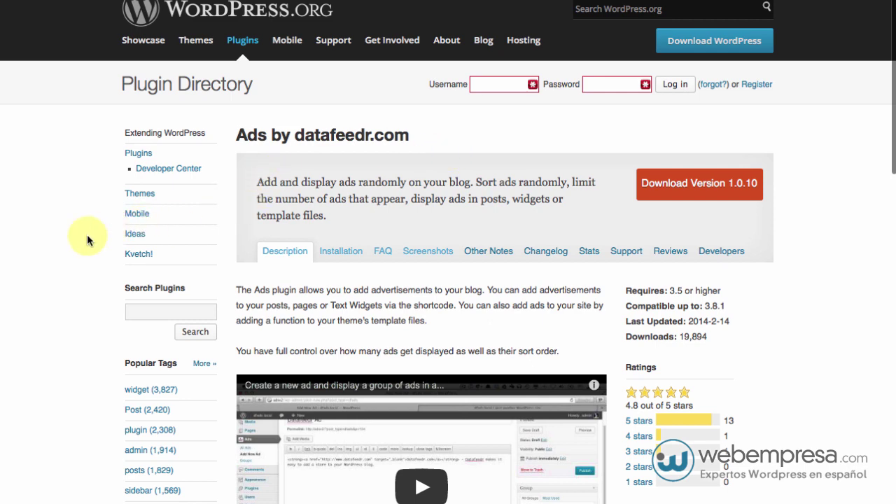
Check the ads plugin's description and compatibility details in the WordPress.org directory and copy its title, "Ads by datafeedr.com".
scroll(87, 238, "down", 2)
scroll(87, 238, "down", 4)
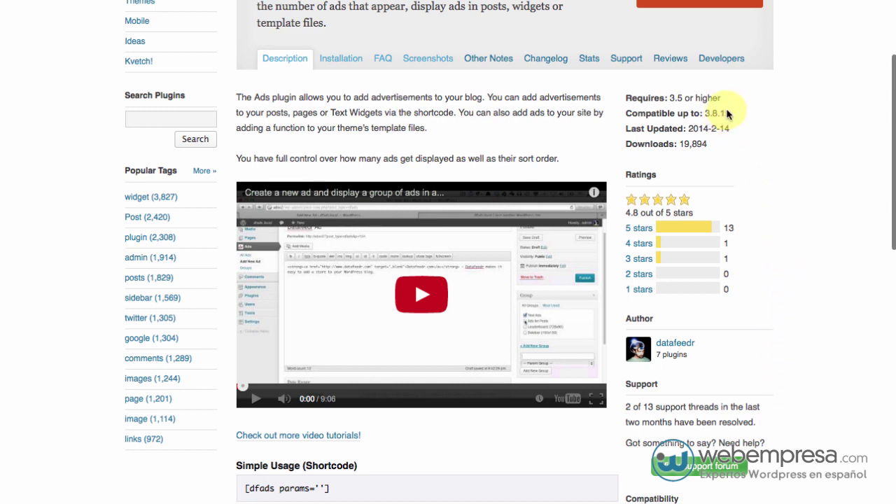
scroll(736, 115, "up", 1)
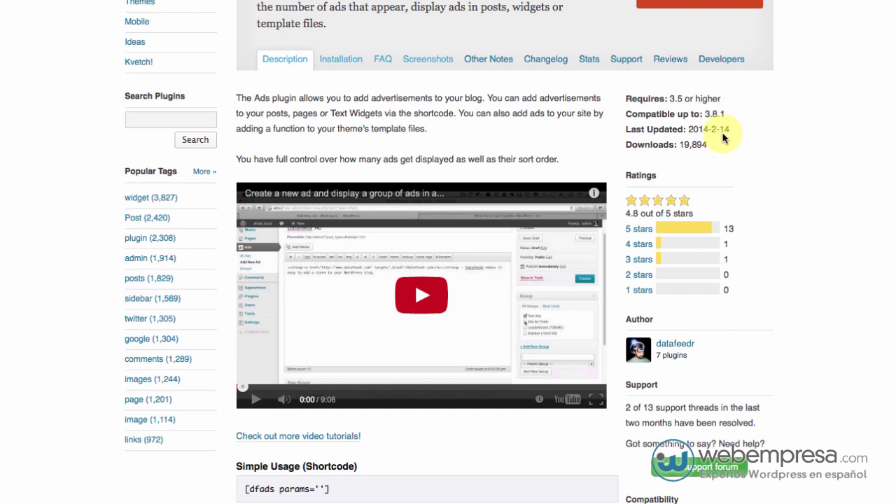
scroll(346, 103, "up", 4)
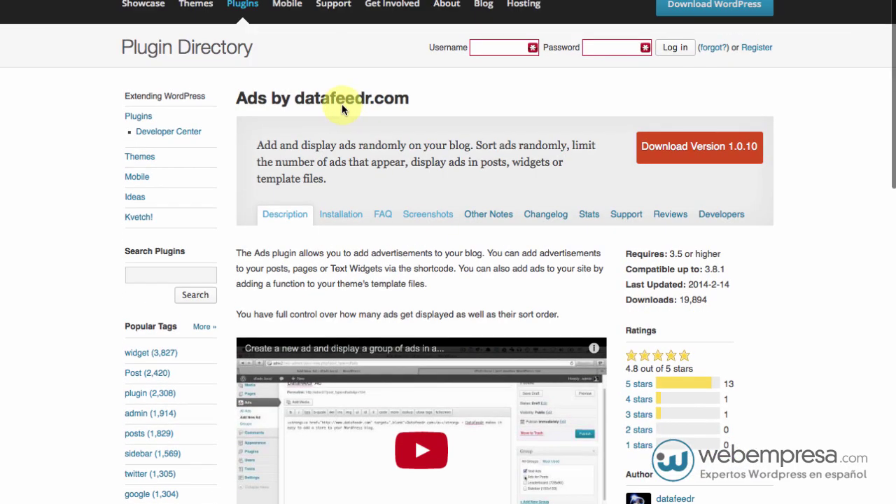
left_click_drag(238, 96, 402, 96)
key("super+c")
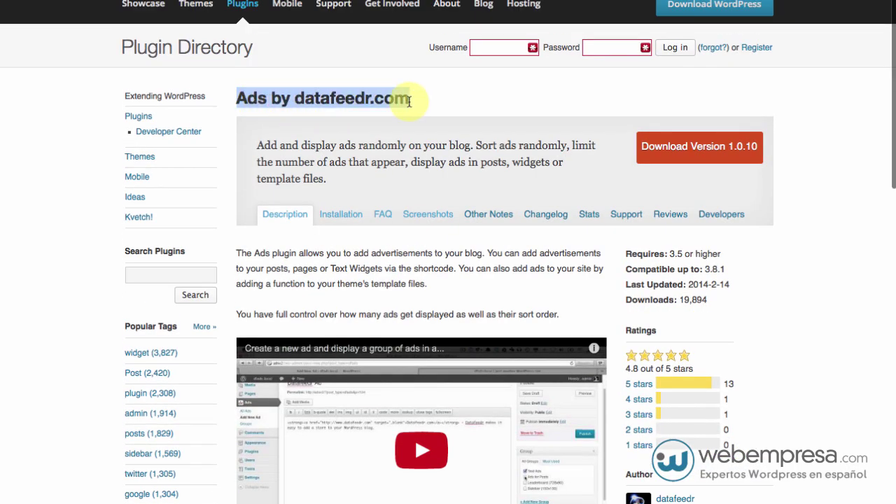
left_click(458, 103)
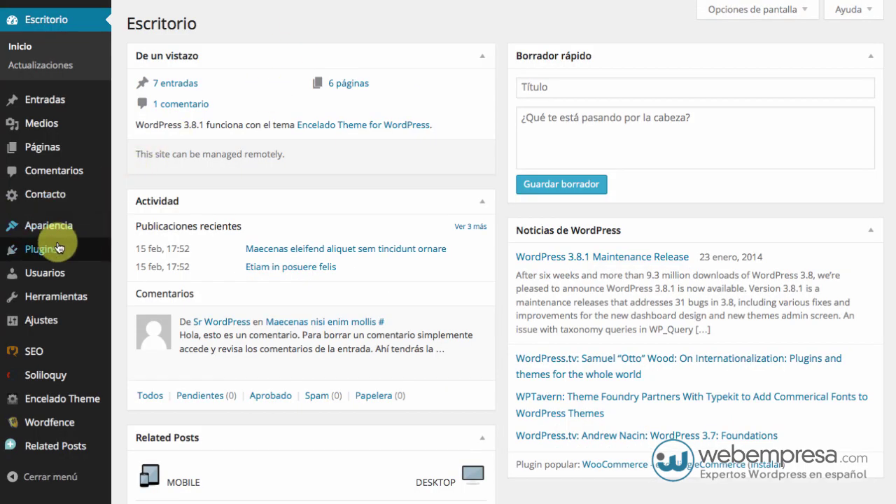
Search for "Ads by datafeedr.com" in the plugin installer of the site's WordPress admin.
mouse_move(50, 253)
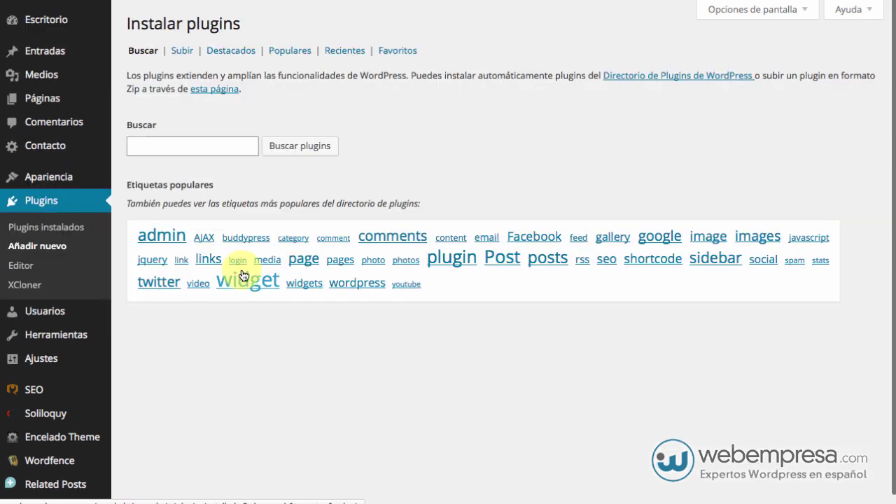
key("super+v")
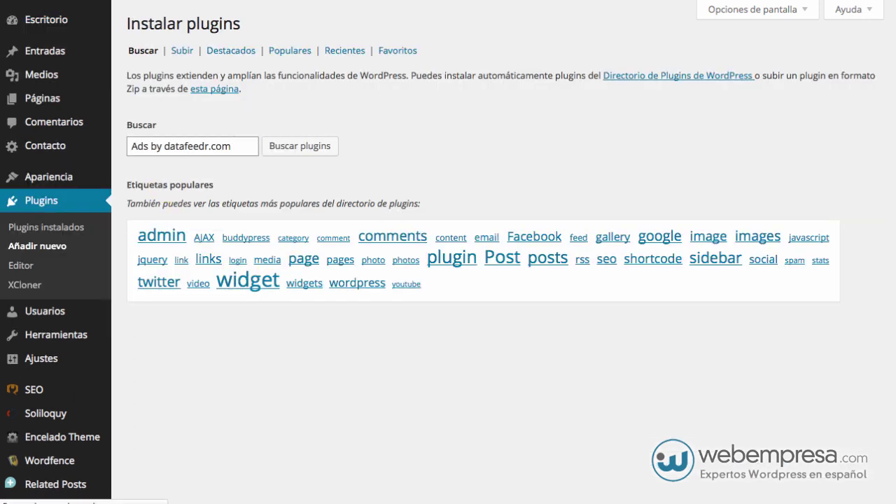
key("Return")
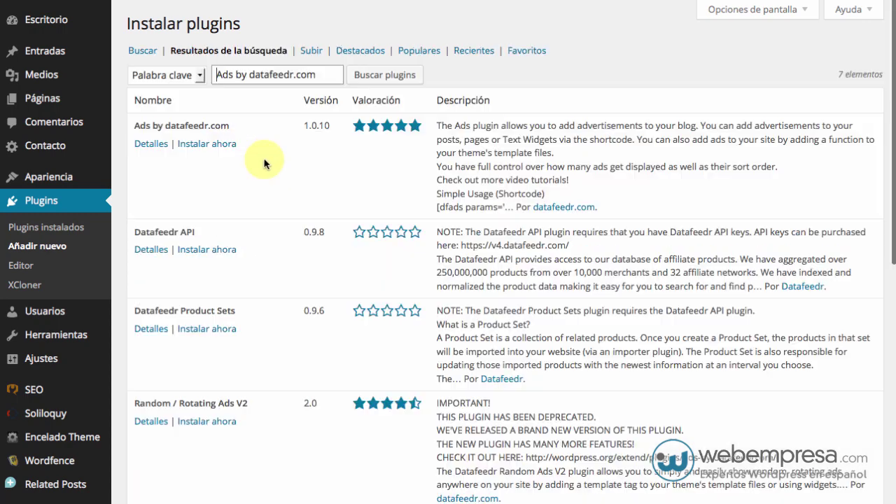
Install the Ads by datafeedr.com plugin and activate it.
left_click(188, 145)
left_click(515, 209)
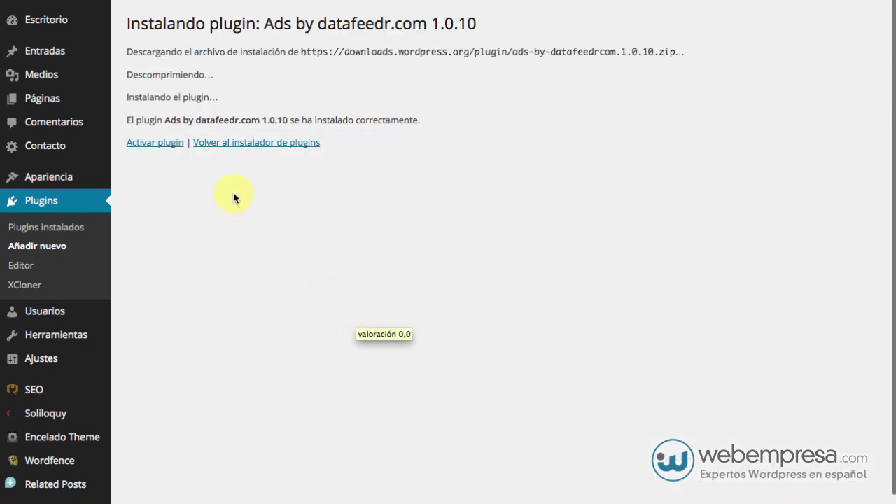
left_click(163, 142)
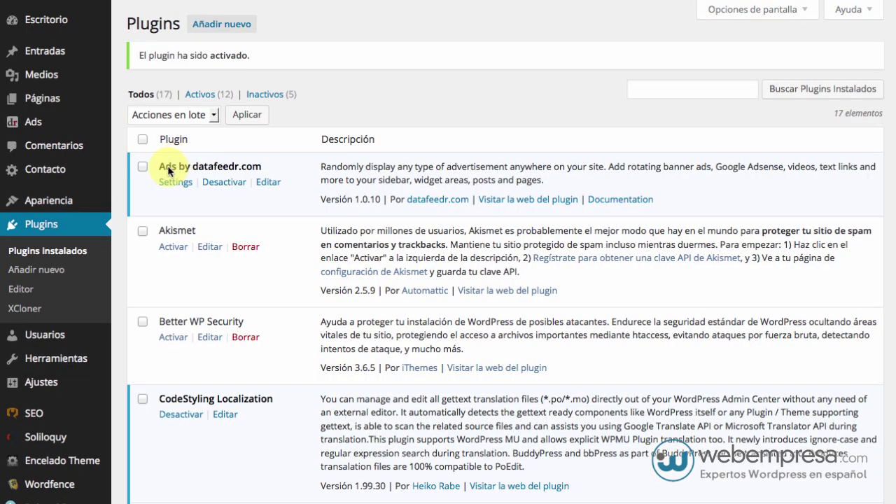
Open the Ads plugin's settings page within the WordPress settings.
scroll(105, 252, "down", 5)
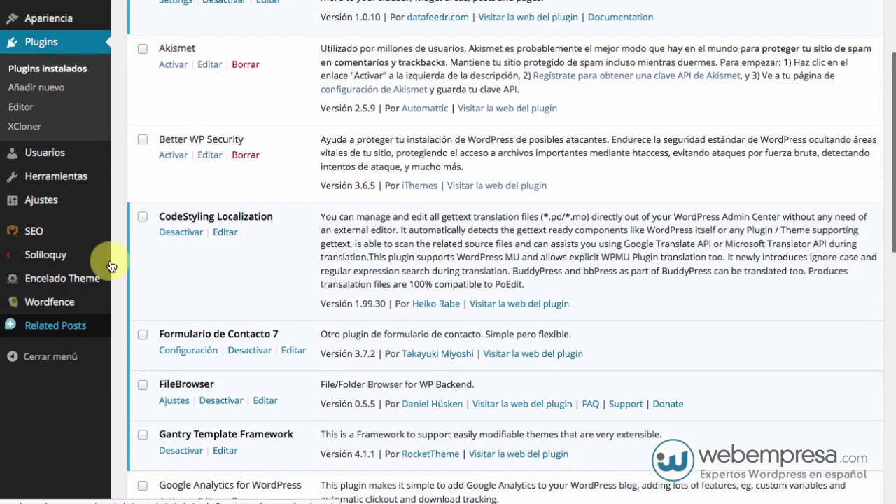
scroll(110, 266, "up", 5)
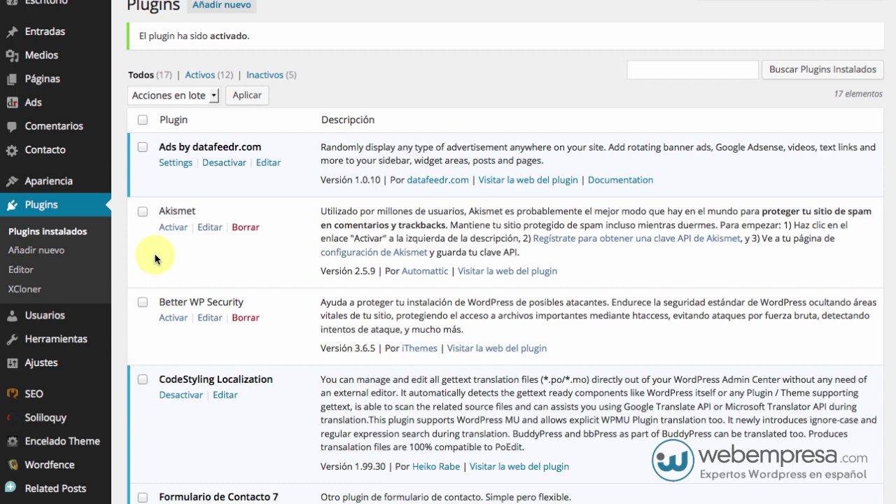
scroll(140, 252, "down", 1)
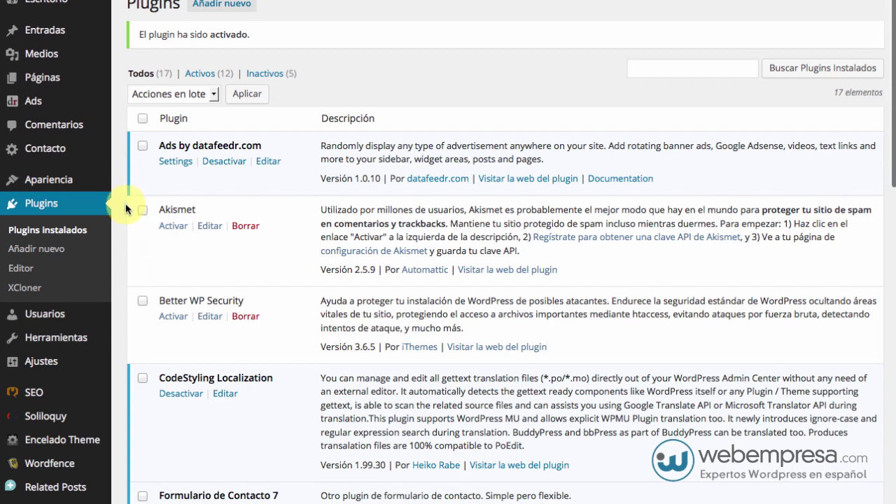
scroll(115, 266, "down", 2)
scroll(112, 275, "down", 3)
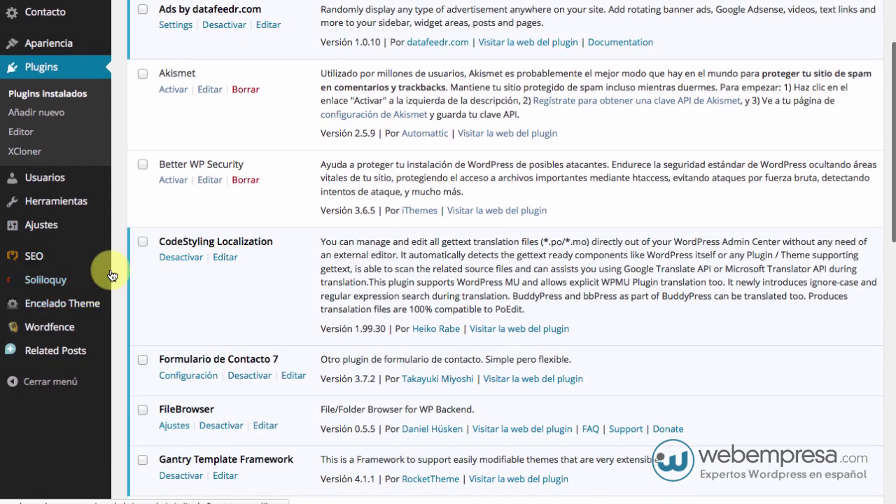
mouse_move(89, 204)
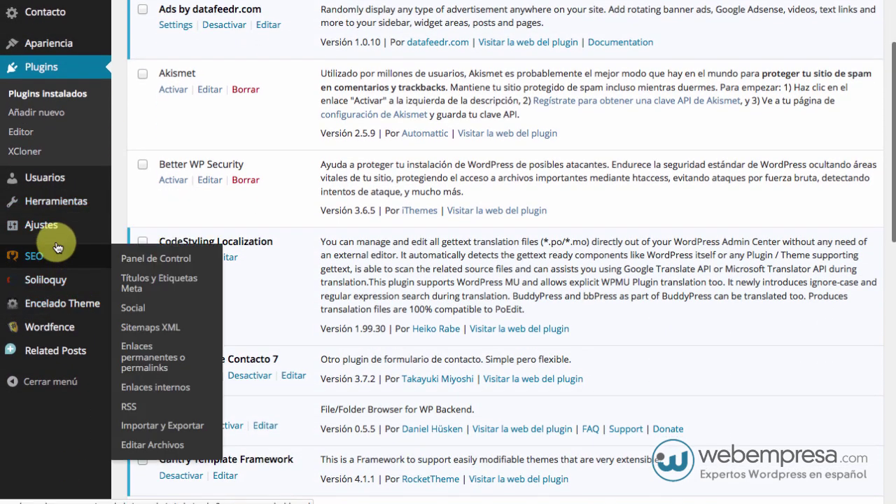
mouse_move(50, 225)
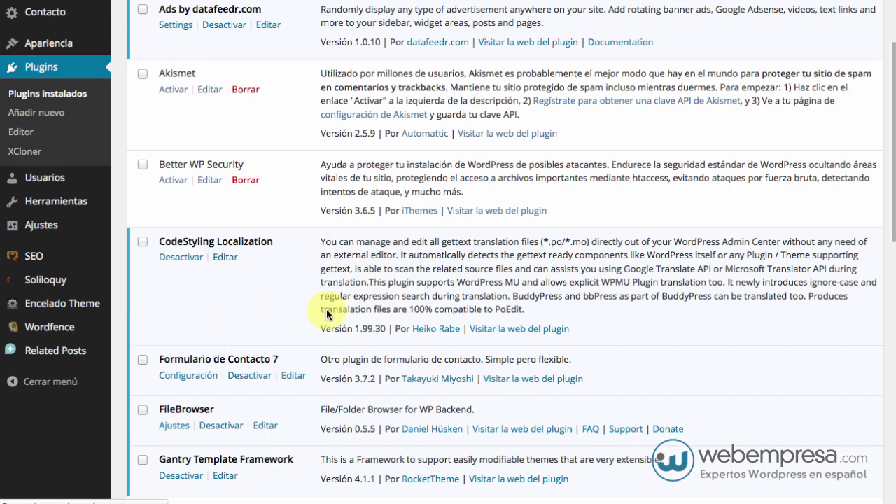
Enable shortcodes in Text Widgets in the general settings of the Ads Admin Panel.
scroll(321, 256, "down", 3)
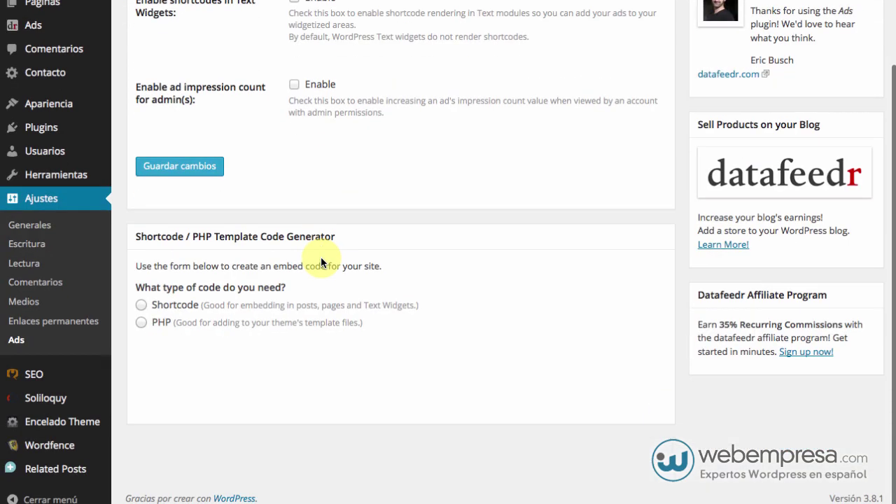
scroll(321, 257, "up", 3)
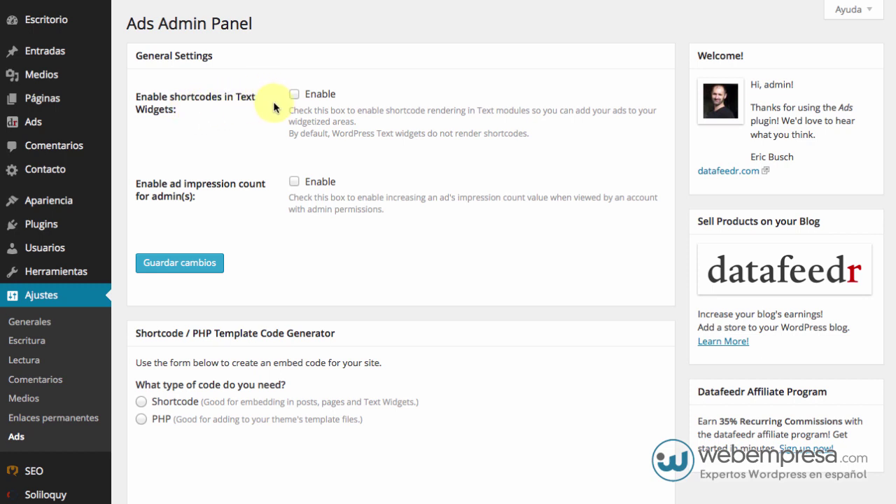
left_click(294, 95)
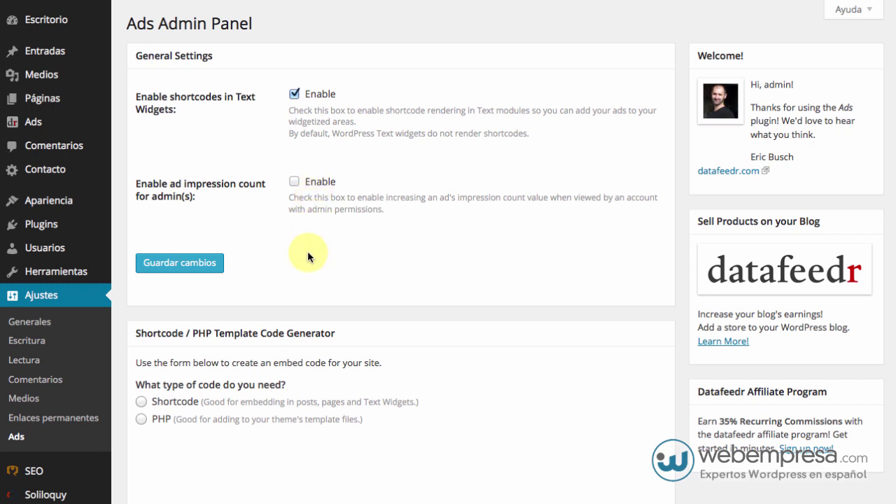
Preview the embed code in the Shortcode / PHP Template Code Generator, first as Shortcode and then as PHP.
scroll(308, 257, "down", 3)
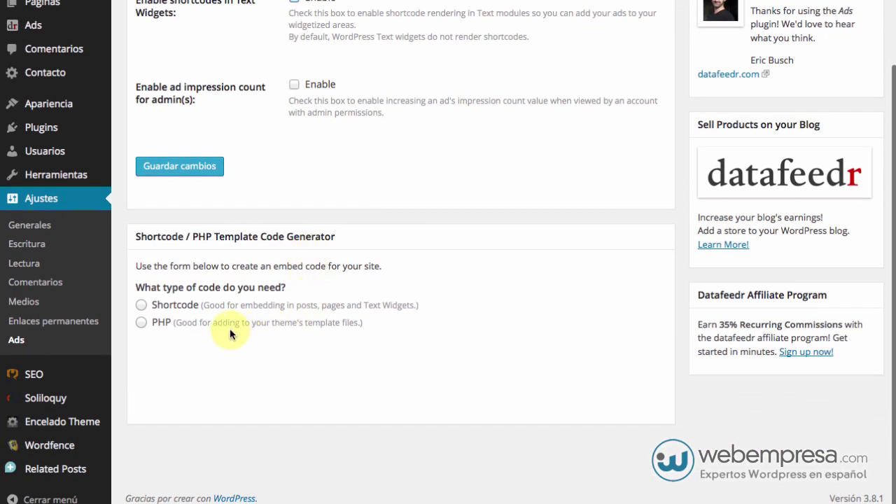
left_click(142, 306)
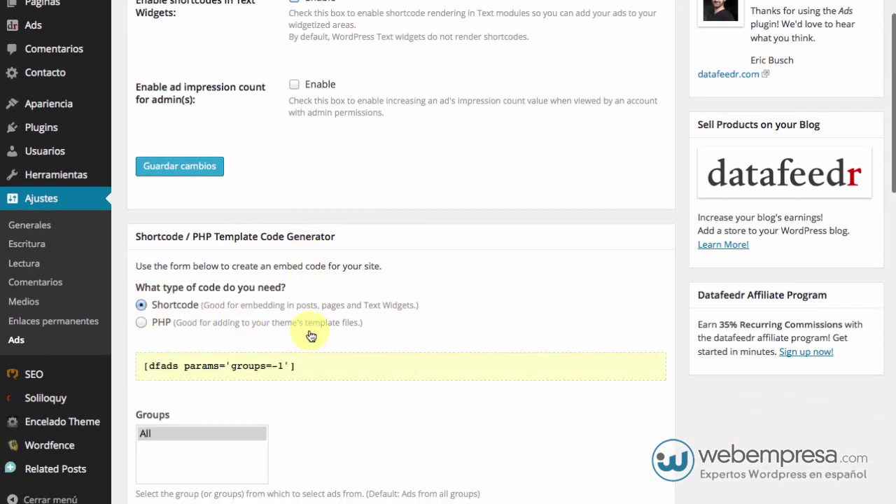
scroll(312, 339, "down", 2)
scroll(312, 338, "down", 1)
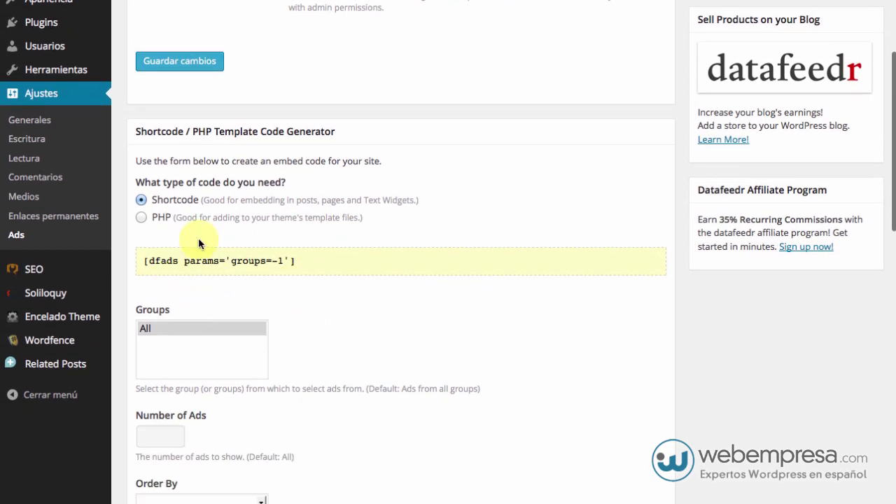
left_click(142, 218)
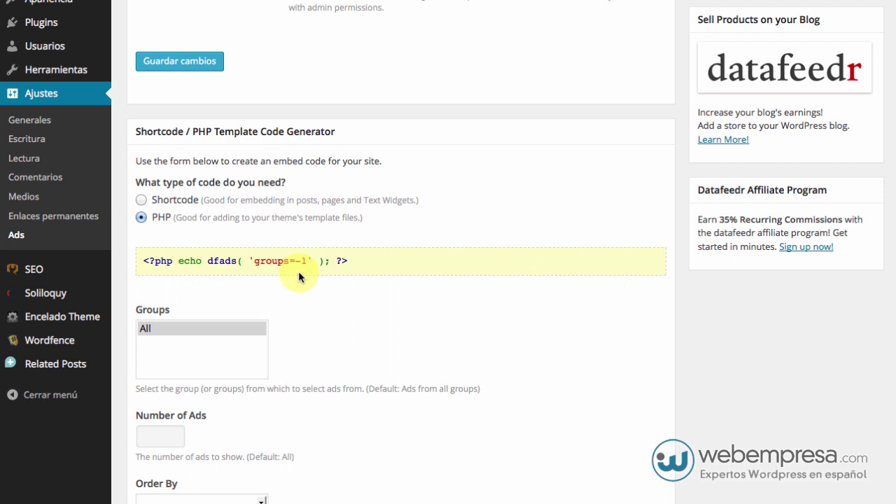
Examine the PHP generator's options for groups, number of ads, ordering, container and ad tags, callback function and JavaScript output.
scroll(298, 271, "down", 4)
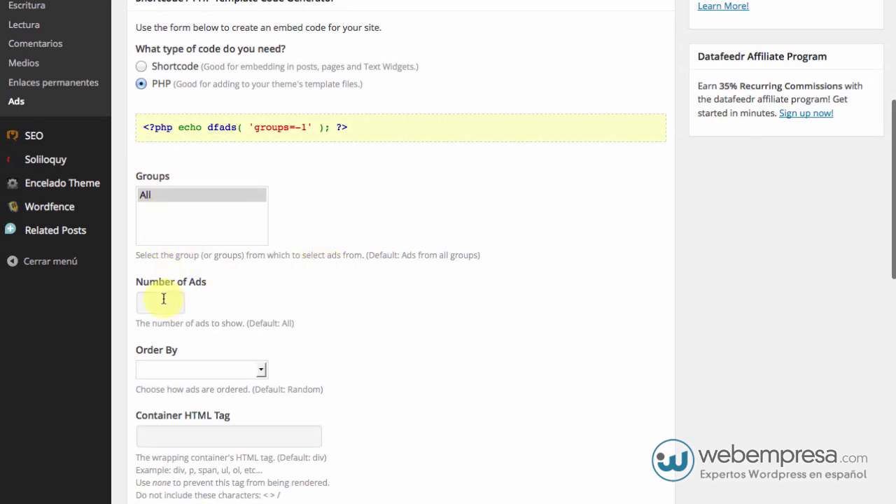
scroll(210, 350, "down", 8)
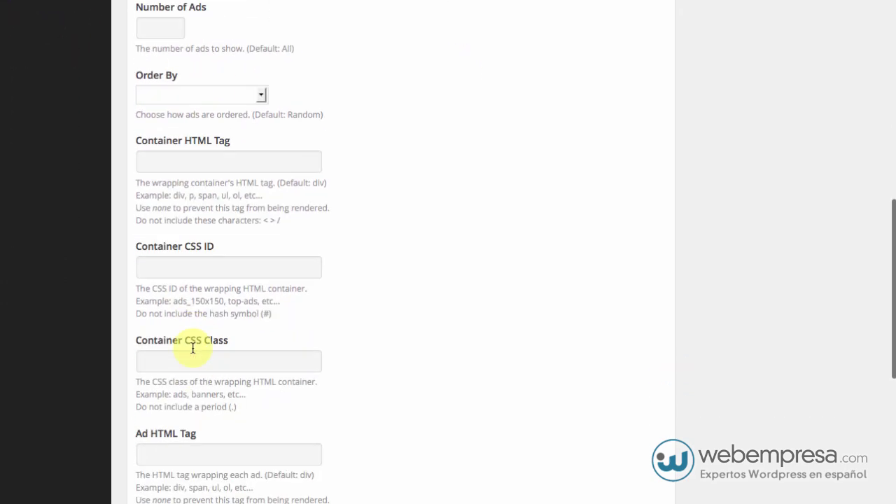
scroll(200, 147, "down", 3)
scroll(196, 198, "down", 8)
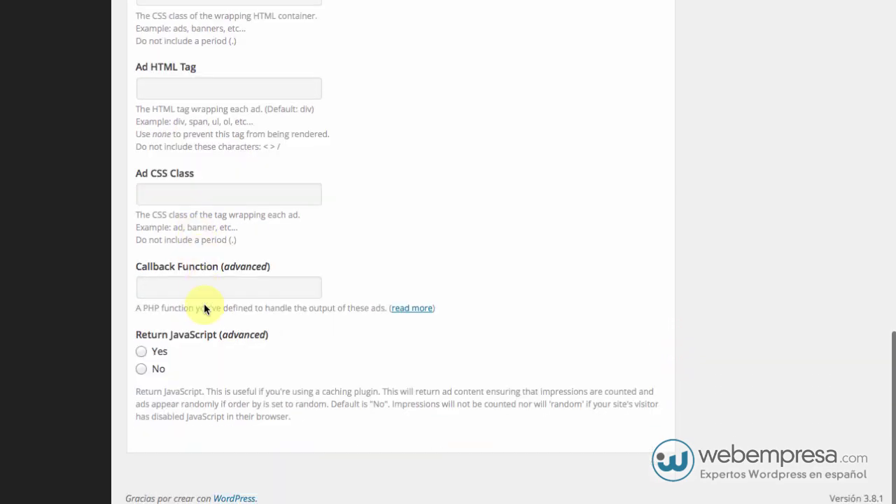
scroll(201, 312, "up", 2)
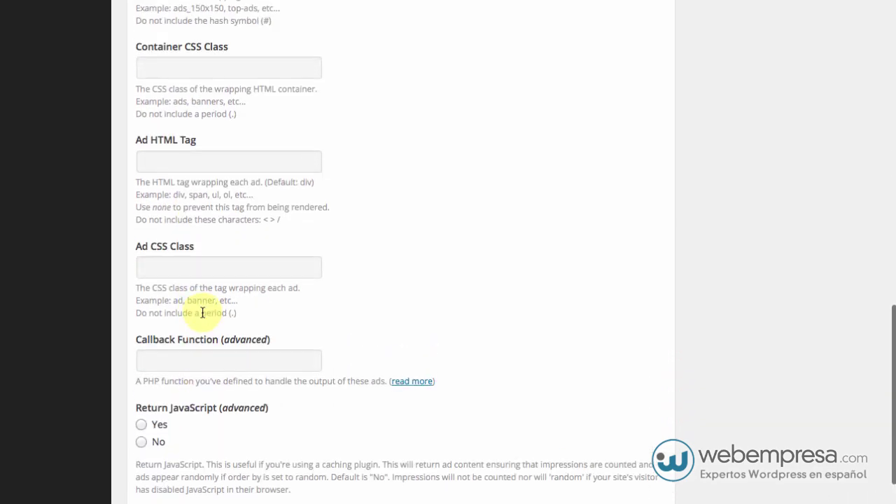
scroll(203, 312, "up", 10)
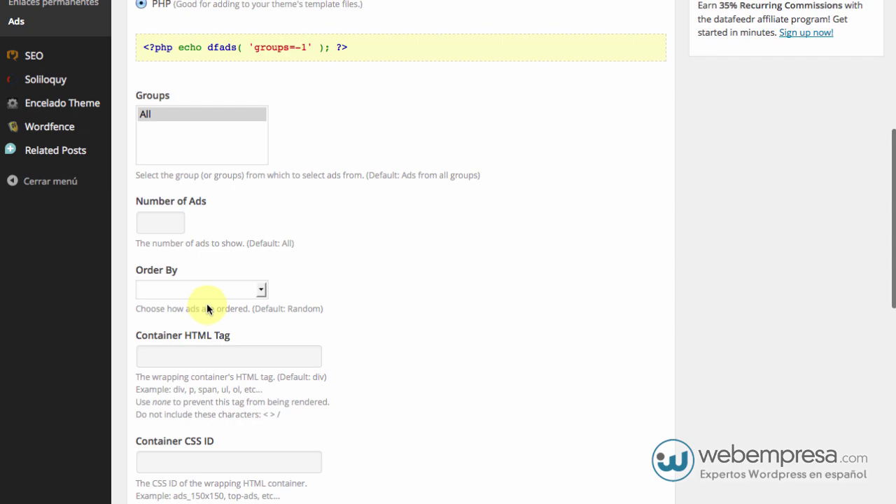
scroll(233, 264, "down", 5)
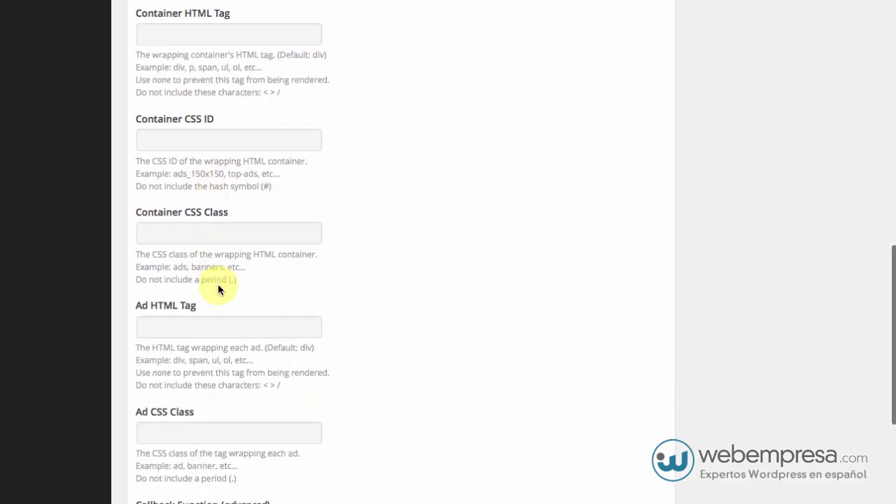
scroll(218, 287, "down", 4)
scroll(217, 285, "up", 11)
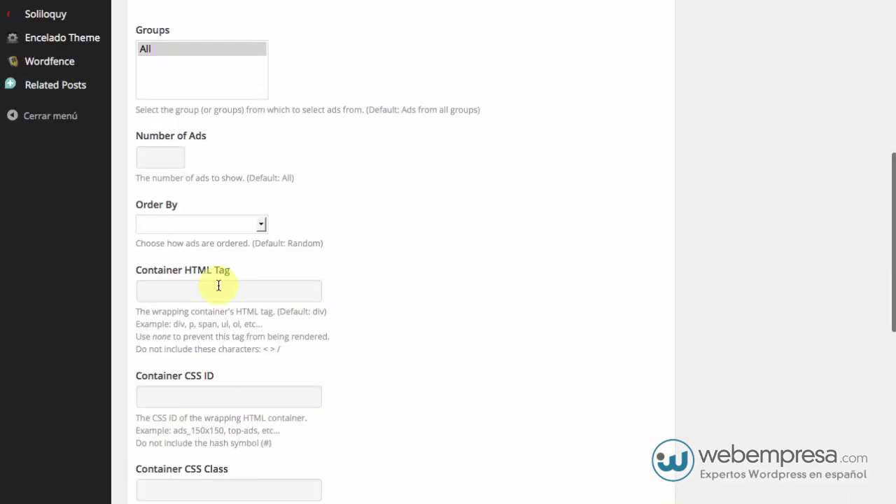
scroll(218, 285, "down", 1)
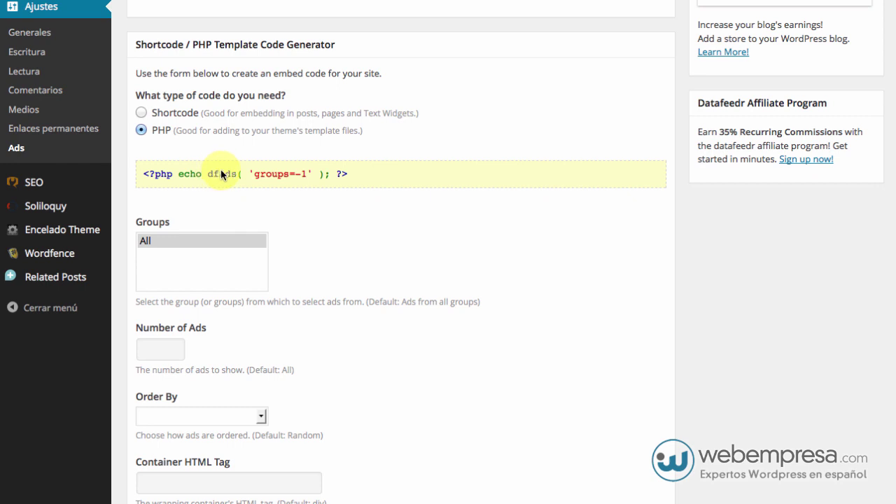
Switch the generator back to Shortcode, review its options and save the Ads settings.
left_click(141, 114)
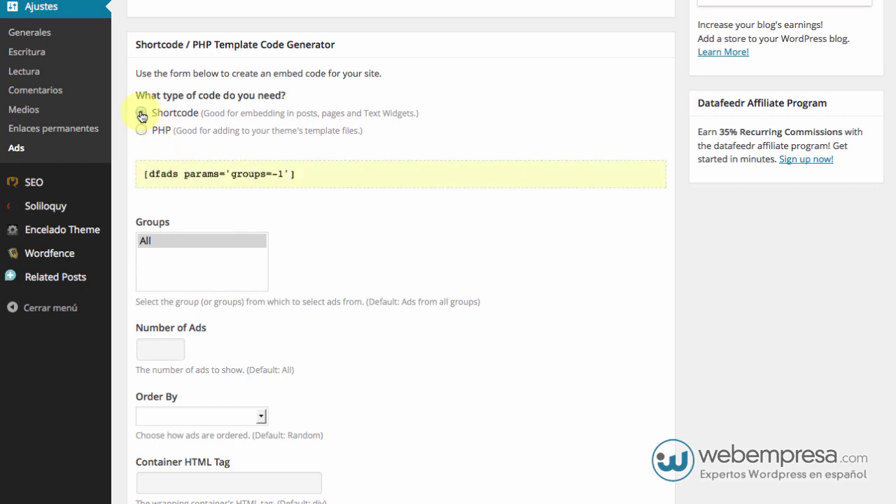
scroll(329, 207, "down", 9)
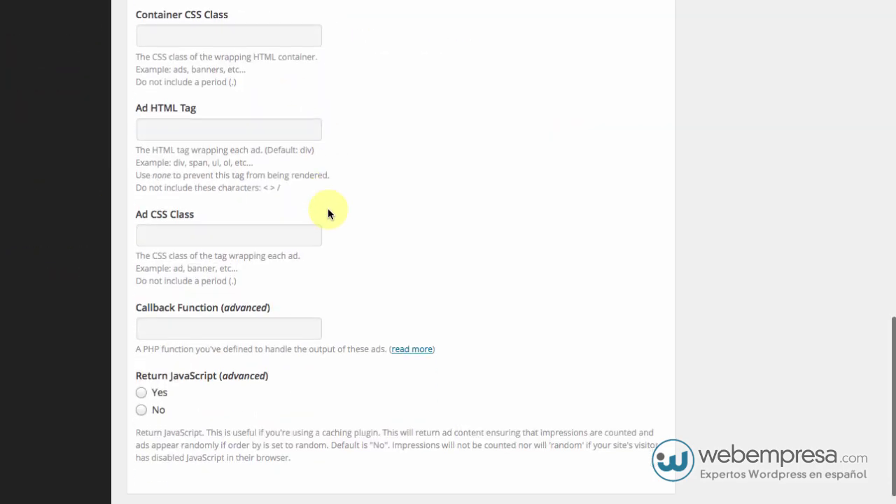
scroll(328, 208, "up", 10)
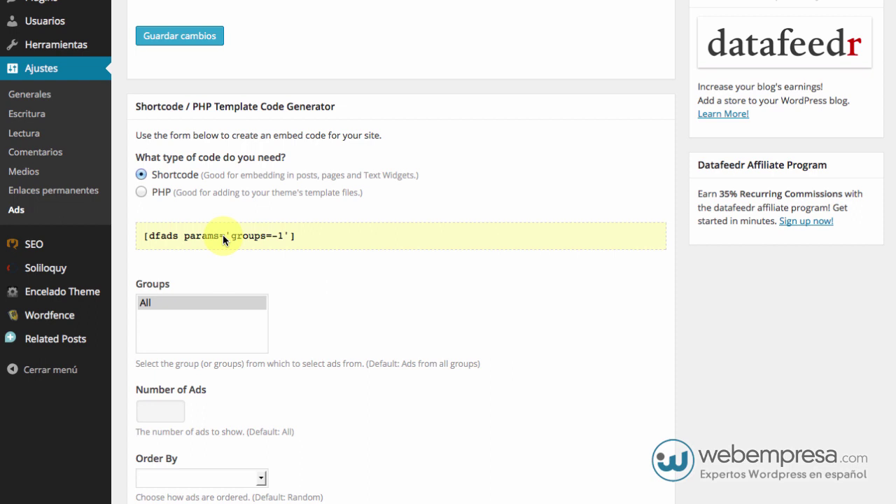
scroll(345, 295, "up", 5)
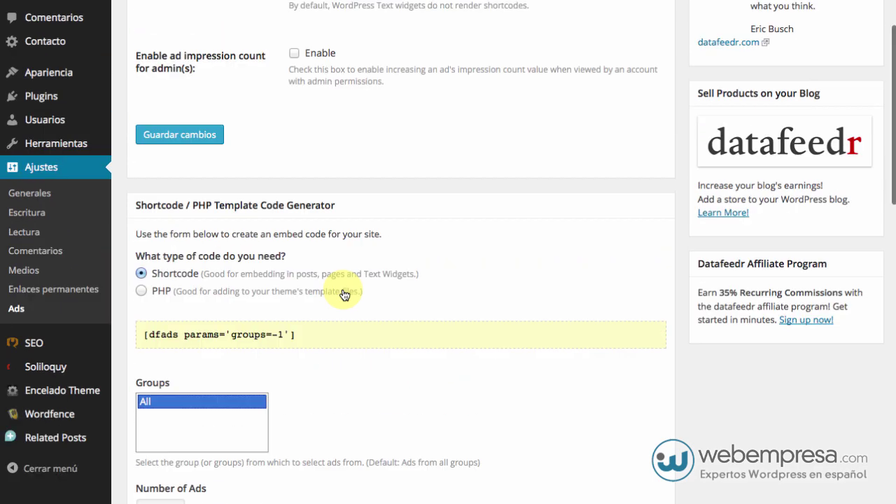
left_click(190, 269)
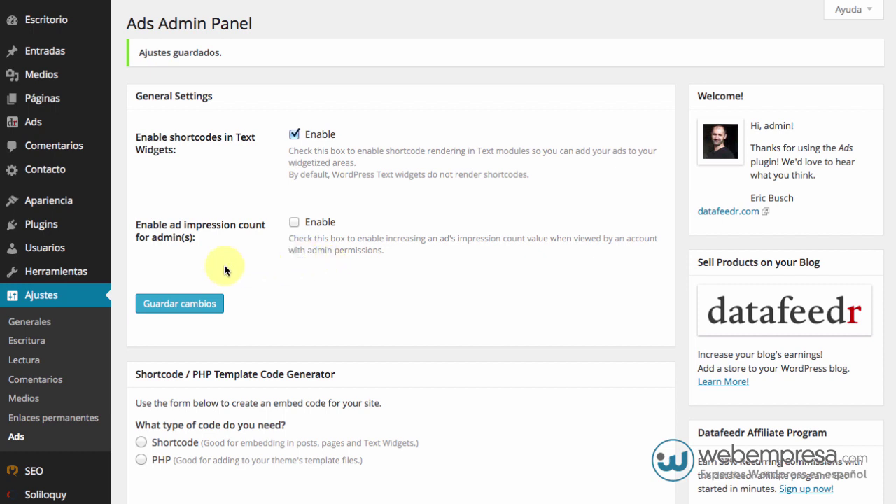
Open the Ads plugin's Groups page and name the new group "Webempresa".
mouse_move(33, 126)
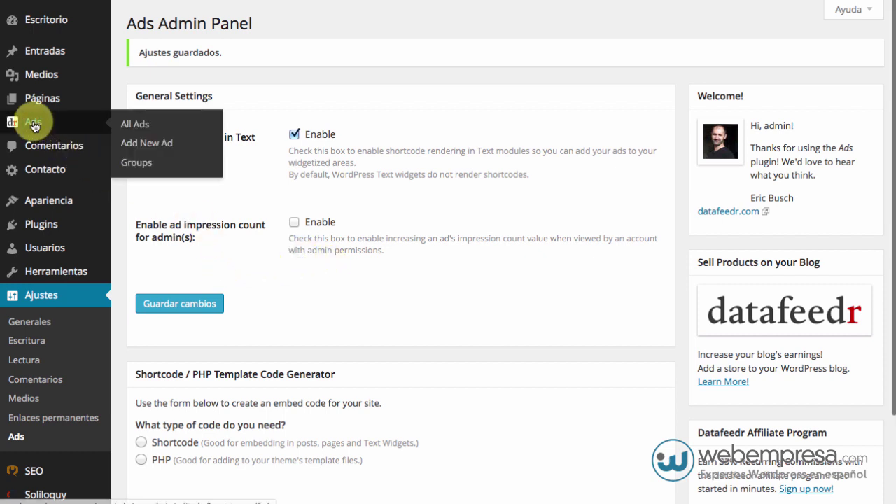
left_click(142, 166)
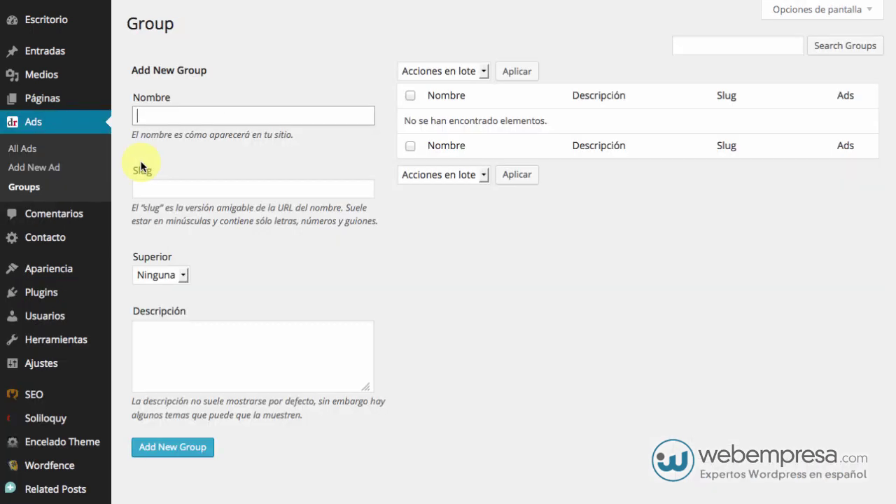
type("Webempres")
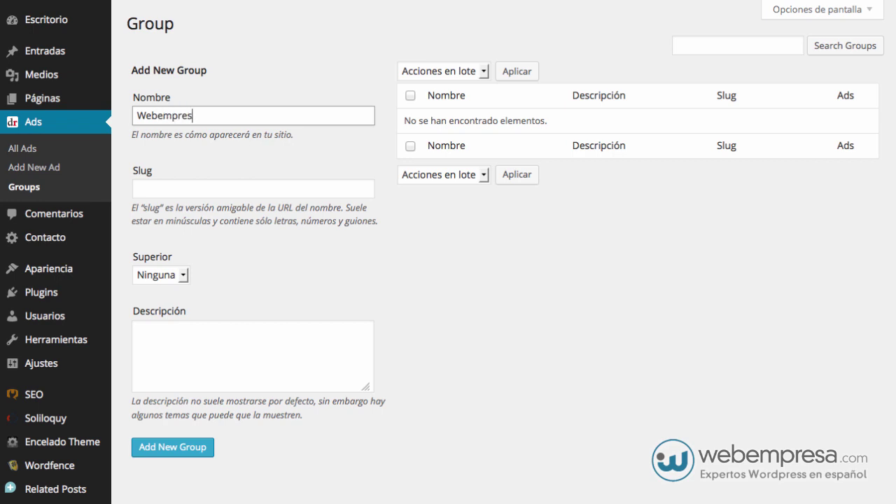
type("a")
left_click(275, 305)
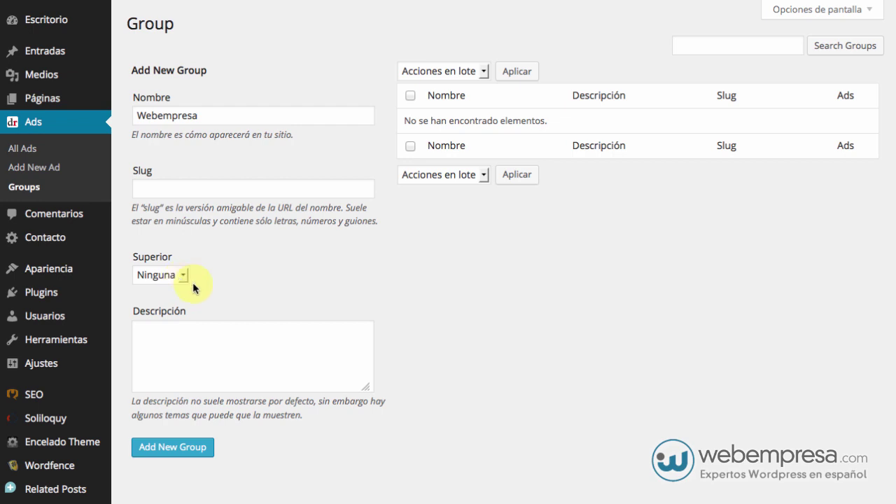
Describe the new ad group as "Banners contratados con Webempresa a través d emi programa de Afiliados".
left_click(224, 341)
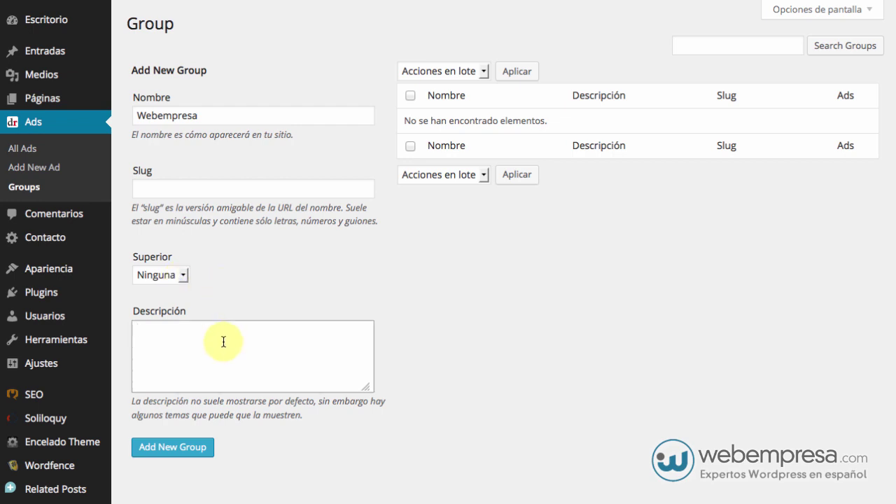
type("Banners cont")
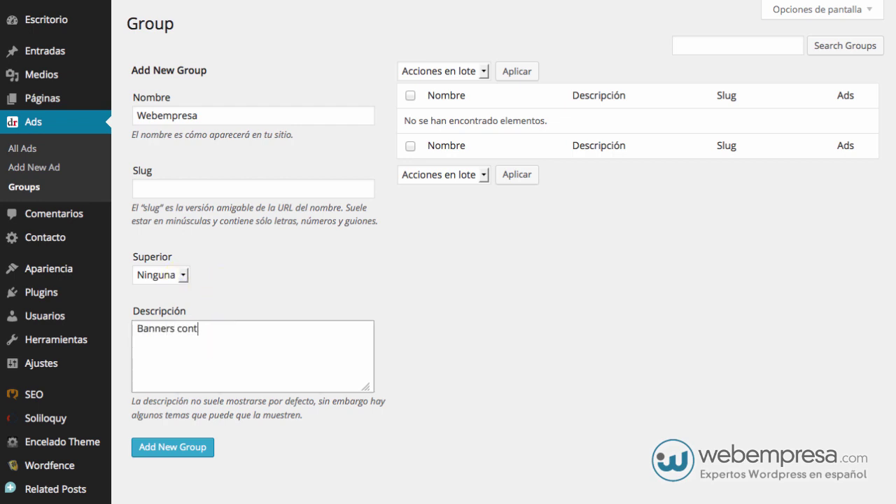
type("ratados con Webempresa a trav")
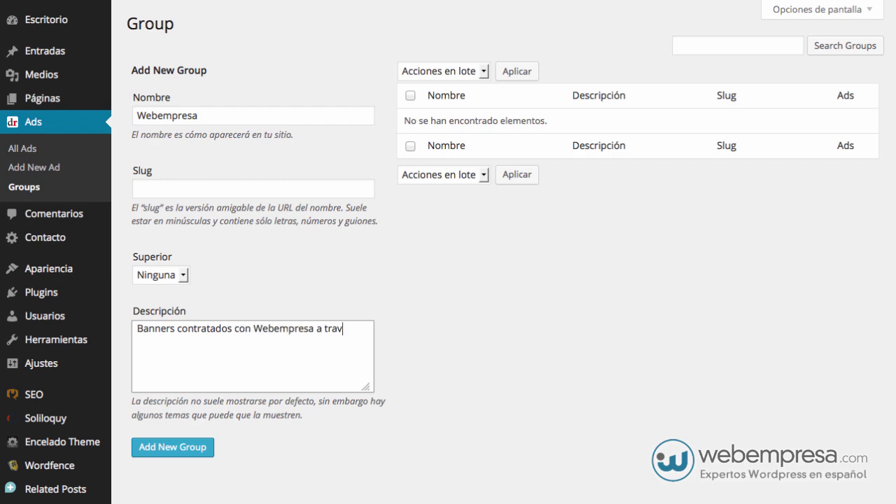
type("és d emi progra")
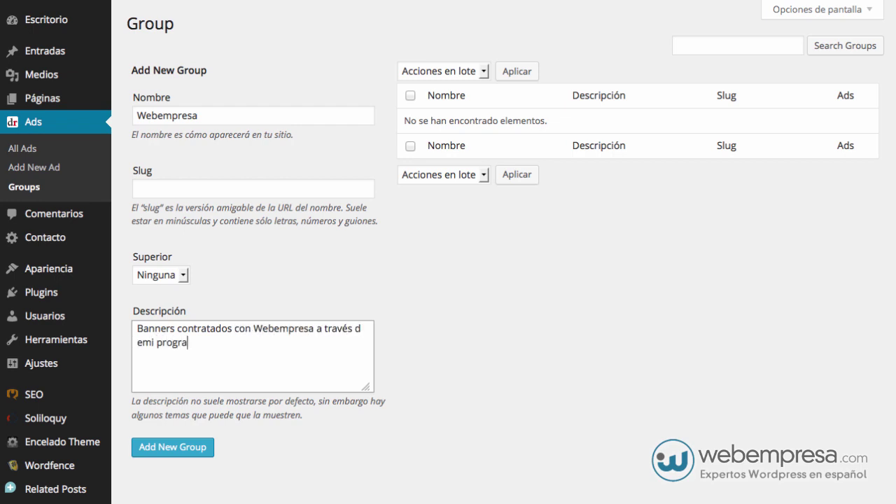
type("ma de Afiliados")
left_click(480, 250)
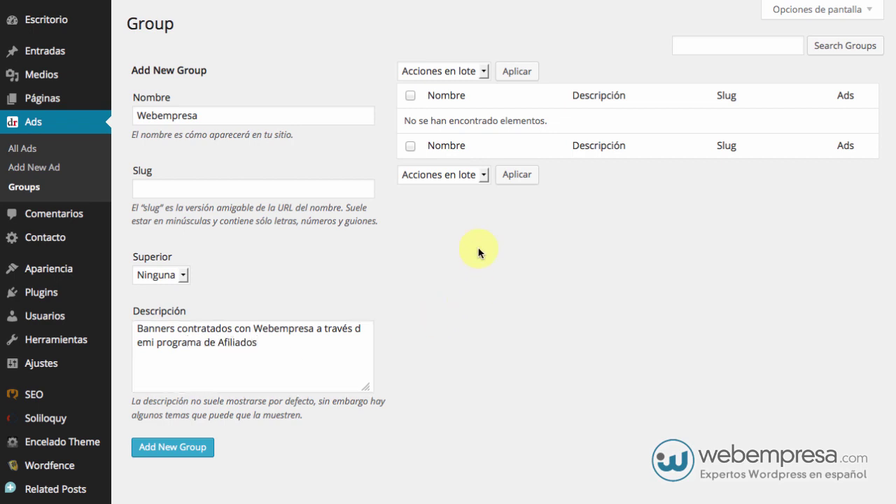
Create the Webempresa ad group, open the form for a new ad and review its fields.
left_click(207, 445)
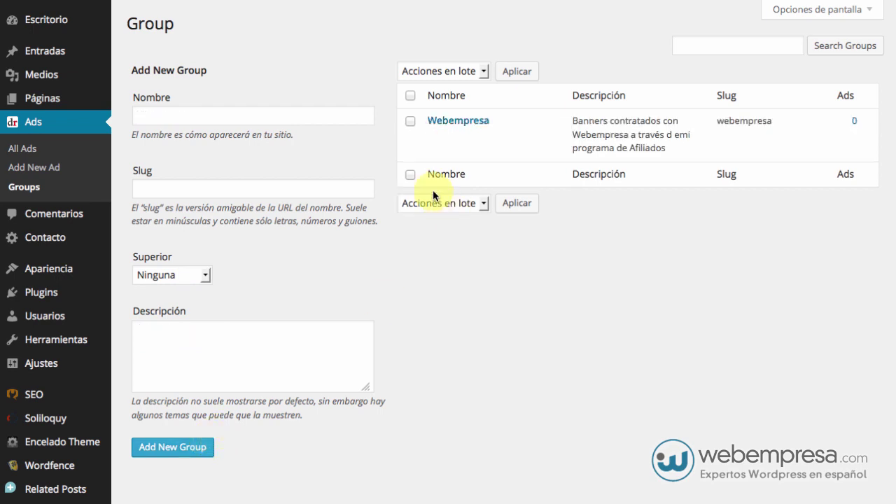
mouse_move(436, 122)
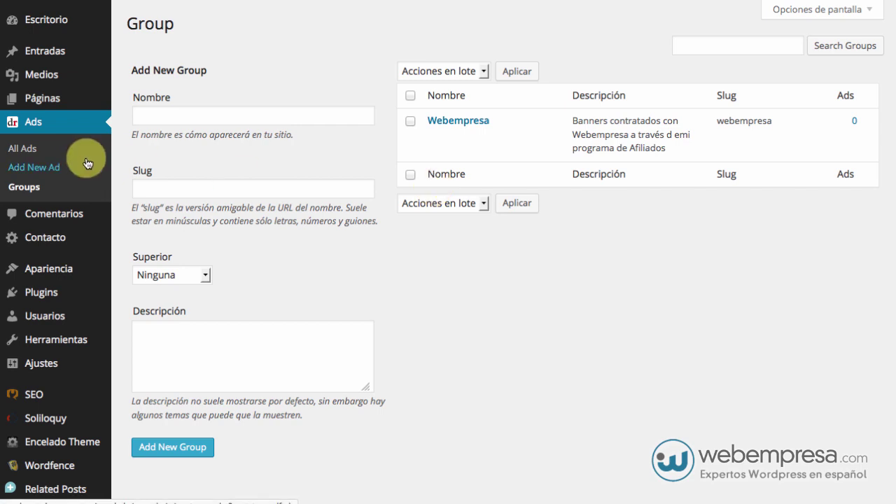
left_click(32, 168)
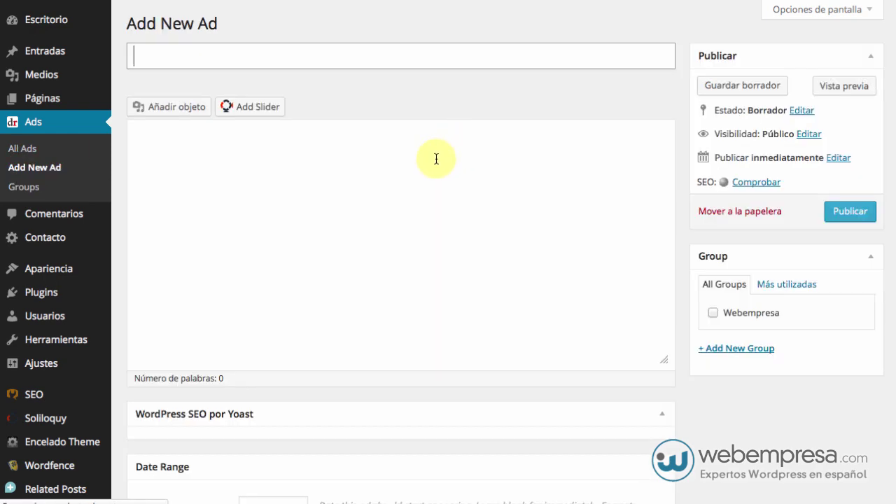
scroll(435, 159, "down", 9)
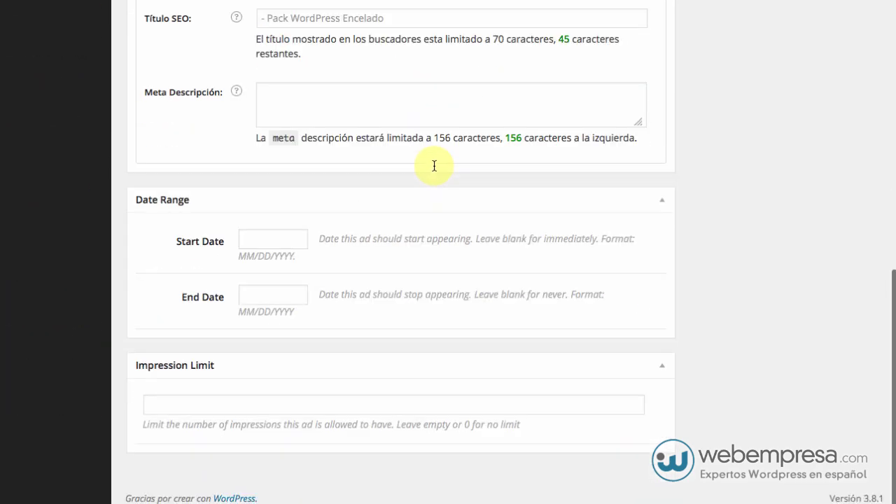
scroll(434, 166, "up", 10)
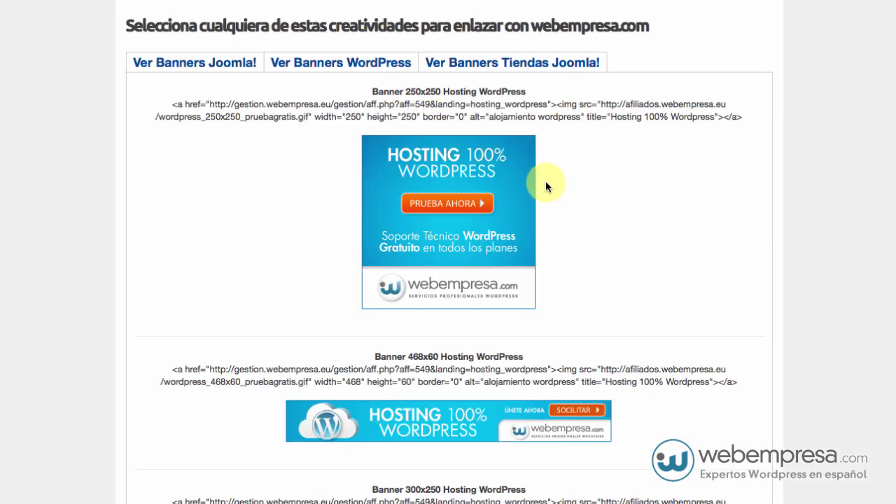
Find the 728x90 WordPress hosting banner on the affiliate page and title the new ad "Banner 728x90 Hosting WordPress Webempresa".
scroll(545, 180, "down", 5)
scroll(596, 234, "down", 4)
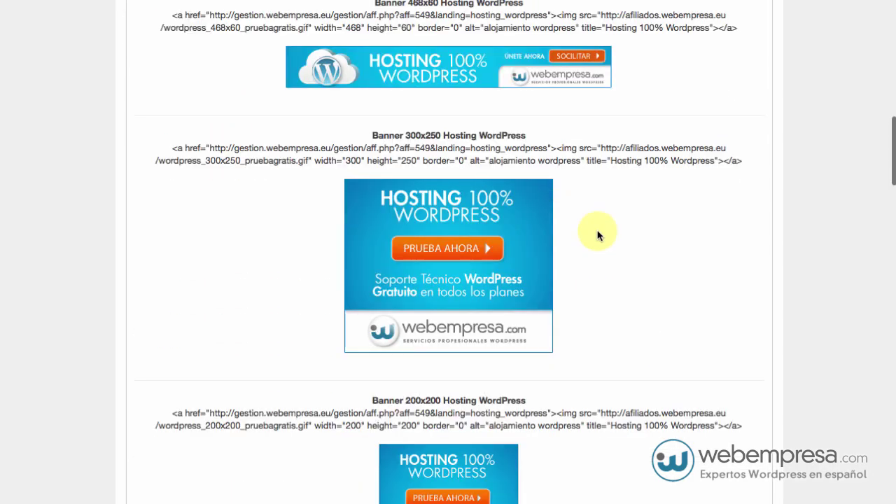
scroll(610, 243, "down", 15)
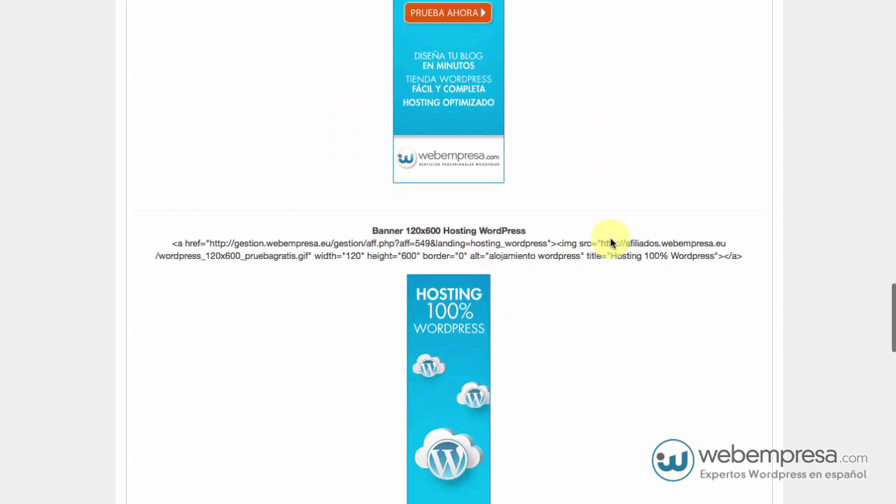
scroll(610, 242, "up", 2)
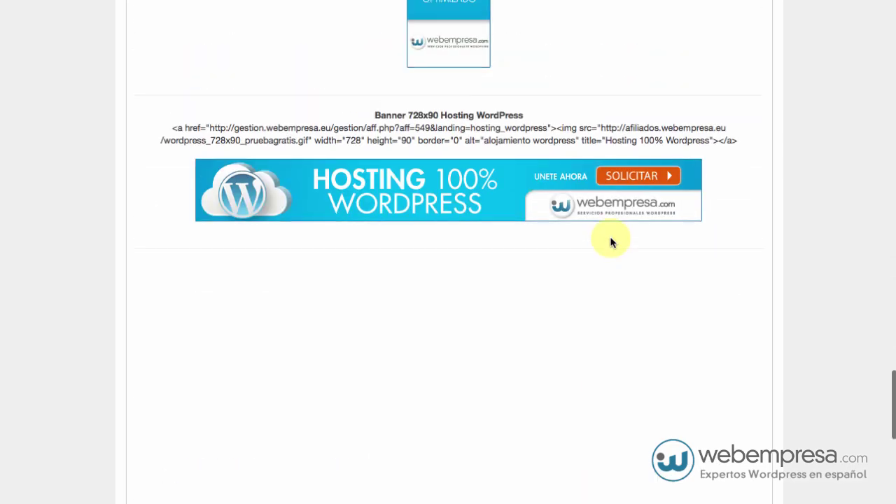
triple_click(445, 117)
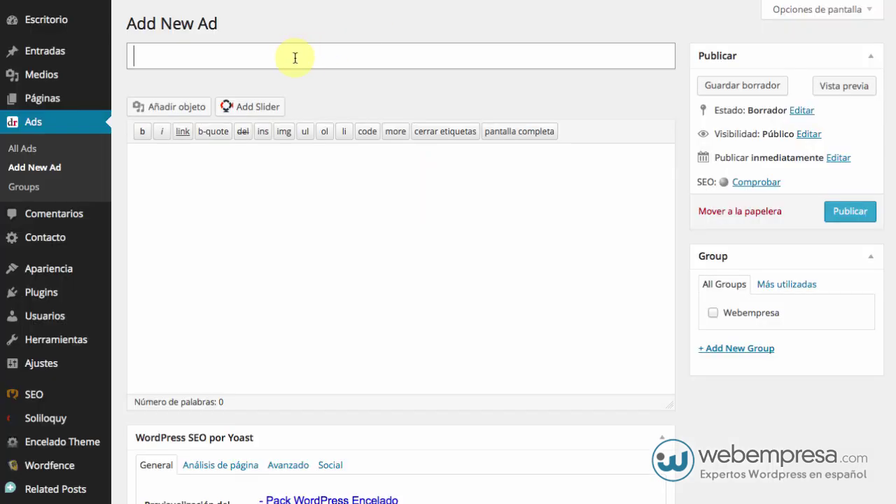
type("Banner 728x90 Hosting WordPress")
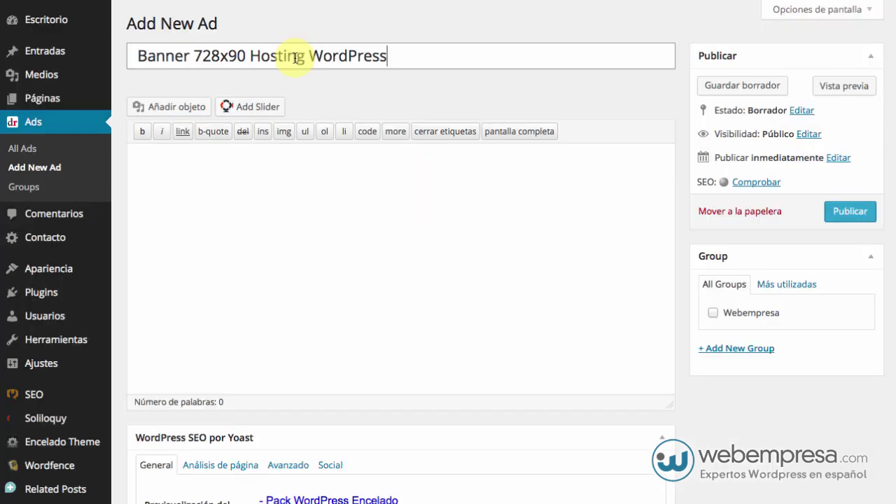
type("W")
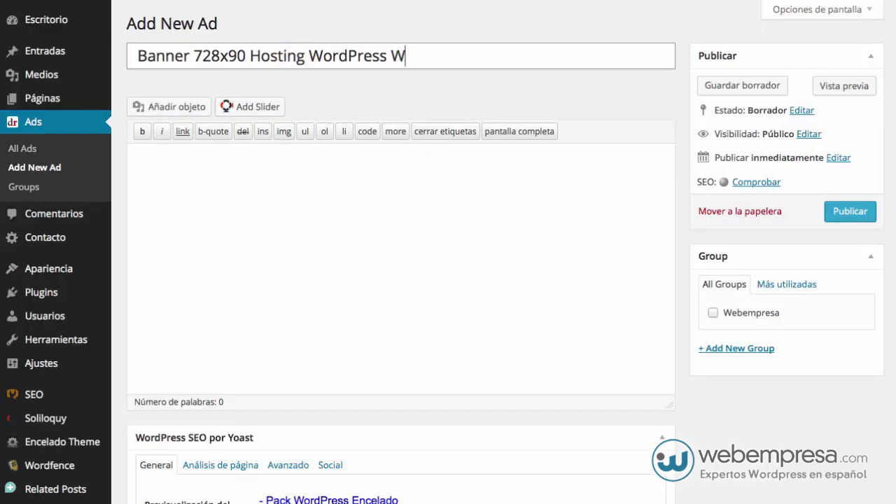
type("ebempresa")
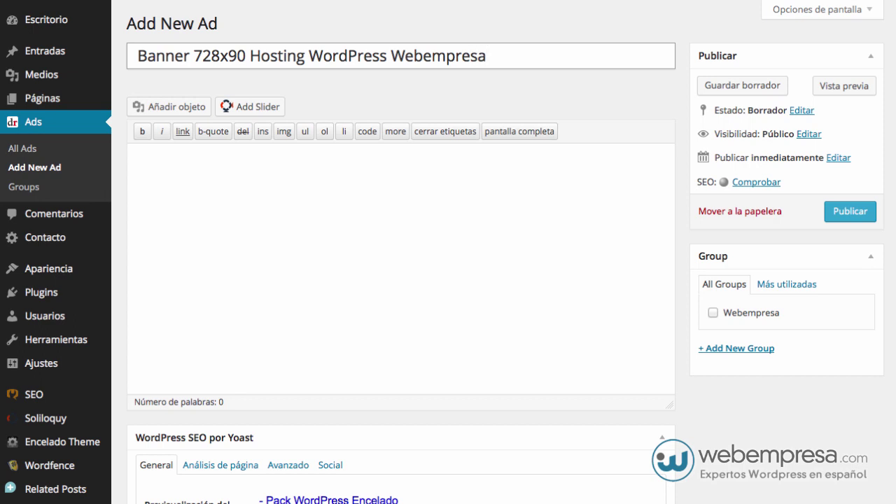
Copy the 728x90 banner's HTML code from the affiliate page into the new ad's content.
left_click(296, 168)
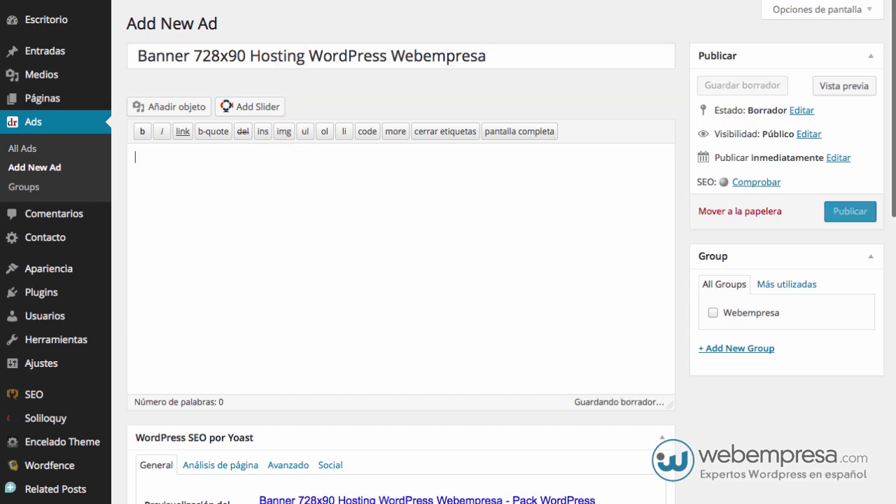
key("ctrl+Tab")
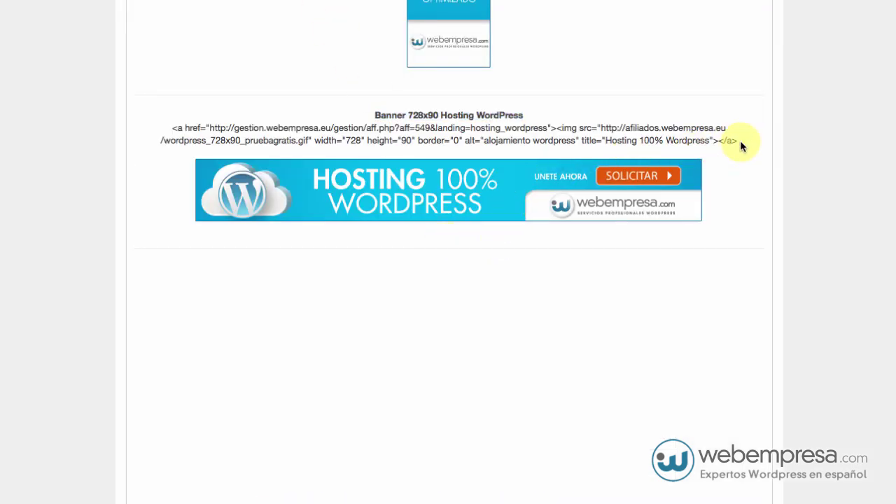
left_click_drag(740, 140, 176, 124)
key("ctrl+c")
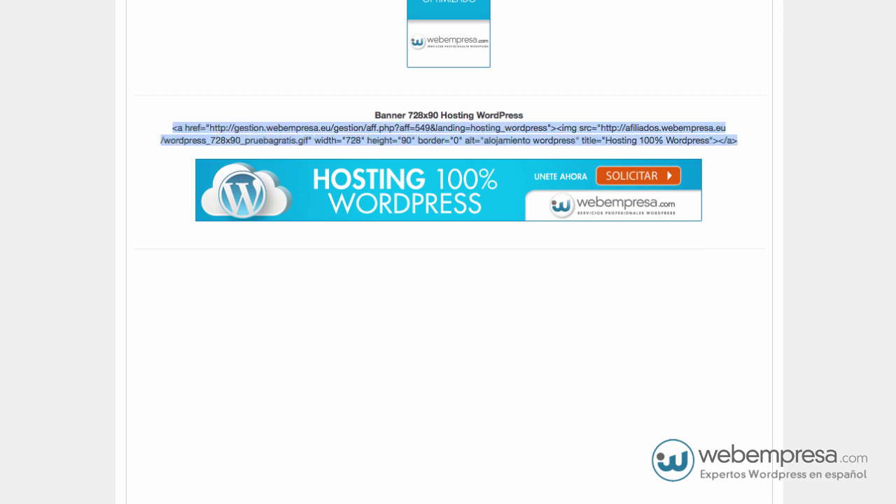
key("ctrl+Tab")
key("ctrl+v")
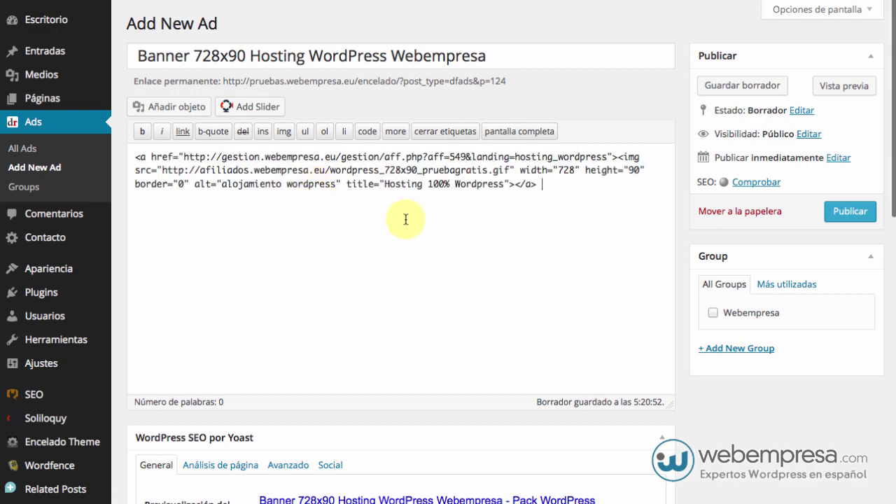
Examine the ad's WordPress SEO fields and its Date Range and Impression Limit settings.
scroll(406, 220, "down", 5)
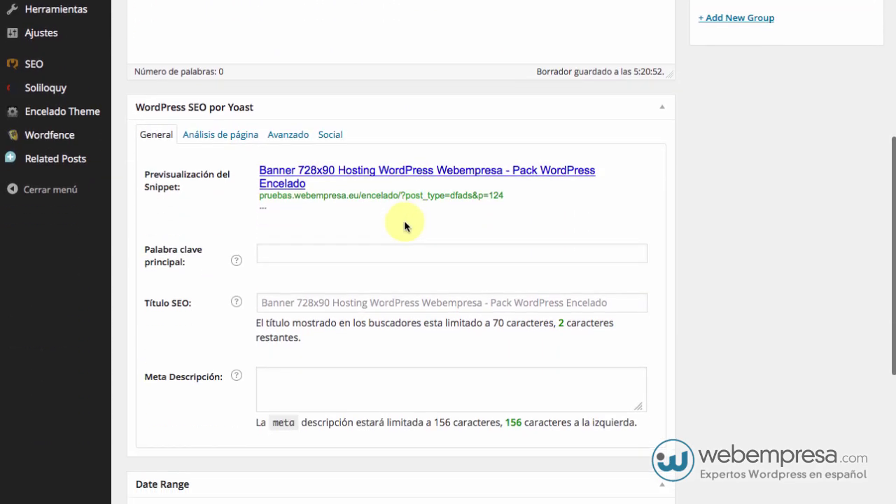
scroll(294, 256, "down", 2)
scroll(290, 203, "up", 3)
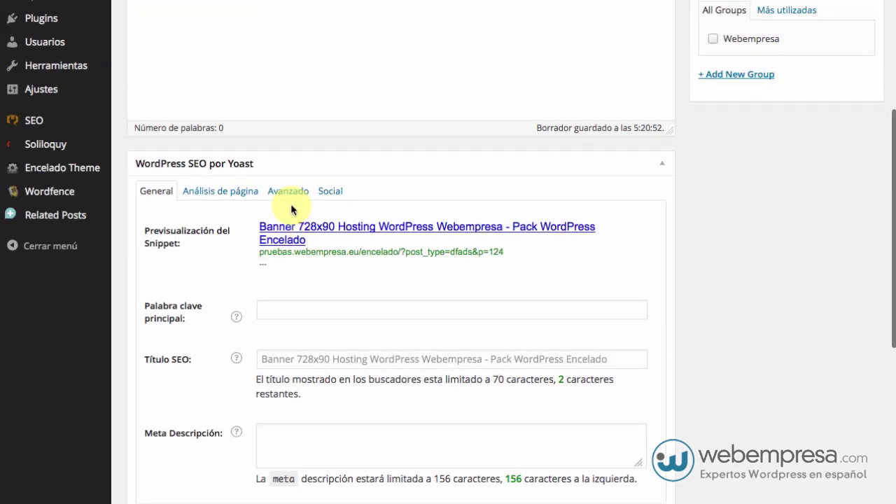
scroll(329, 336, "down", 3)
scroll(312, 379, "down", 2)
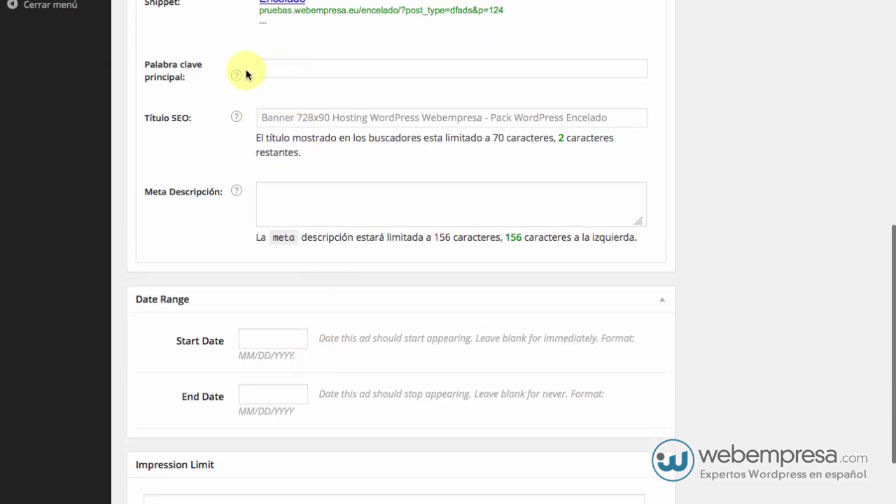
scroll(280, 84, "up", 9)
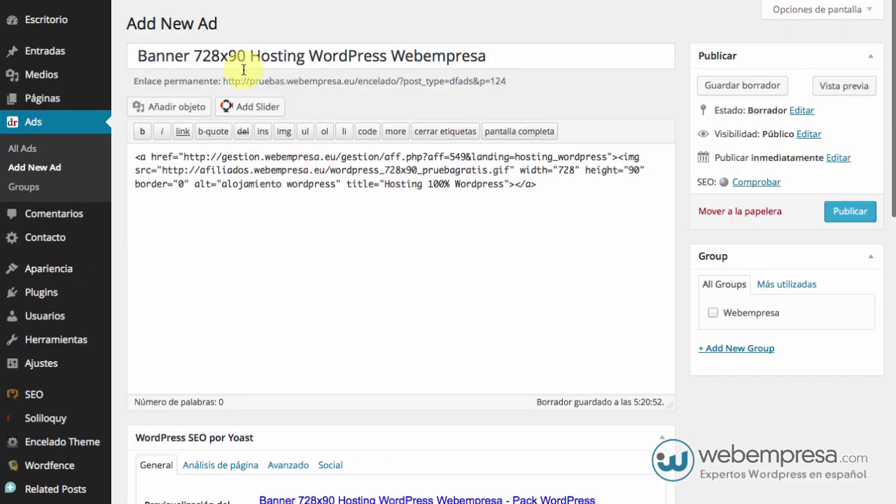
scroll(406, 334, "down", 6)
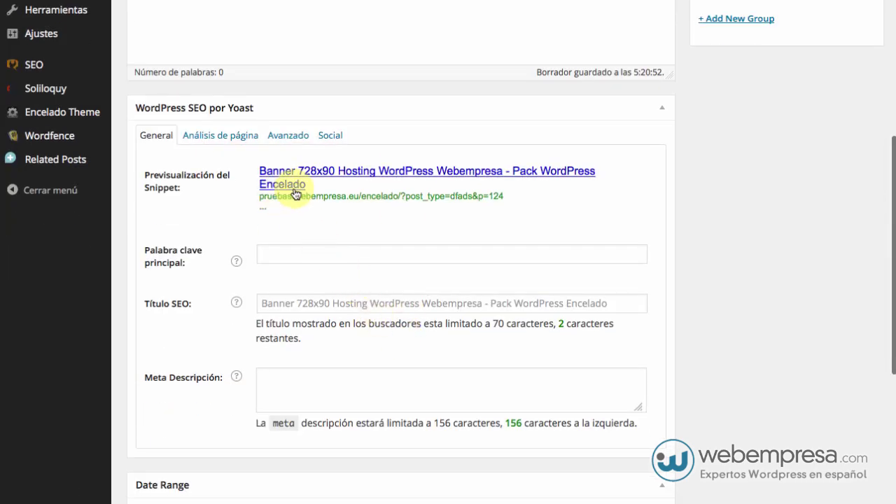
scroll(308, 252, "down", 4)
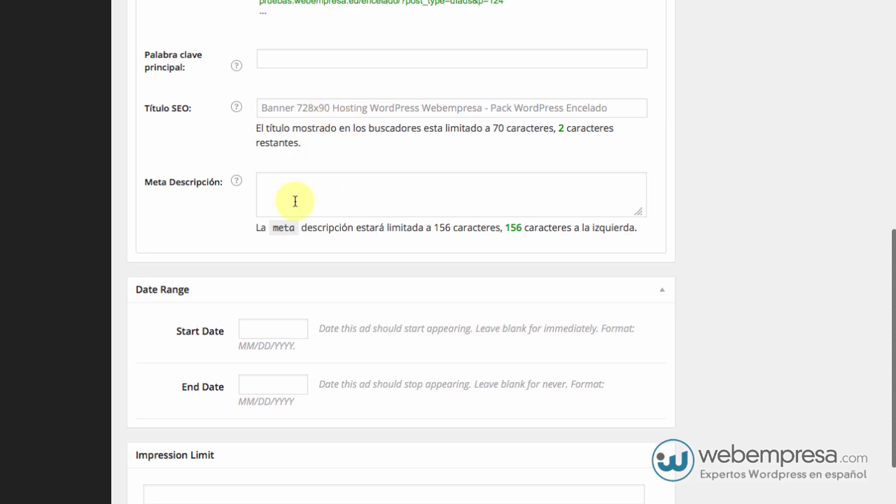
scroll(346, 154, "up", 7)
scroll(343, 235, "down", 3)
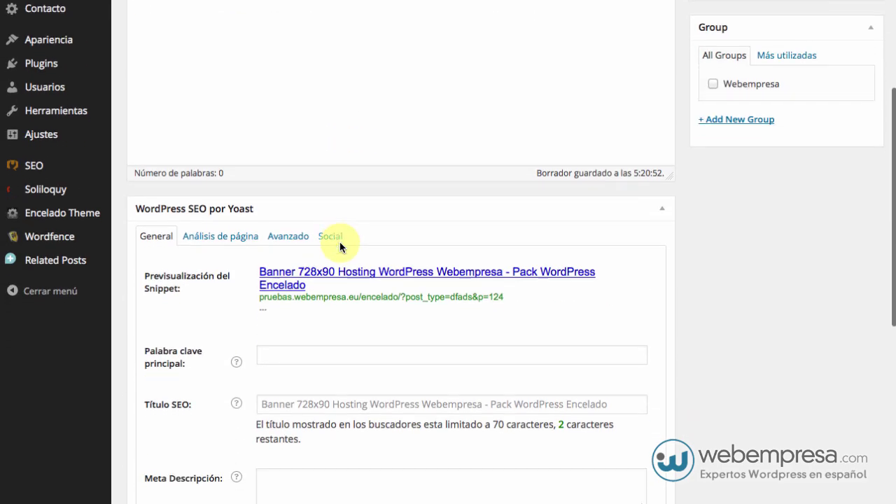
scroll(345, 234, "down", 3)
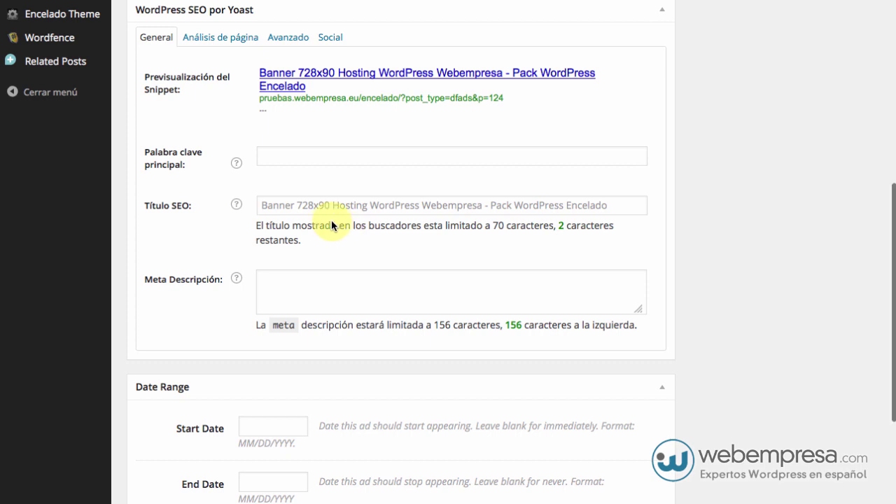
scroll(332, 223, "down", 3)
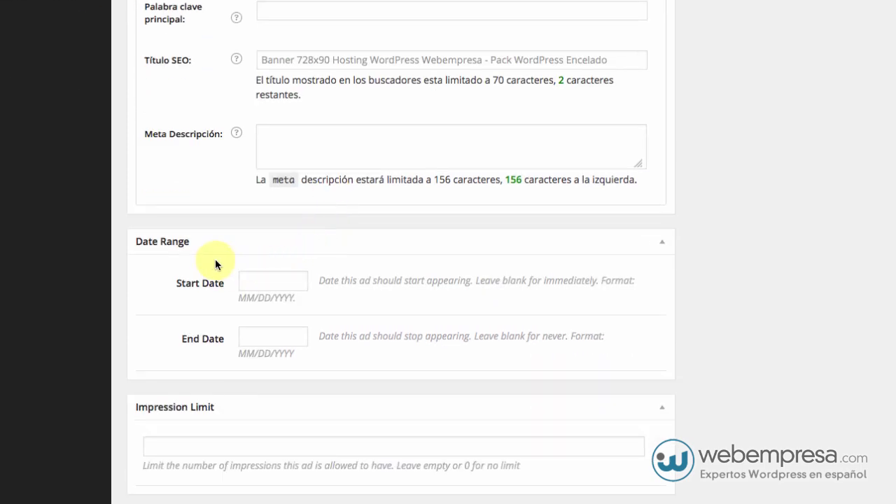
Set the ad's start date to 02/27/2014 and its end date to 03/31/2014.
left_click(249, 279)
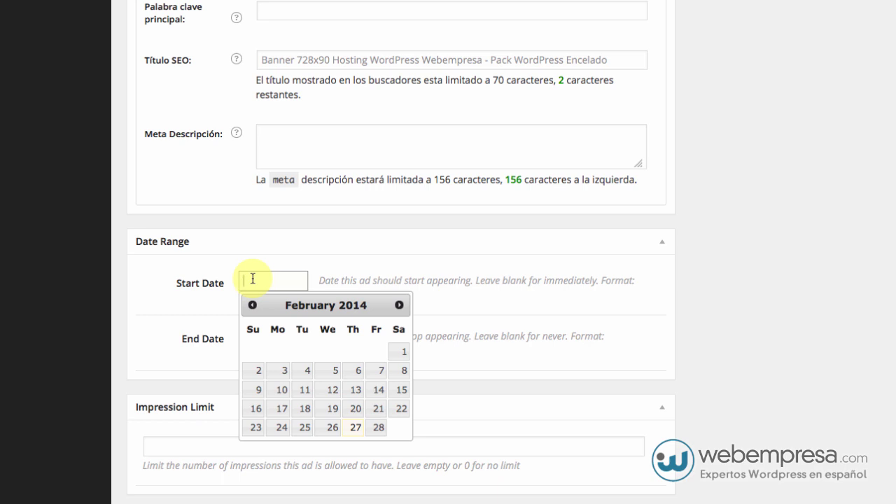
left_click(210, 353)
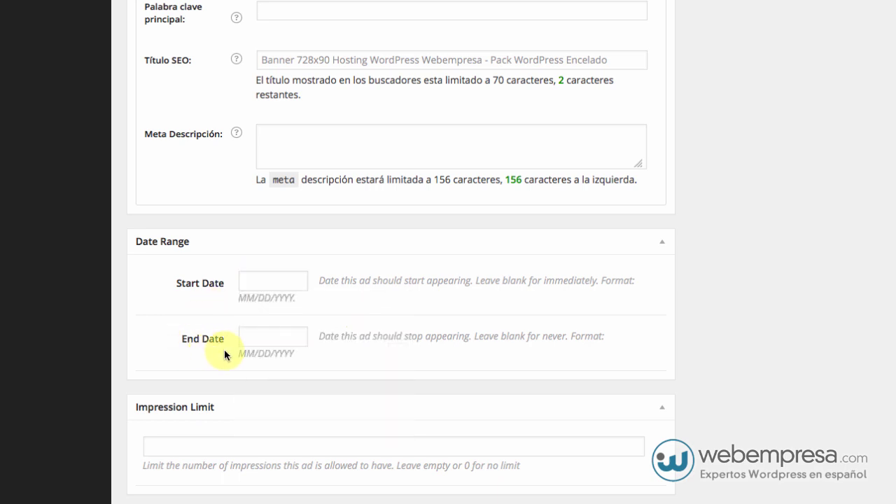
left_click(263, 340)
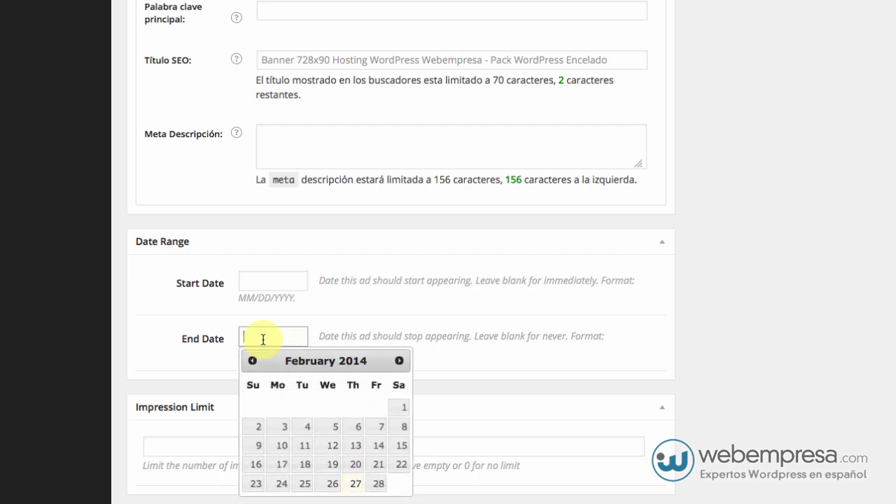
left_click(264, 280)
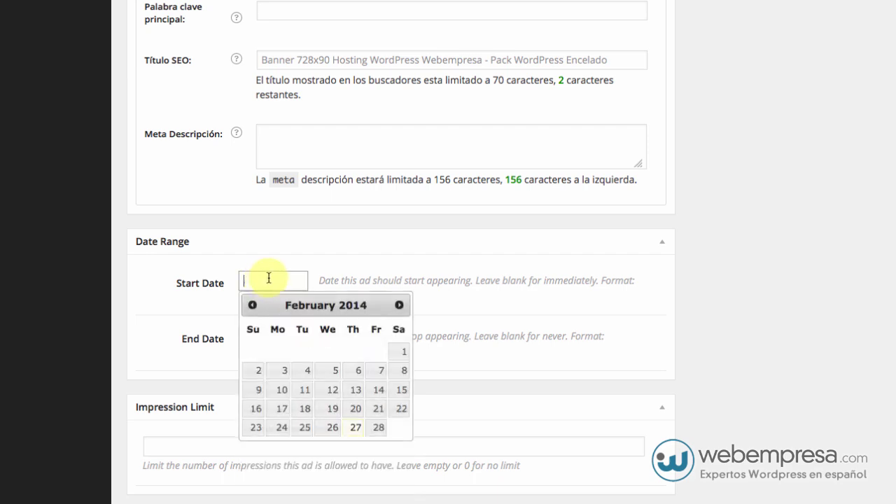
left_click(353, 431)
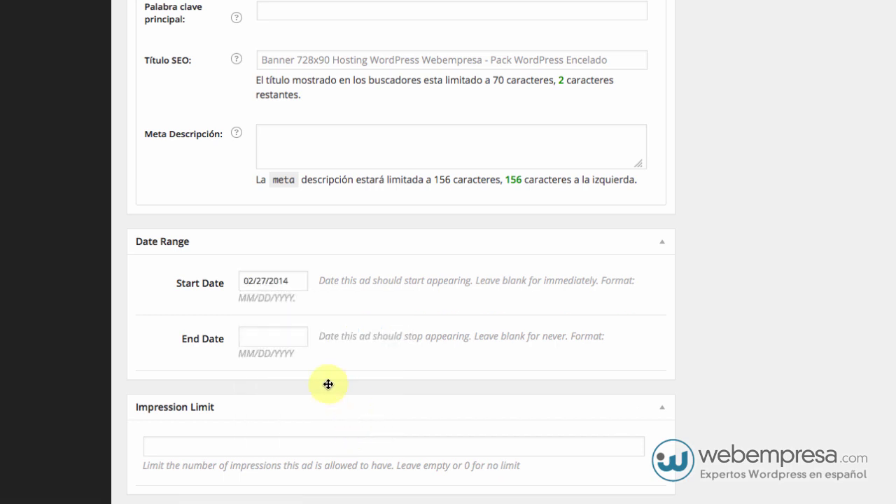
left_click(255, 337)
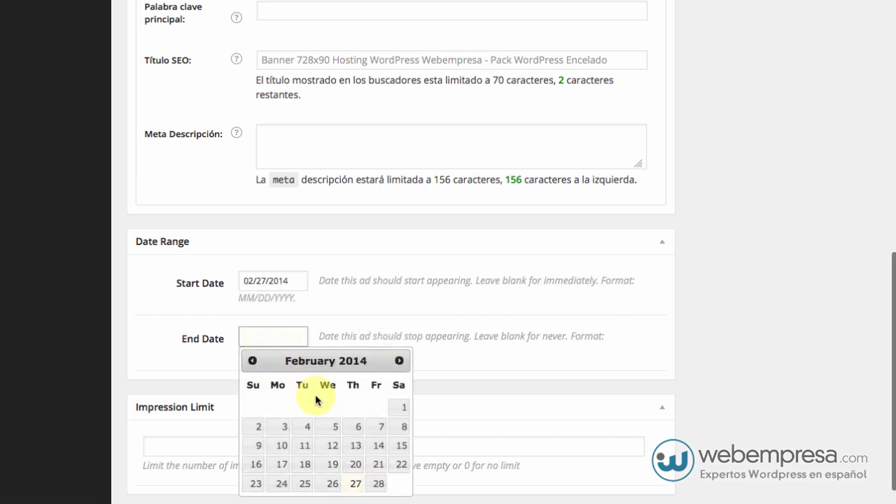
left_click(397, 361)
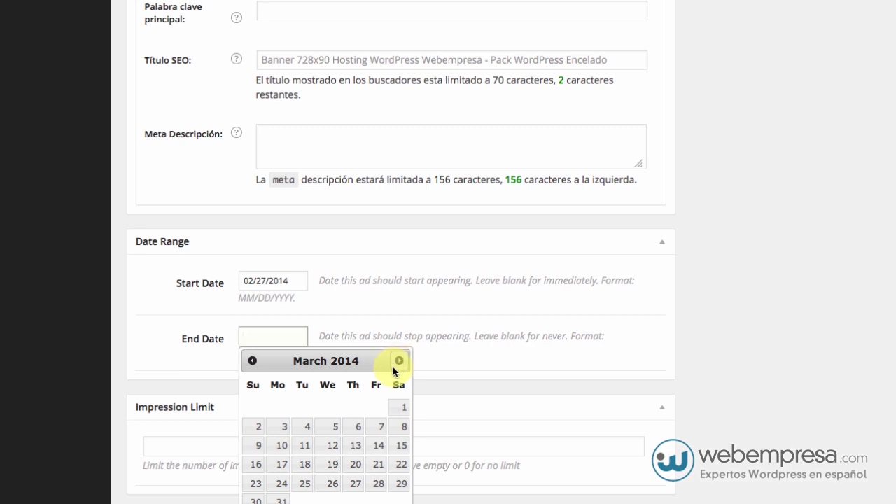
left_click(280, 498)
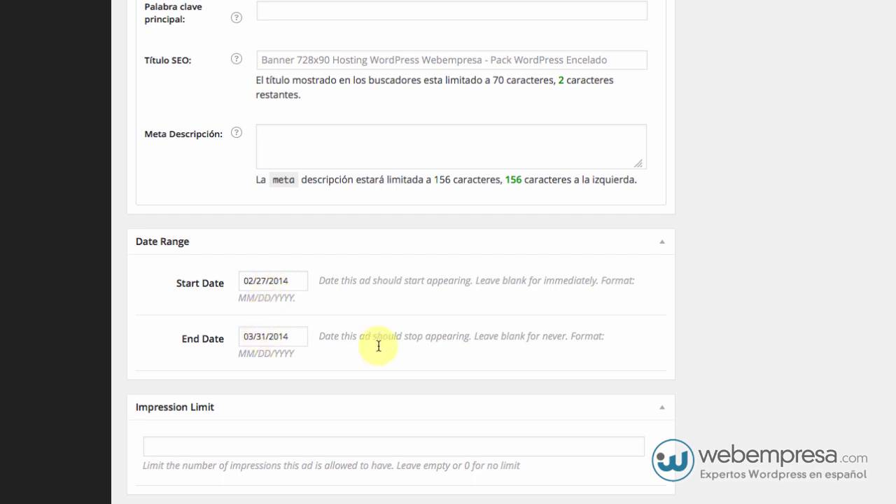
Set the ad's impression limit to 1000 and check its end date.
scroll(420, 350, "down", 2)
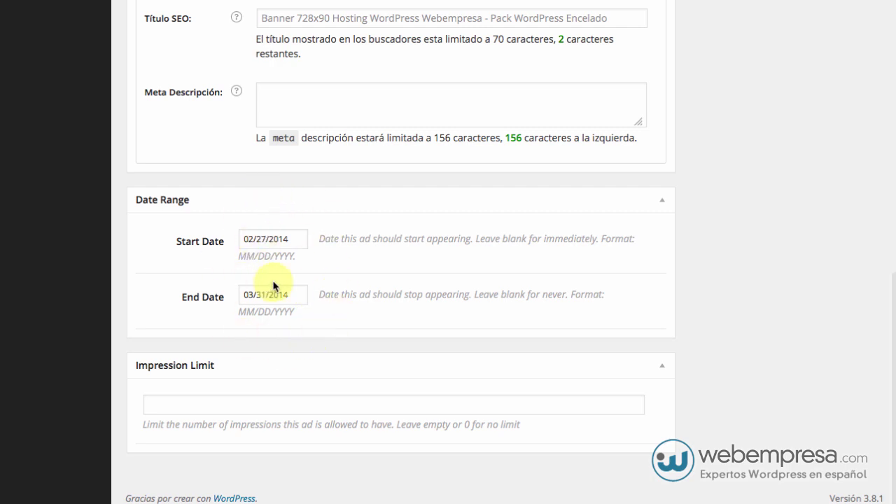
left_click(263, 404)
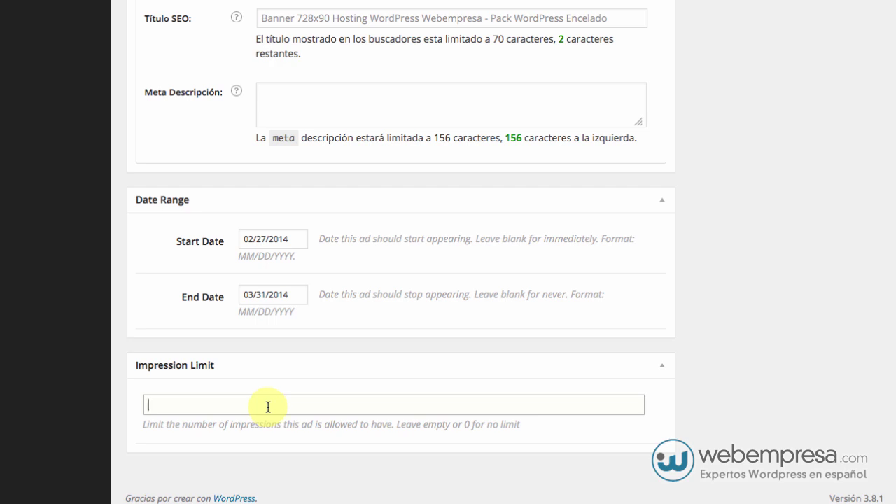
type("1000")
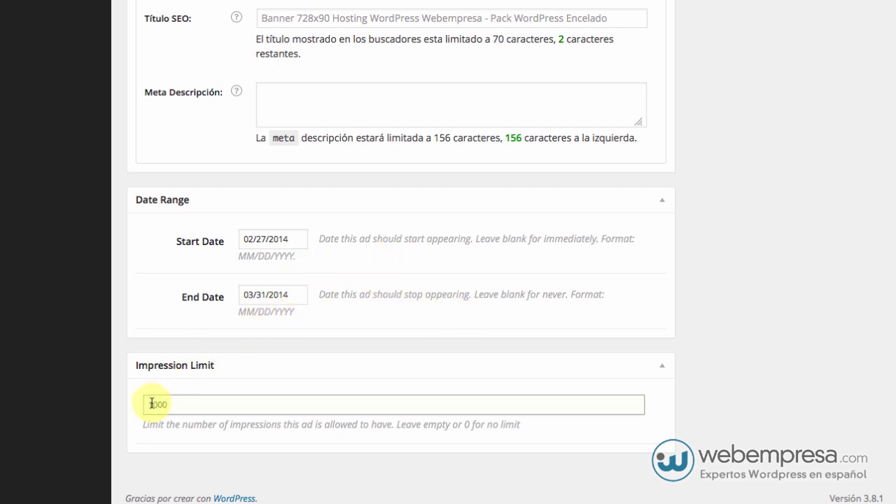
left_click(270, 295)
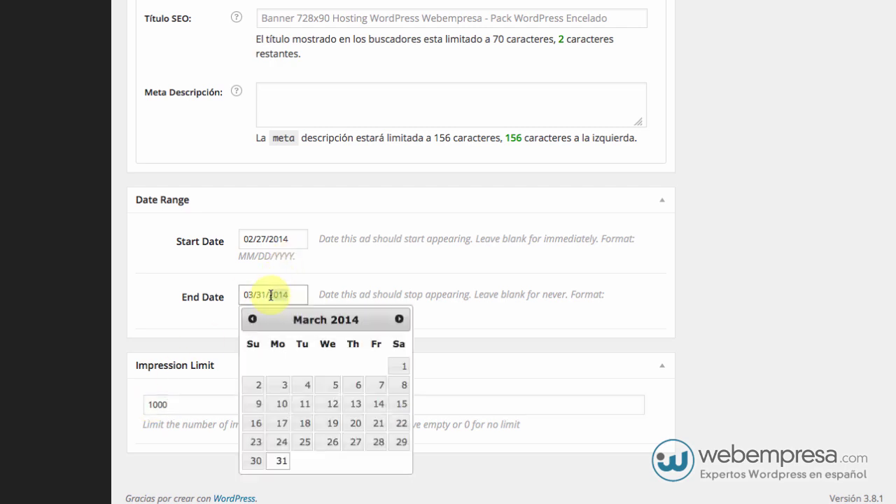
double_click(270, 294)
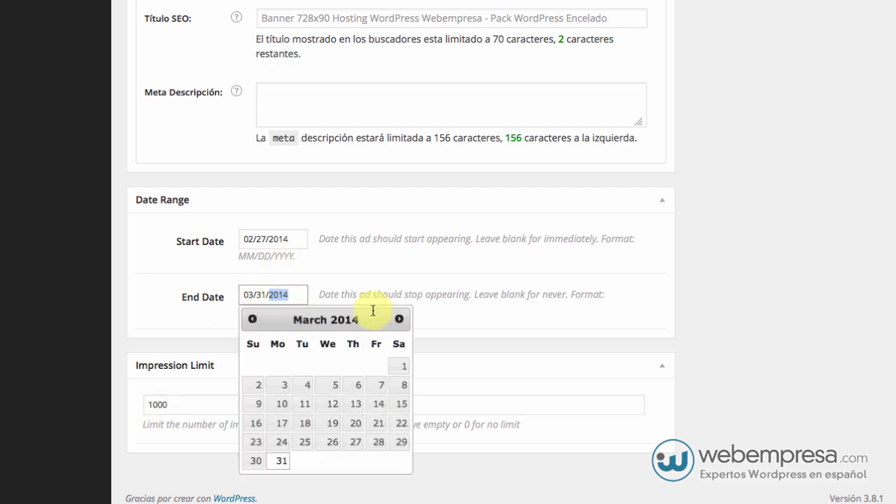
left_click(437, 321)
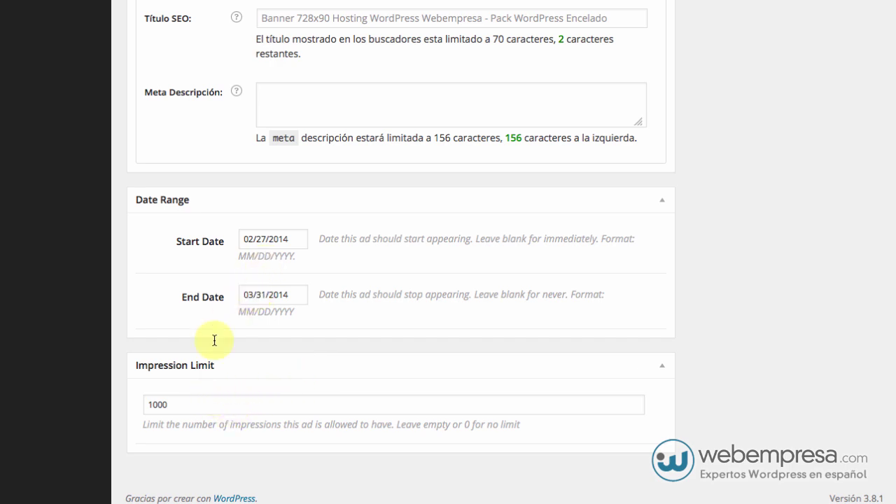
Set the ad's impression limit to 0 and assign the ad to the Webempresa group.
double_click(180, 404)
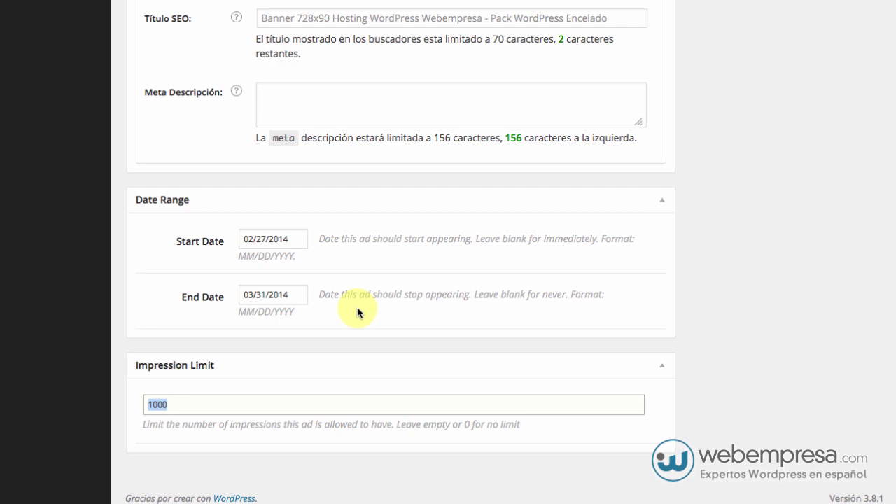
type("0")
scroll(741, 251, "up", 10)
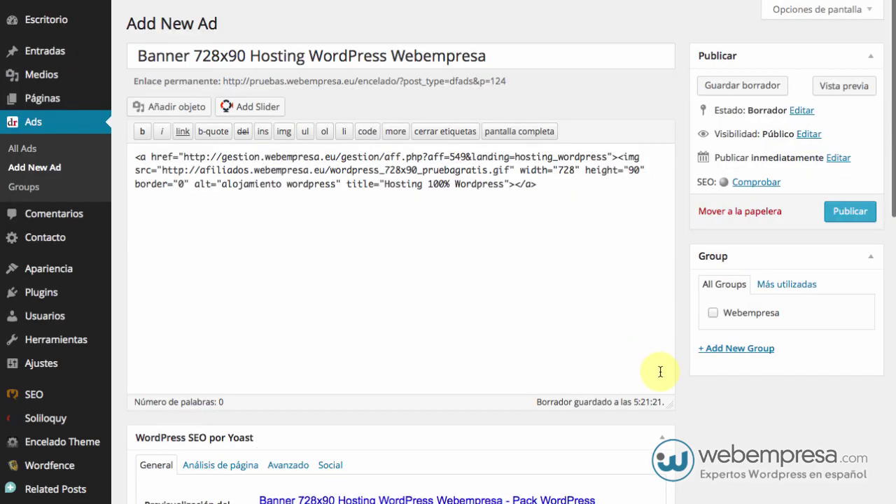
left_click(713, 312)
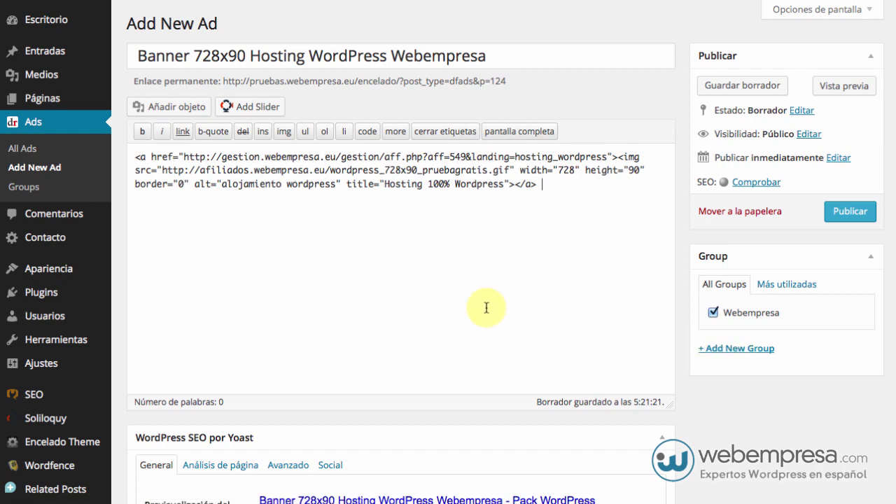
Collapse the WordPress SEO por Yoast section of the ad.
scroll(454, 306, "down", 3)
left_click(455, 306)
scroll(455, 307, "up", 3)
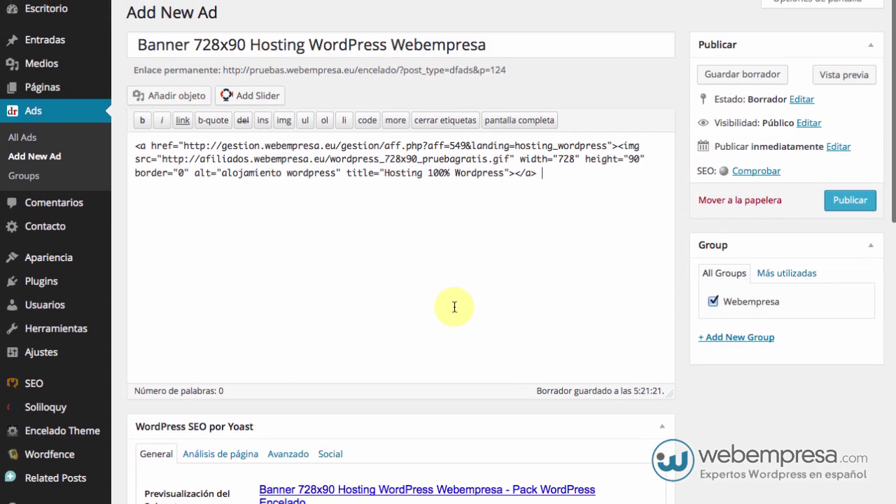
scroll(455, 307, "down", 1)
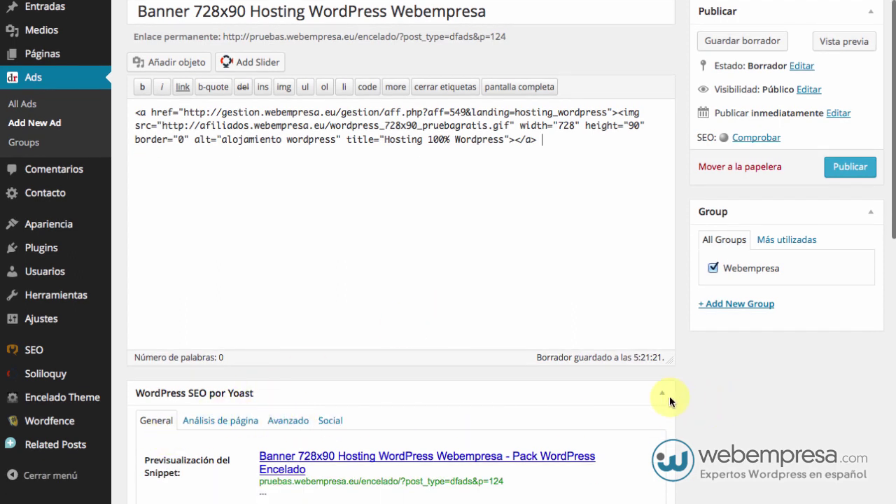
left_click(663, 396)
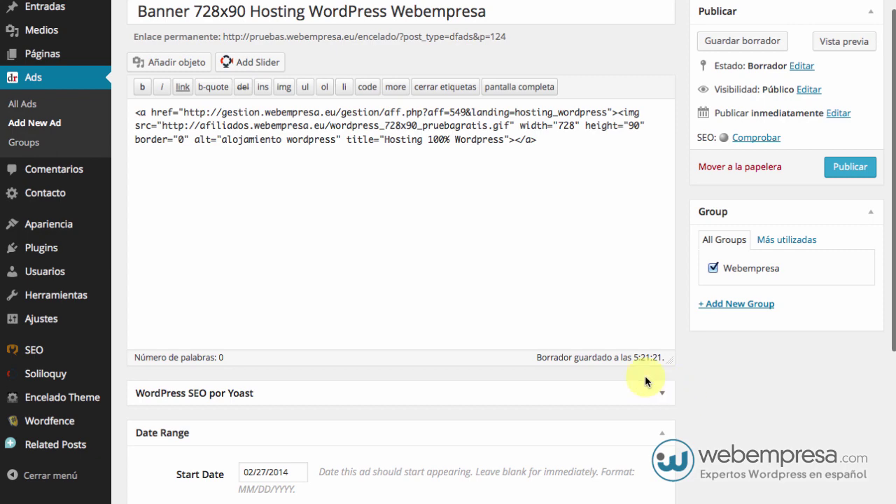
Review the ad's code, date range and impression limit, and publish the ad.
scroll(583, 333, "down", 5)
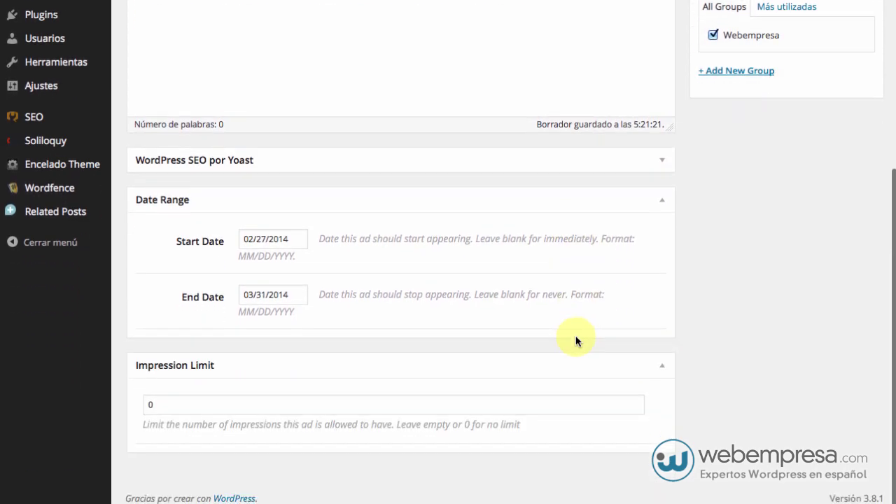
scroll(576, 337, "up", 5)
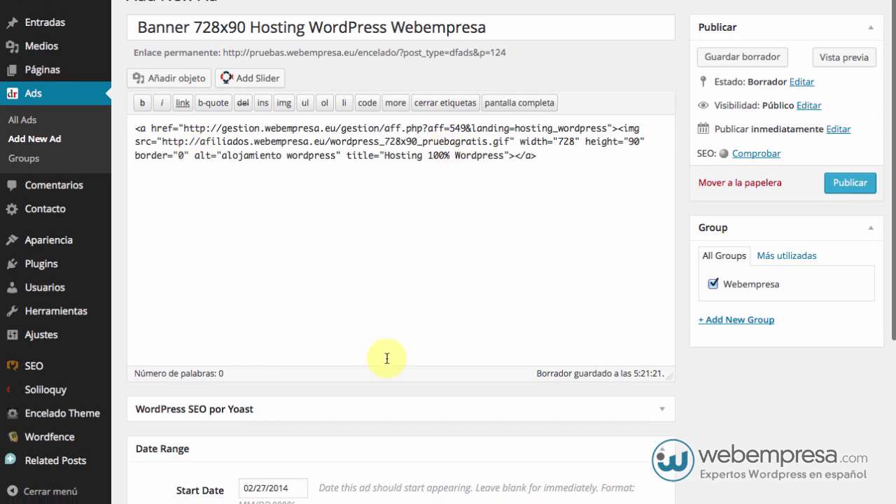
scroll(350, 359, "down", 4)
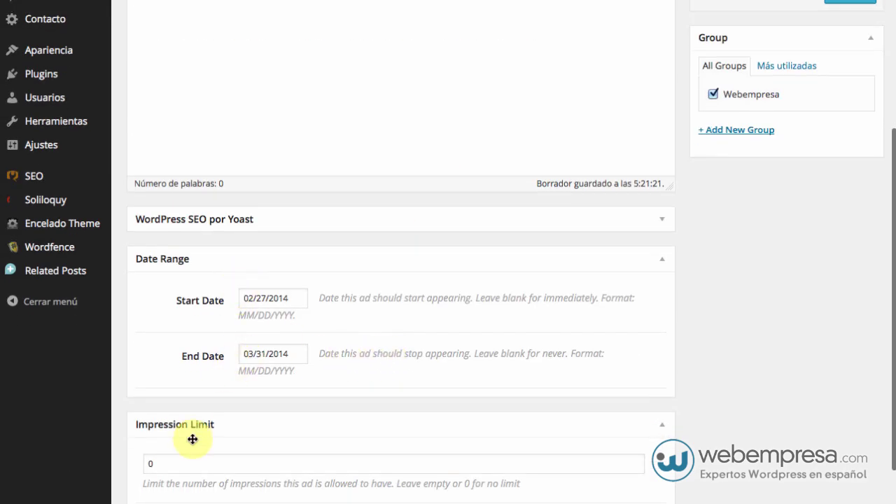
scroll(196, 454, "down", 1)
scroll(197, 452, "up", 4)
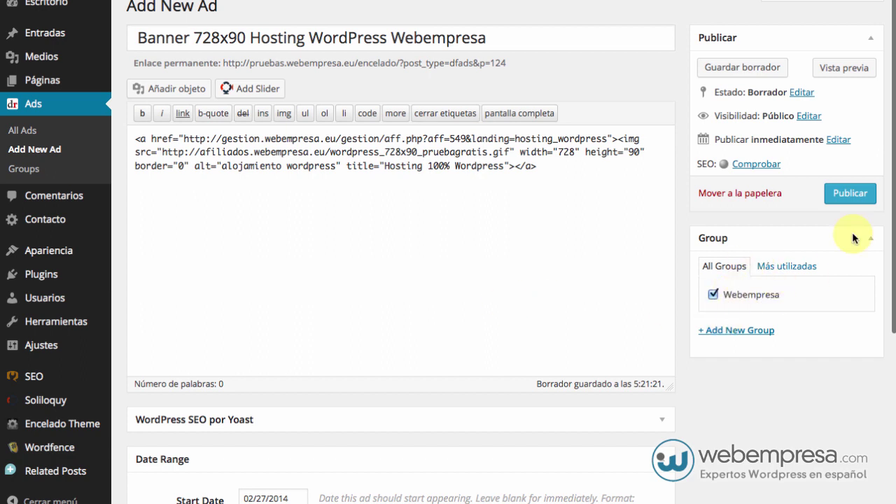
left_click(852, 196)
left_click(852, 196)
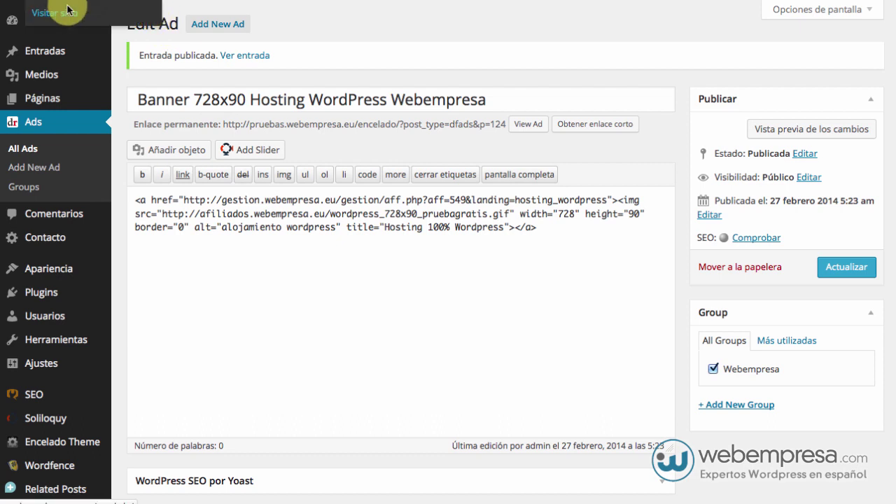
Open the public site separately and look over its home page from header to footer for places to show the banner.
right_click(68, 10)
left_click(84, 8)
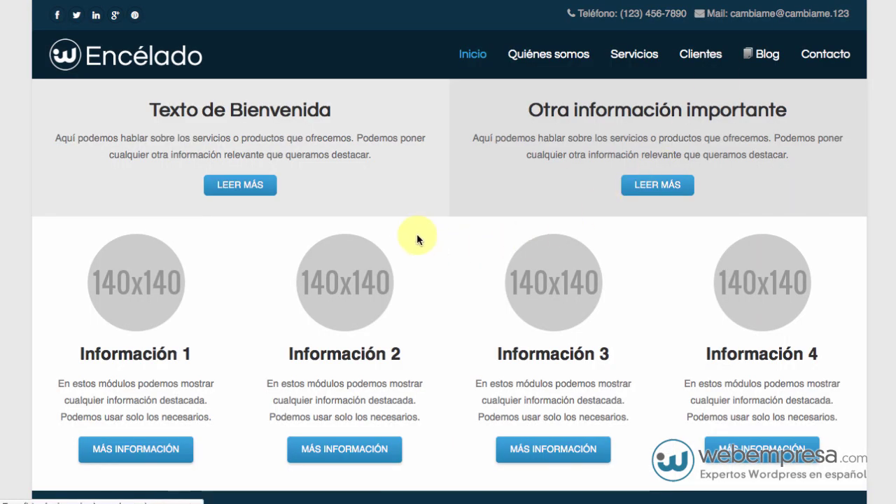
scroll(417, 235, "down", 3)
scroll(417, 235, "up", 5)
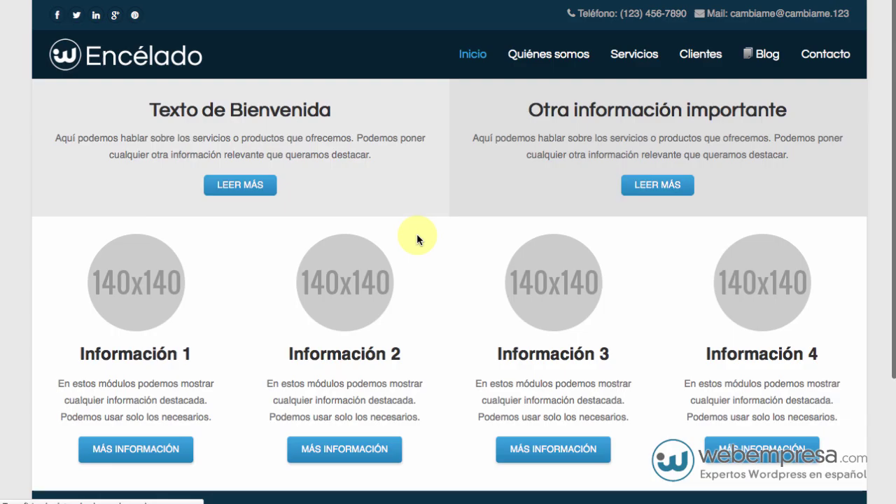
scroll(418, 239, "down", 8)
scroll(417, 240, "up", 8)
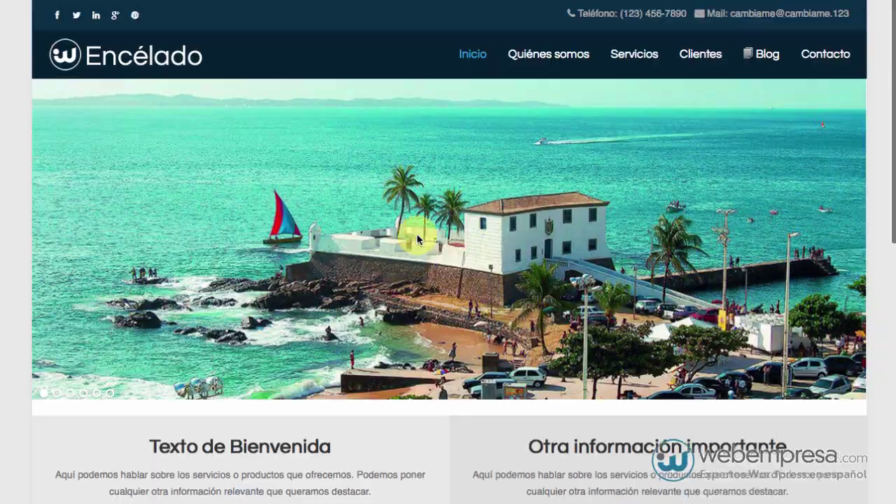
scroll(418, 239, "down", 2)
scroll(417, 240, "down", 3)
scroll(417, 239, "up", 5)
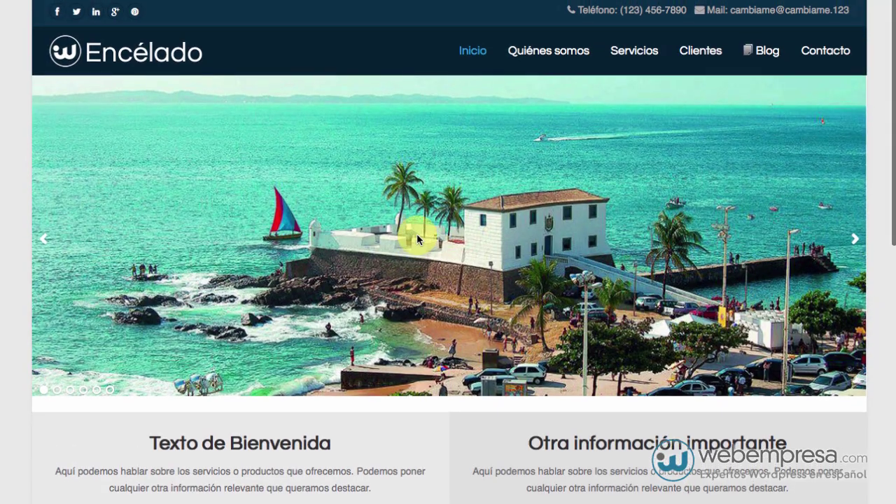
scroll(417, 239, "down", 5)
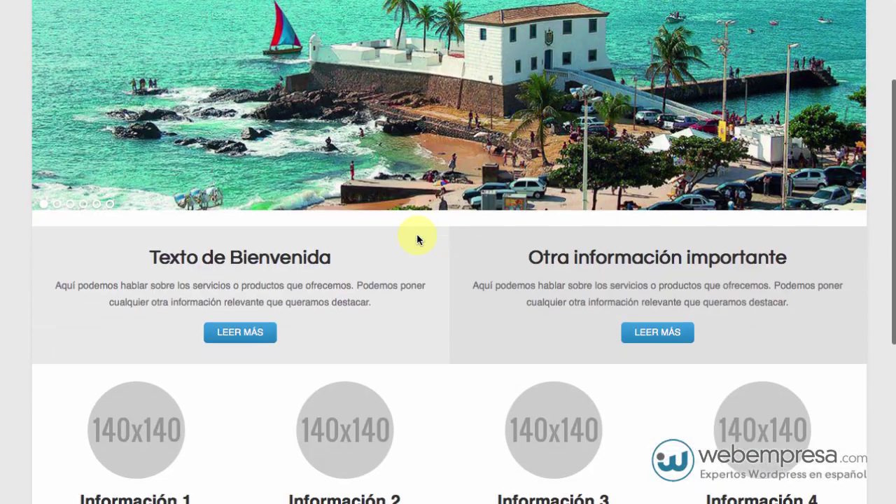
scroll(416, 239, "down", 3)
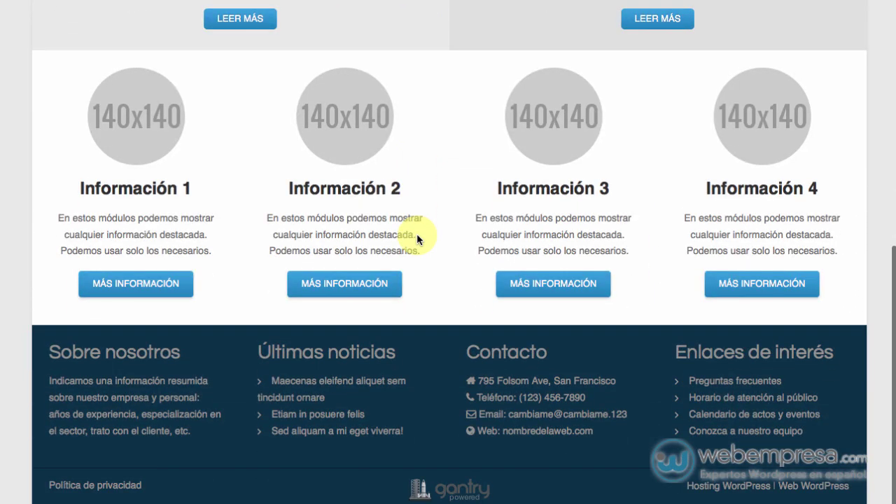
scroll(417, 238, "up", 8)
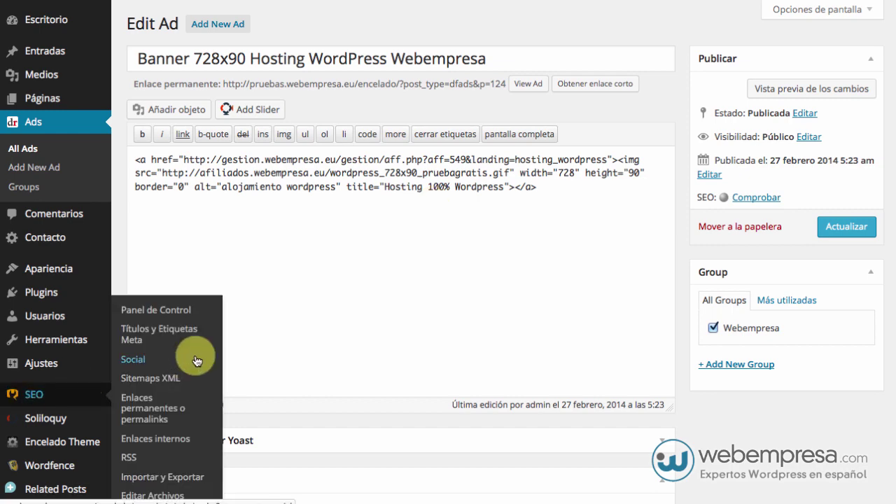
Open the Ads plugin settings and generate a shortcode for the Webempresa group.
scroll(80, 310, "down", 5)
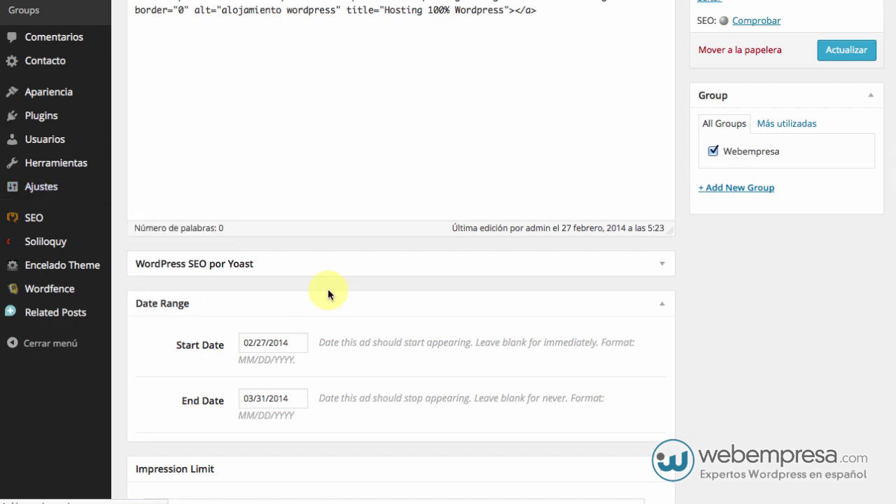
scroll(287, 317, "down", 2)
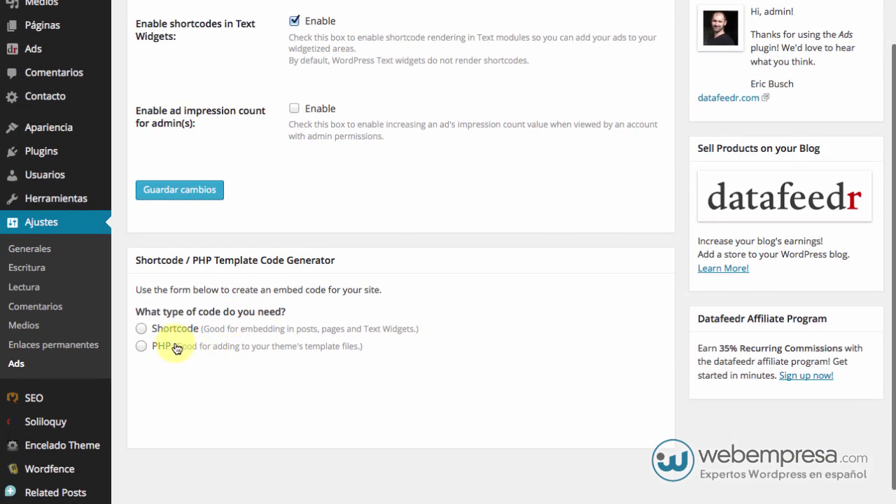
left_click(142, 329)
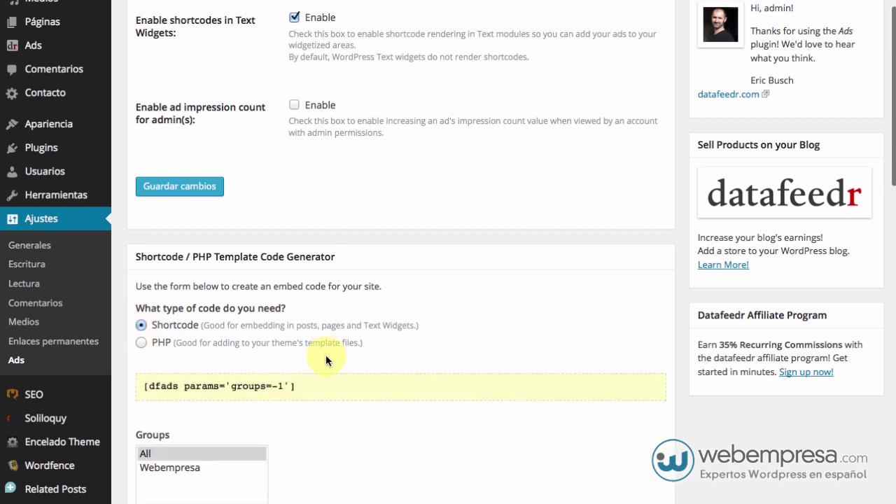
scroll(325, 355, "down", 3)
left_click(184, 371)
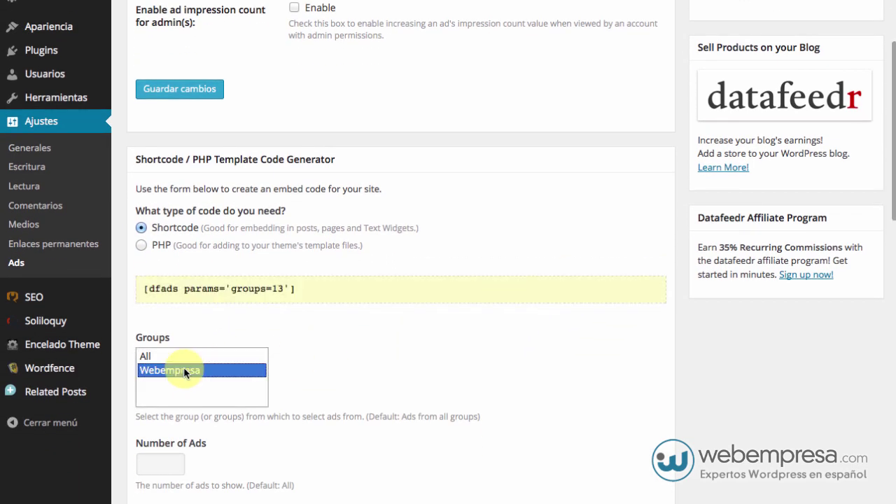
Limit the shortcode to 1 ad and check the Order By choices without selecting one.
scroll(280, 385, "down", 3)
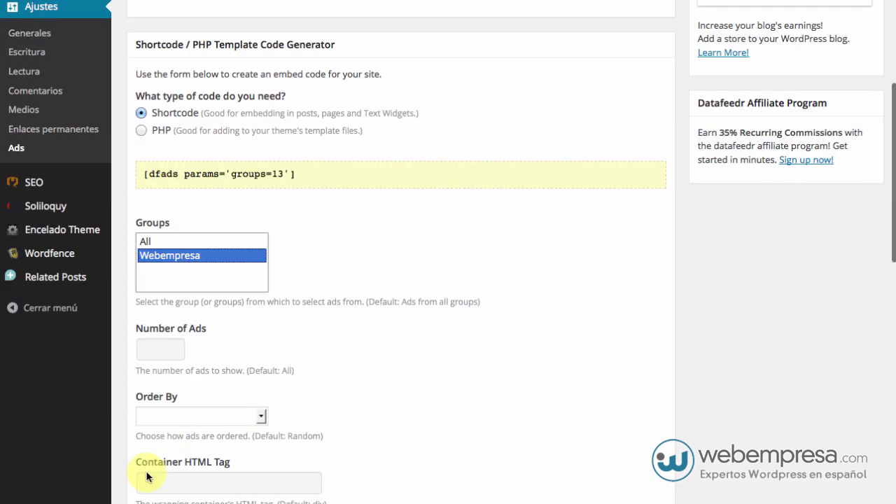
left_click(161, 349)
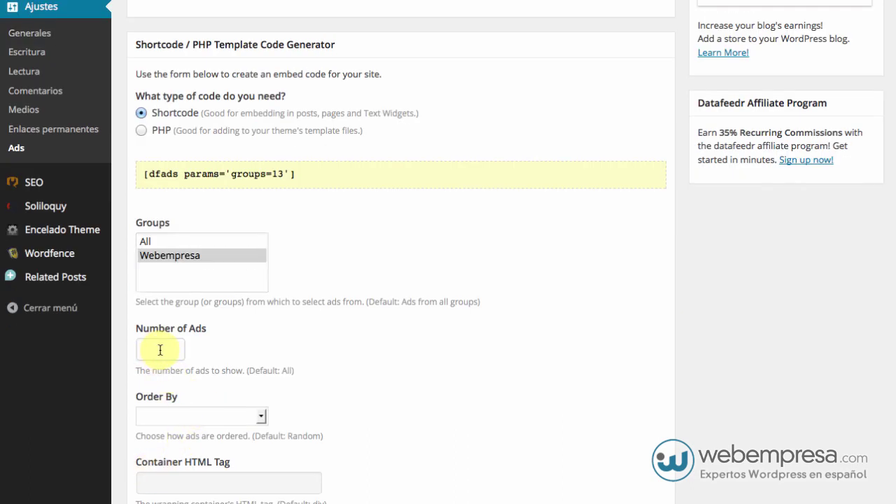
type("1")
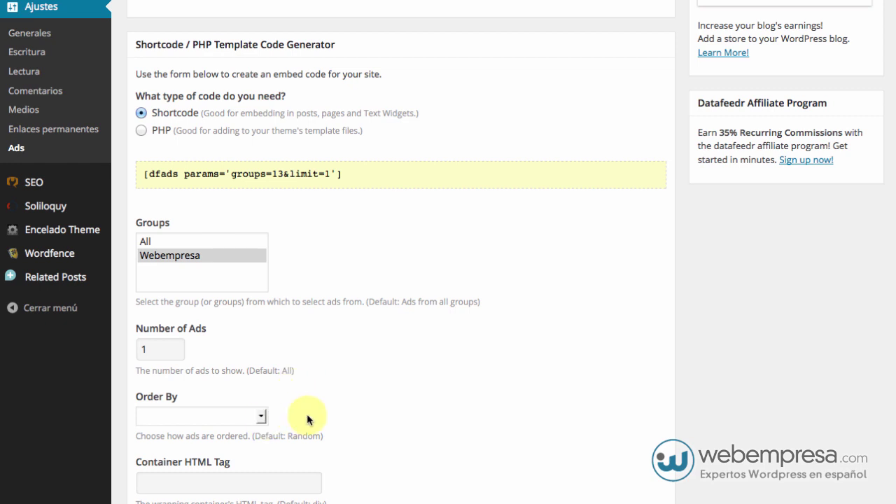
left_click(260, 416)
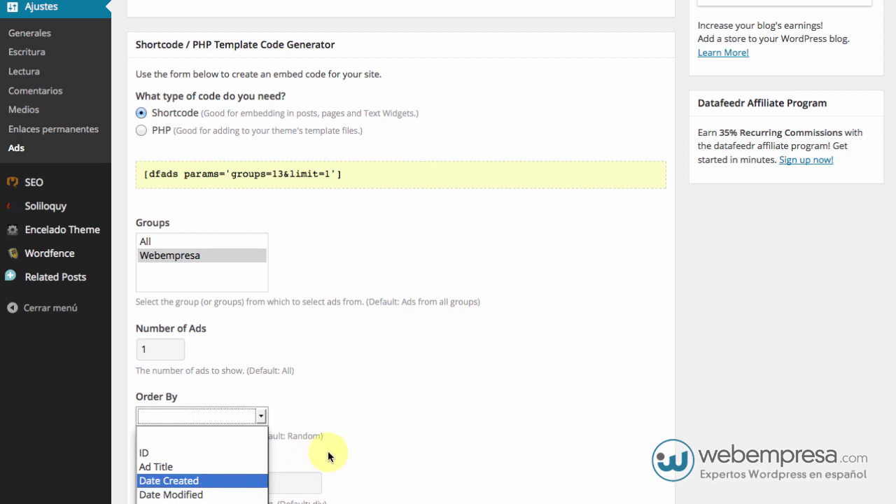
left_click(382, 429)
Look through the generator's remaining container options and copy the generated shortcode [dfads params='groups=13&limit=1'].
scroll(378, 428, "down", 5)
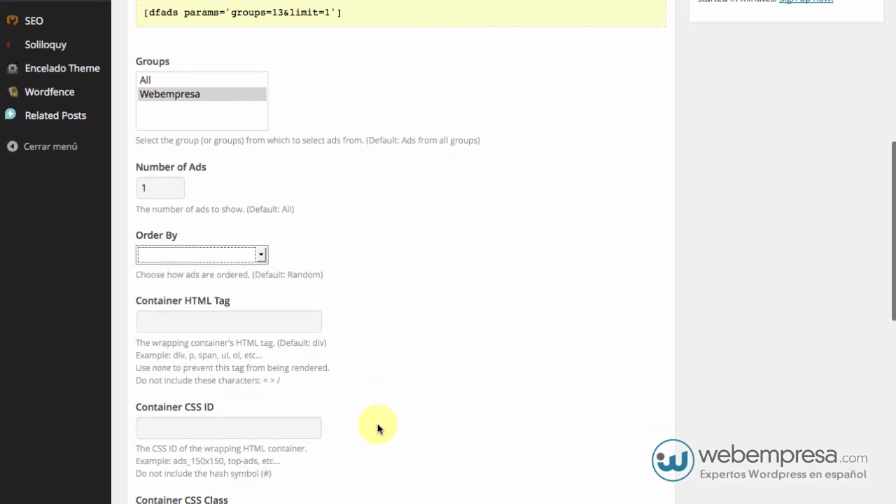
scroll(378, 428, "down", 3)
scroll(376, 441, "up", 15)
scroll(314, 426, "down", 4)
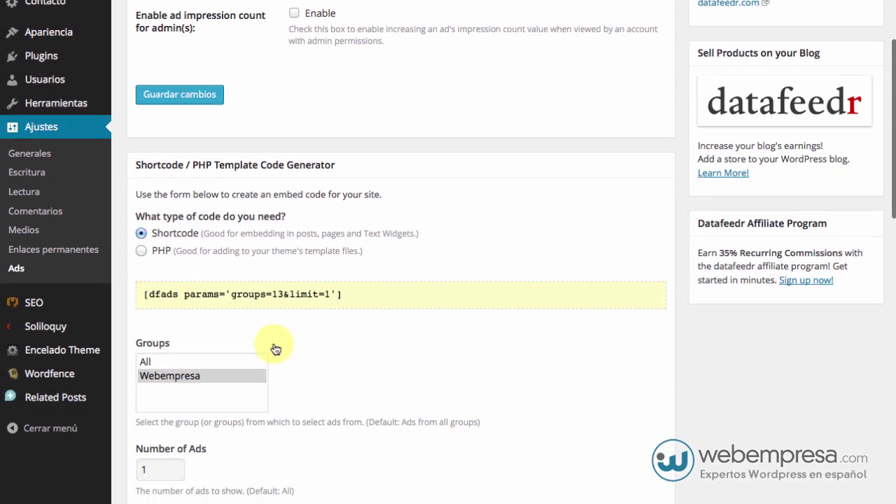
left_click(268, 295)
key("ctrl+c")
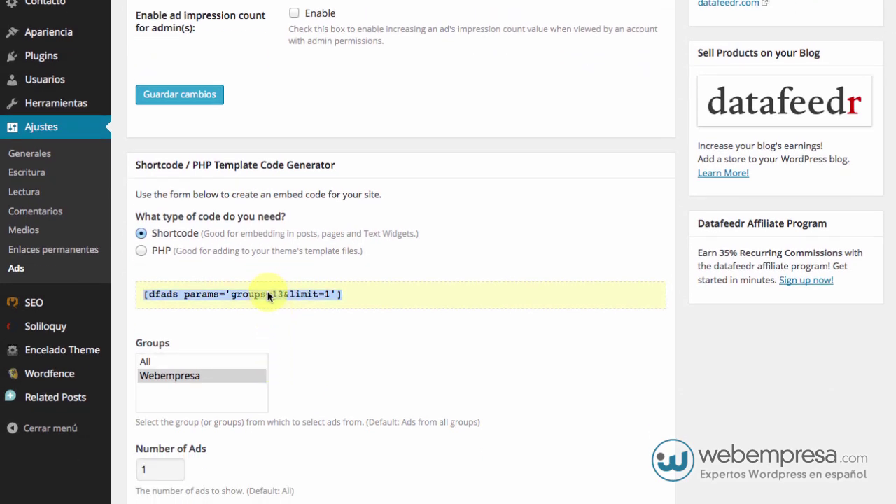
Open the Widgets page and look over the available widgets, including Texto, and the theme's widget areas.
key("Tab")
scroll(360, 352, "up", 5)
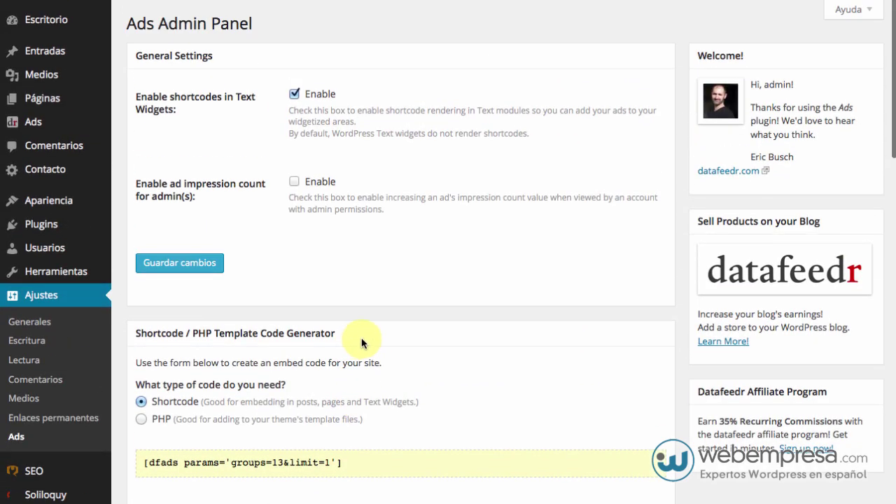
mouse_move(78, 225)
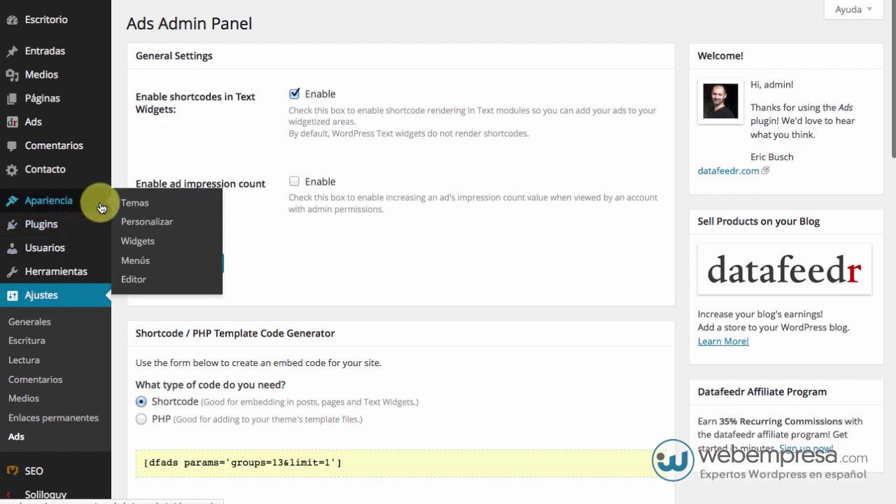
left_click(157, 243)
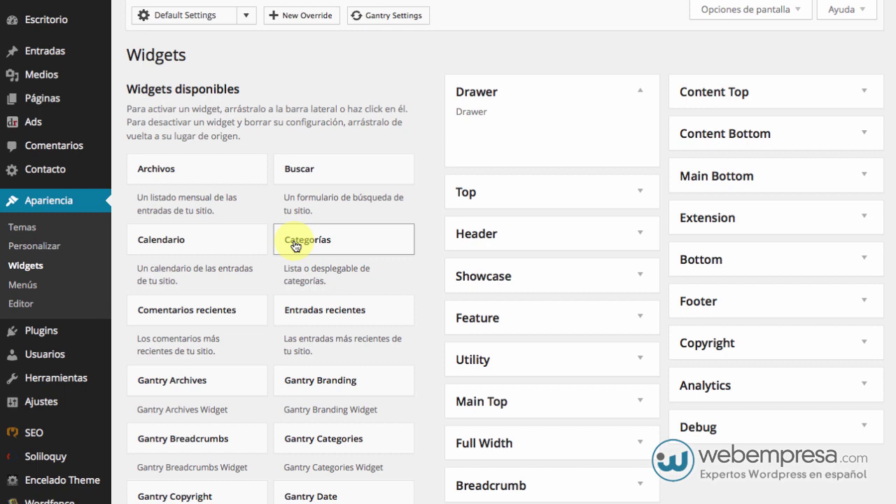
scroll(294, 245, "down", 15)
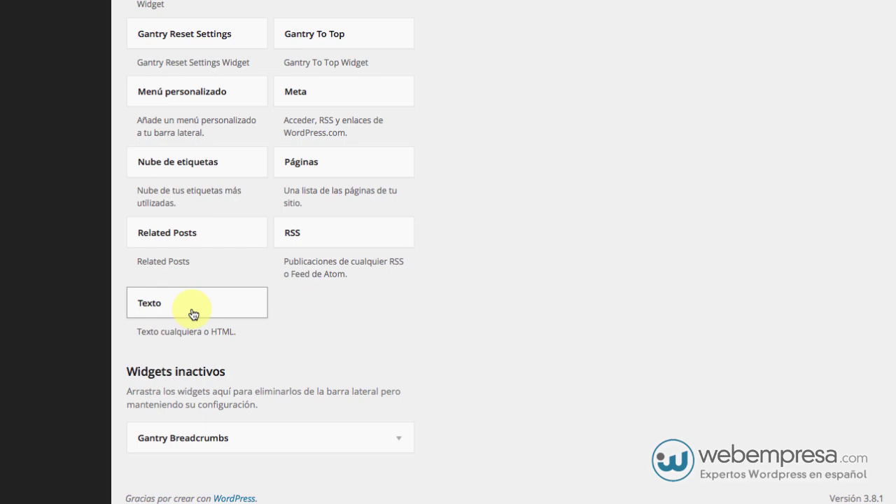
scroll(625, 272, "up", 15)
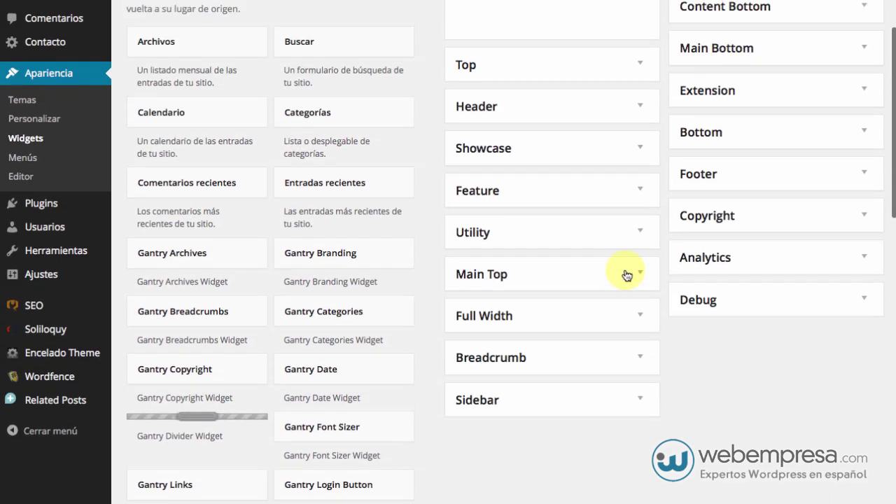
scroll(602, 322, "up", 3)
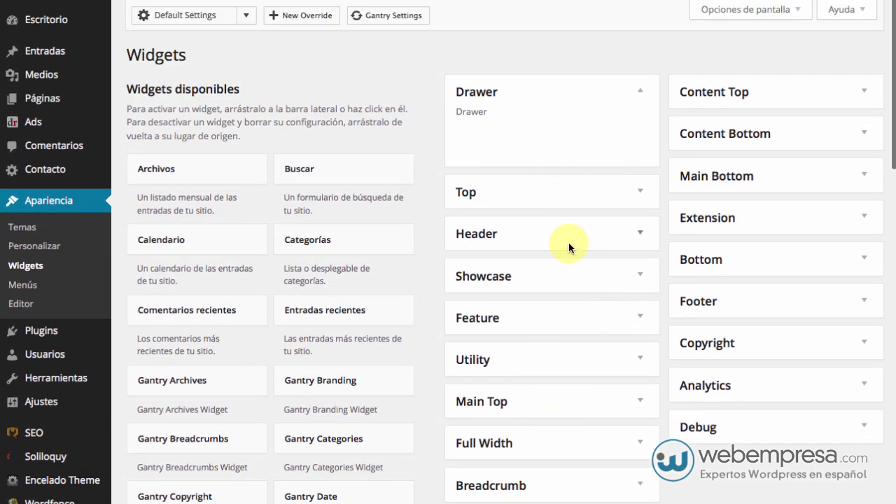
scroll(490, 380, "down", 5)
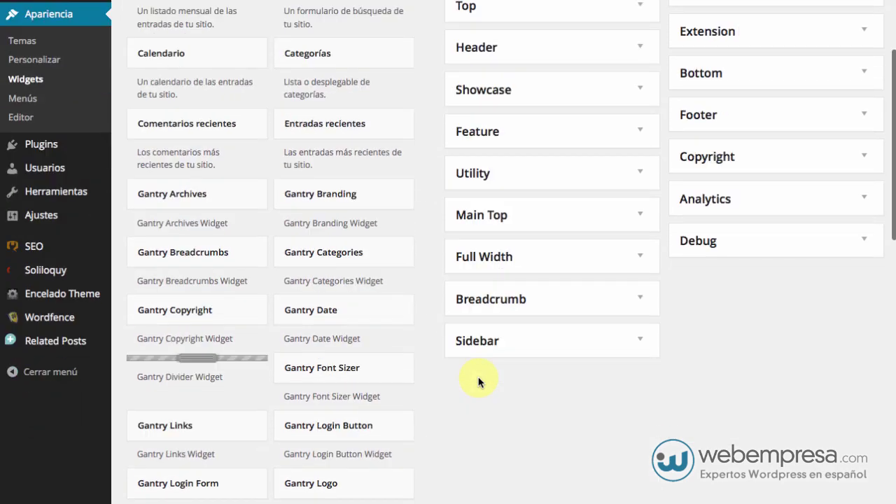
Expand the Footer widget area to check which widgets it holds, and collapse it again.
left_click(863, 70)
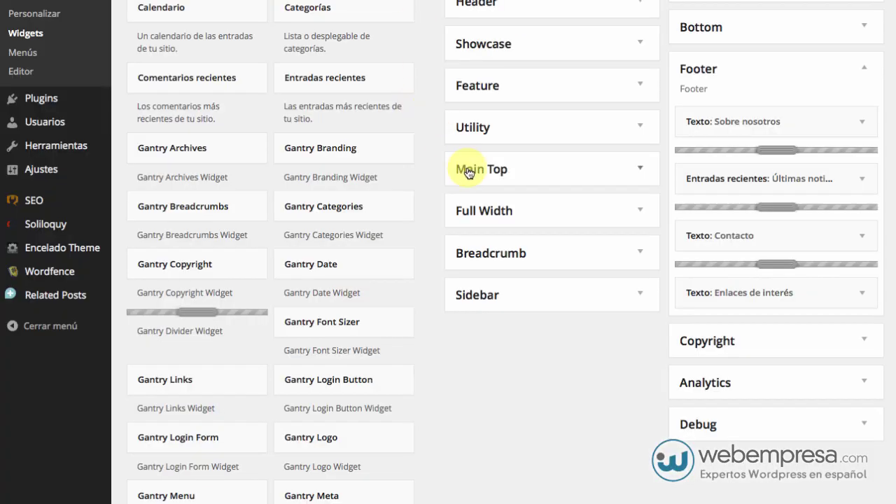
left_click(861, 72)
scroll(862, 76, "up", 3)
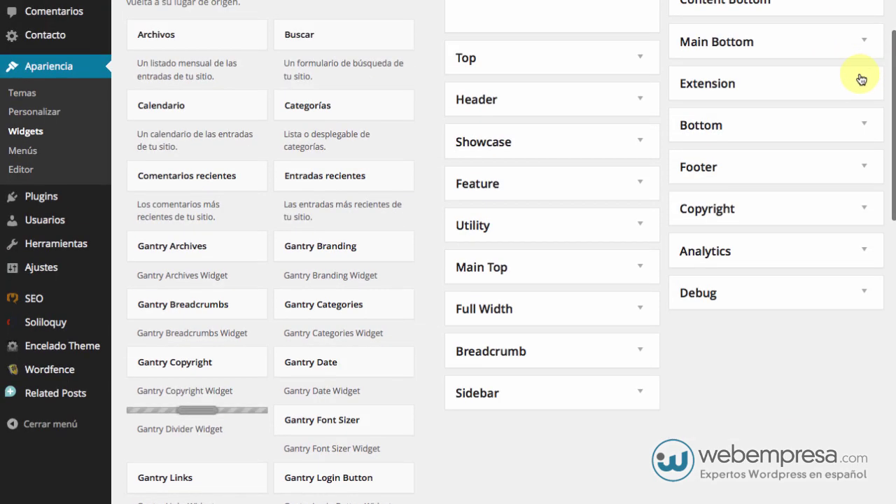
Expand the Bottom widget area and add a Texto widget to it.
left_click(862, 126)
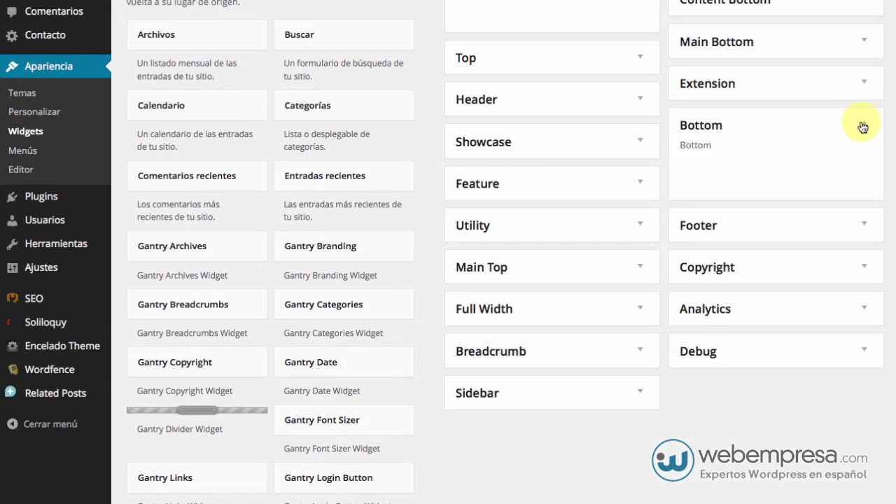
scroll(484, 260, "down", 6)
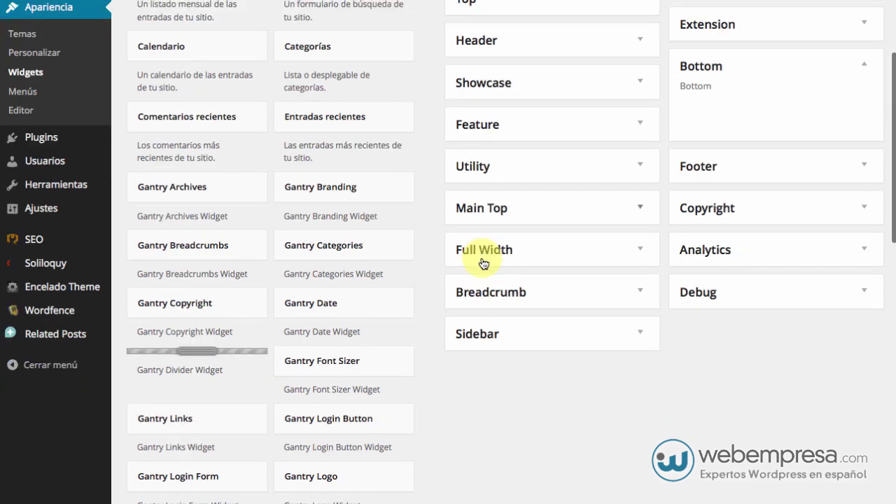
scroll(323, 363, "down", 3)
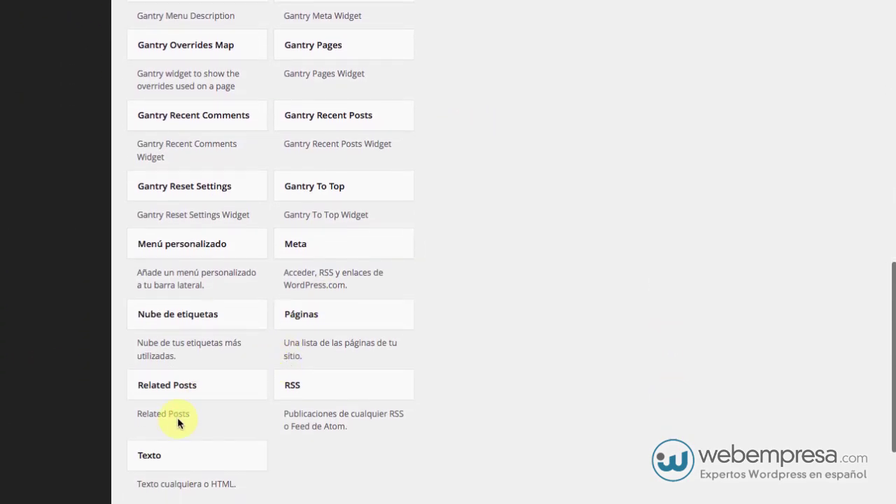
left_click_drag(172, 460, 728, 126)
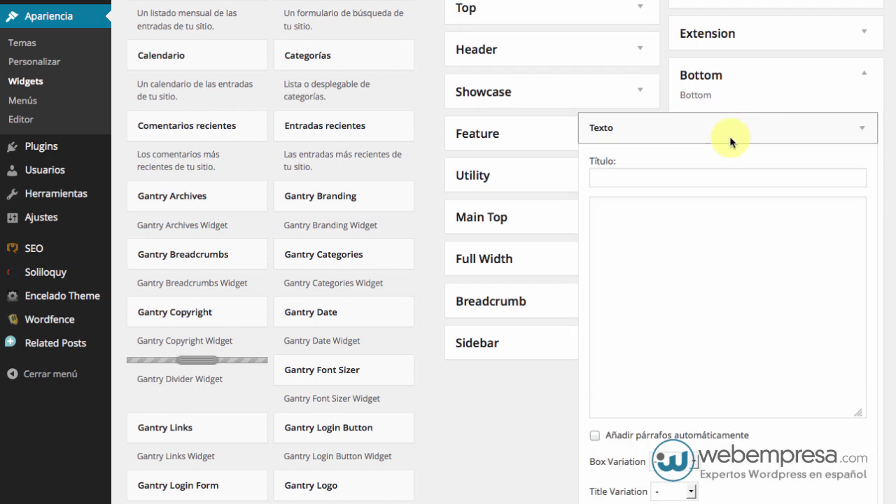
Paste the shortcode [dfads params='groups=13&limit=1'] into the Texto widget, remove the blank line above it and save the widget.
left_click(655, 224)
key("ctrl+v")
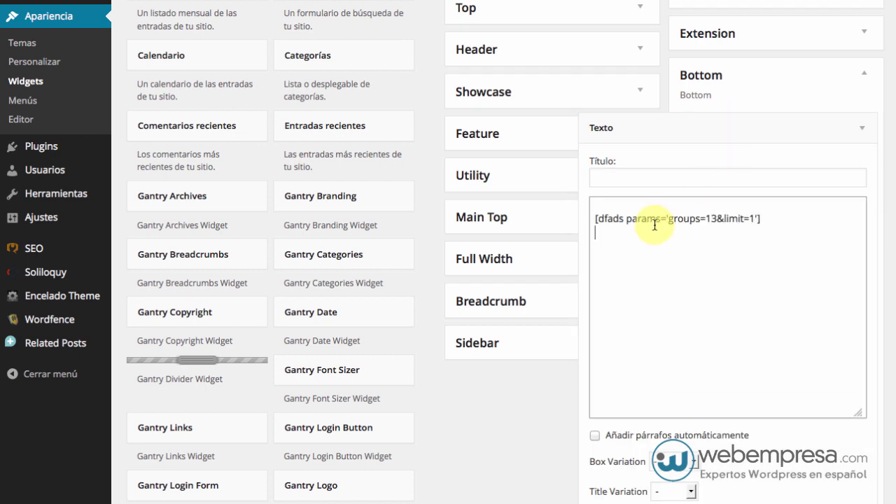
key("Up")
key("Up")
key("Delete")
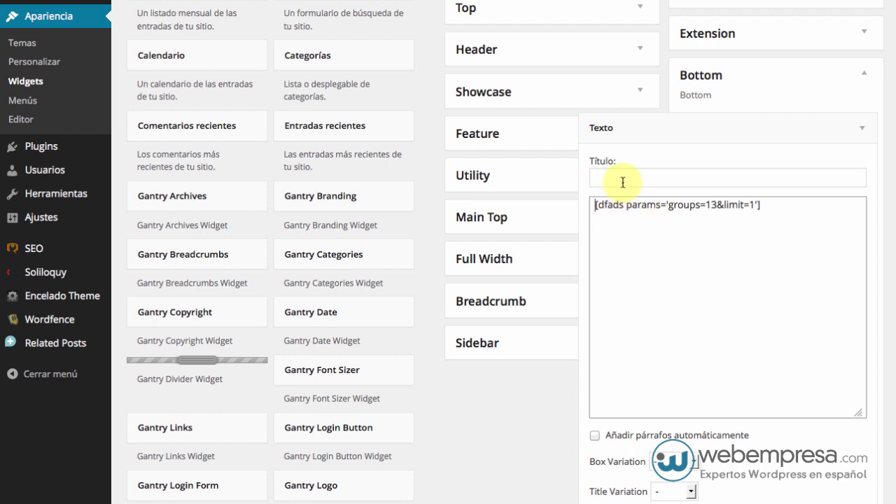
scroll(680, 336, "down", 5)
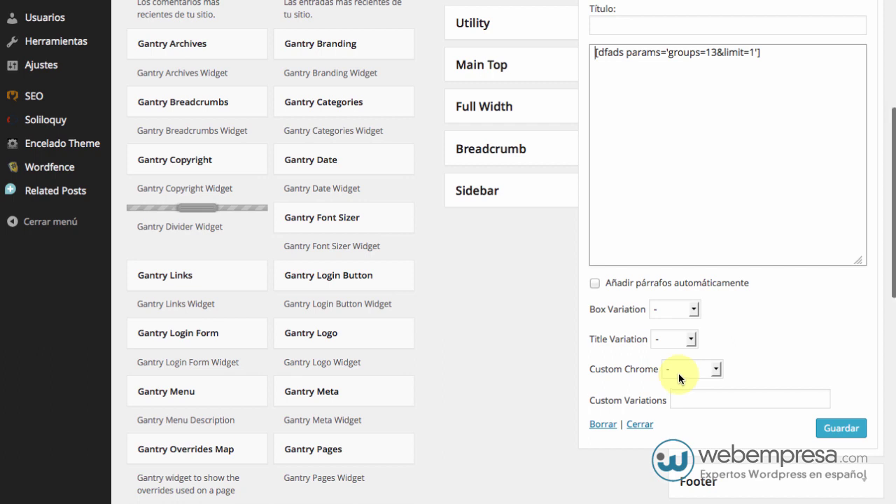
left_click(833, 430)
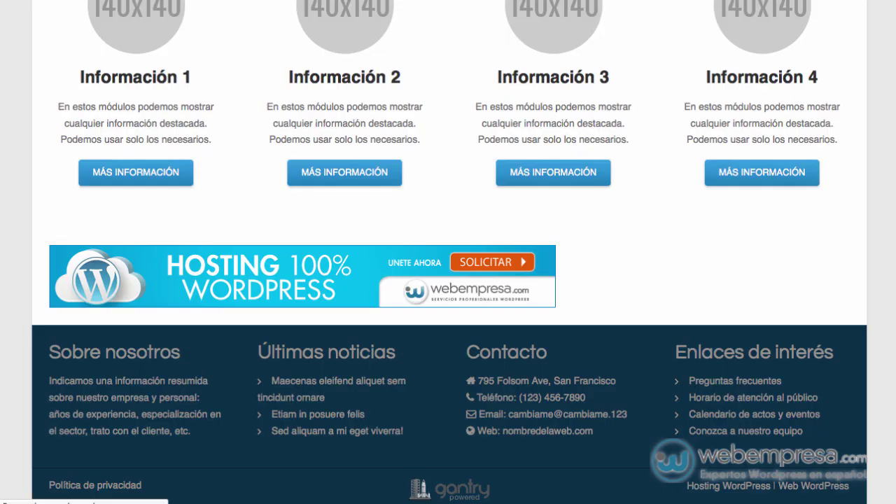
Look over the public home page from the header slider to the banner above the footer.
scroll(460, 188, "up", 1)
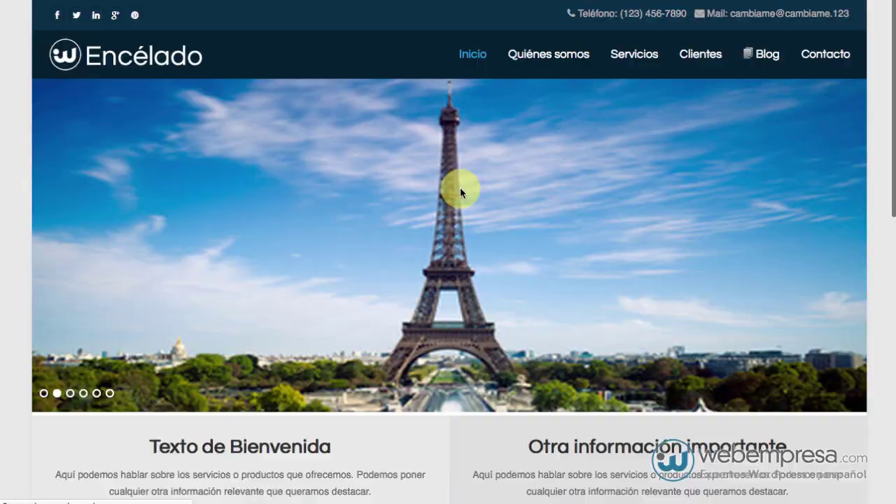
scroll(462, 185, "up", 3)
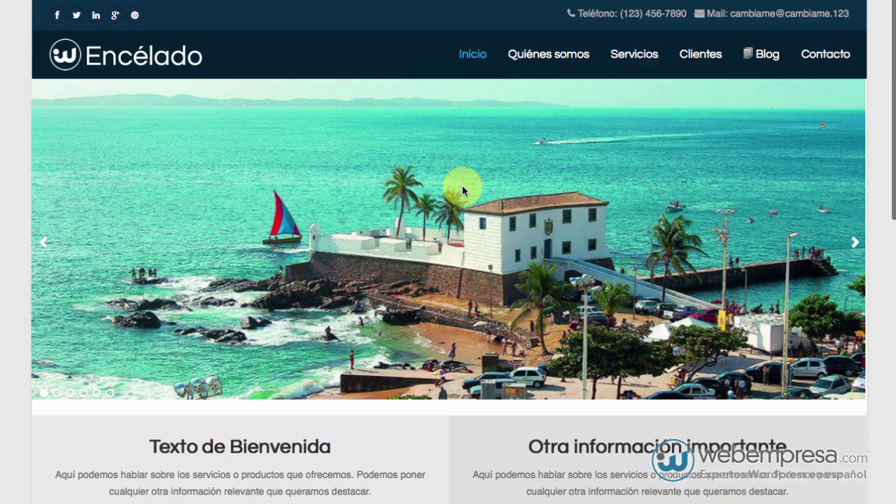
scroll(461, 185, "down", 1)
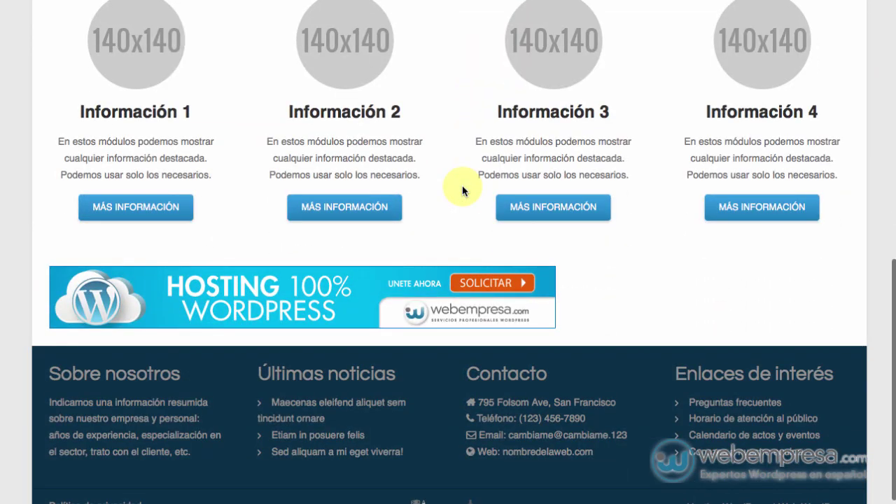
scroll(462, 184, "down", 1)
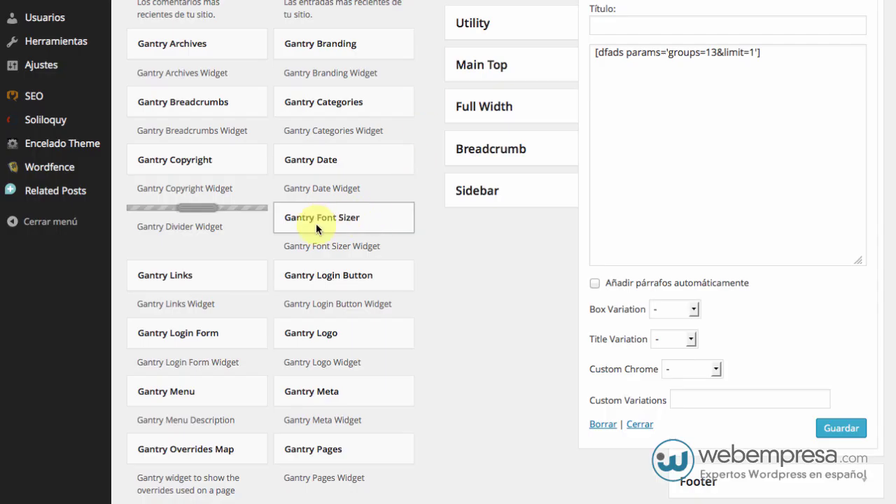
Edit the ad Banner 728x90 Hosting WordPress Webempresa, wrap its banner code in <center> tags and update the ad.
scroll(222, 215, "up", 5)
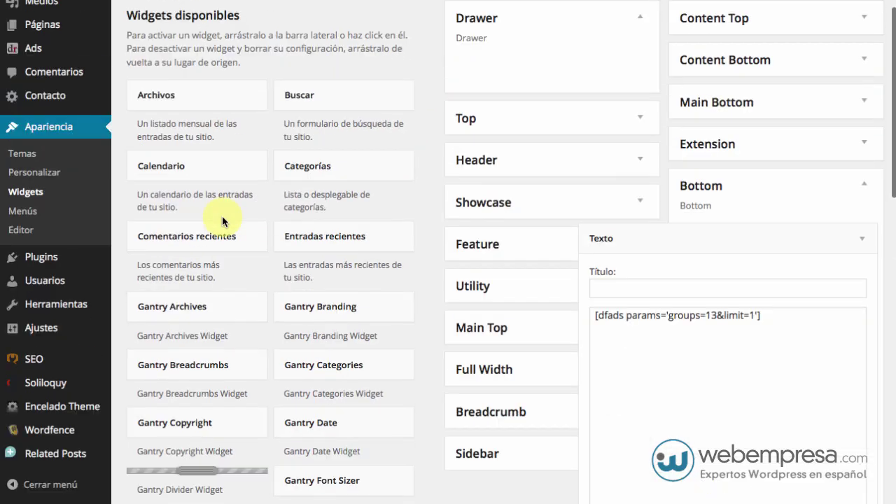
mouse_move(91, 123)
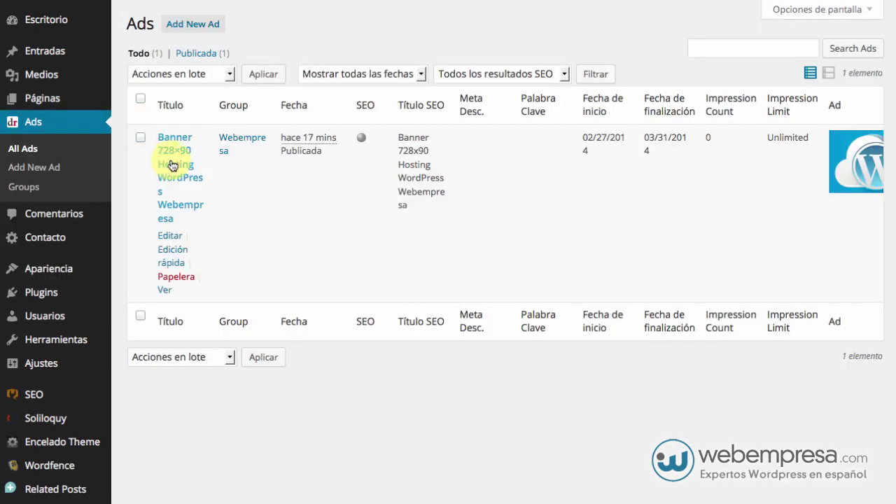
left_click(173, 163)
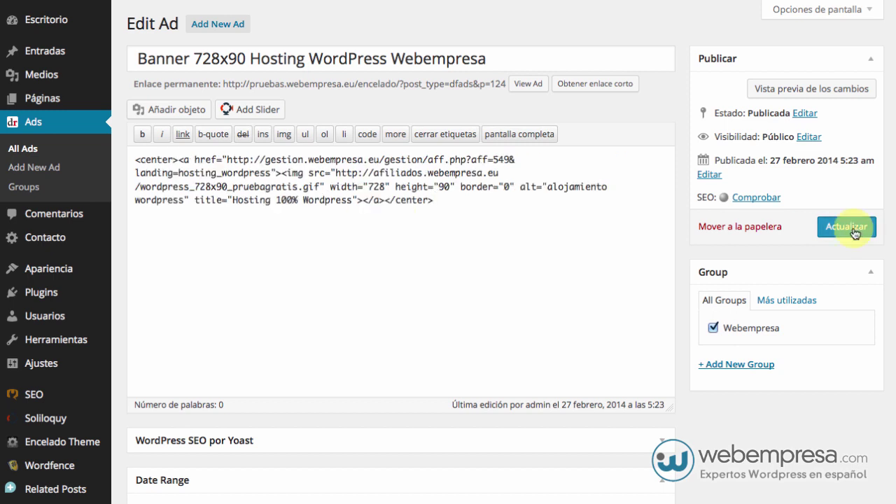
left_click(853, 228)
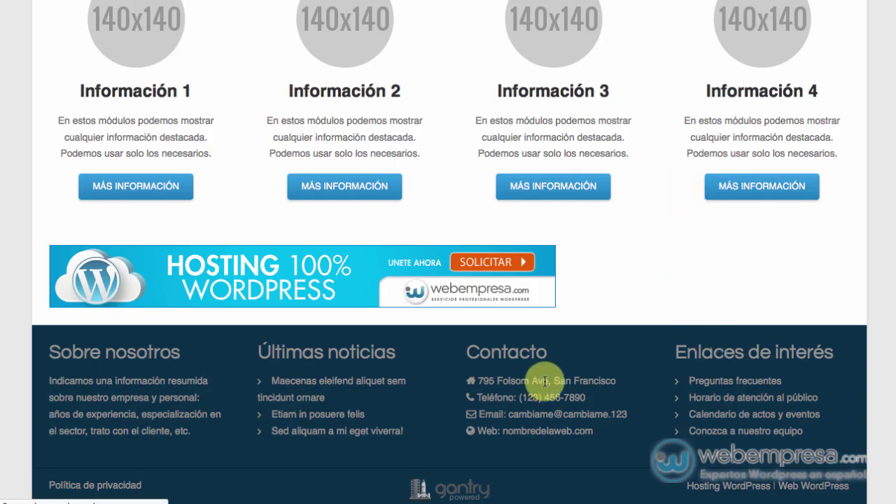
Reload the public home page to check the banner's alignment, and look over the Servicios and Blog pages.
scroll(577, 405, "up", 1)
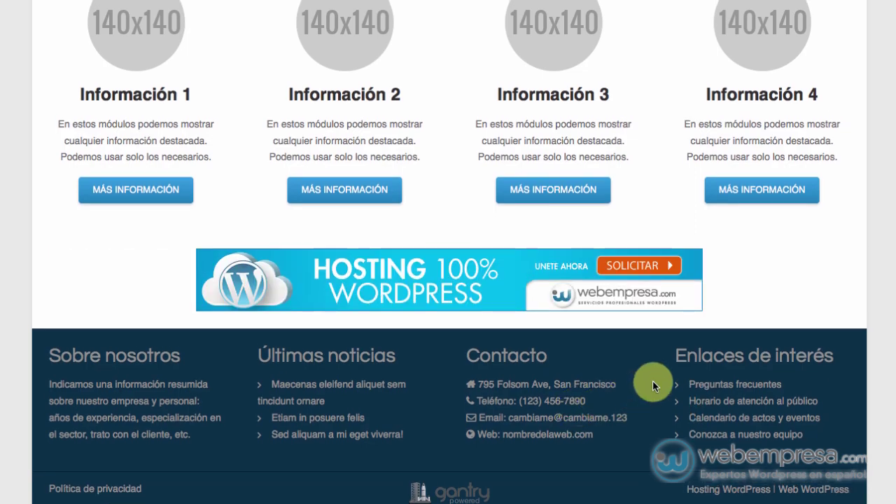
key("super+r")
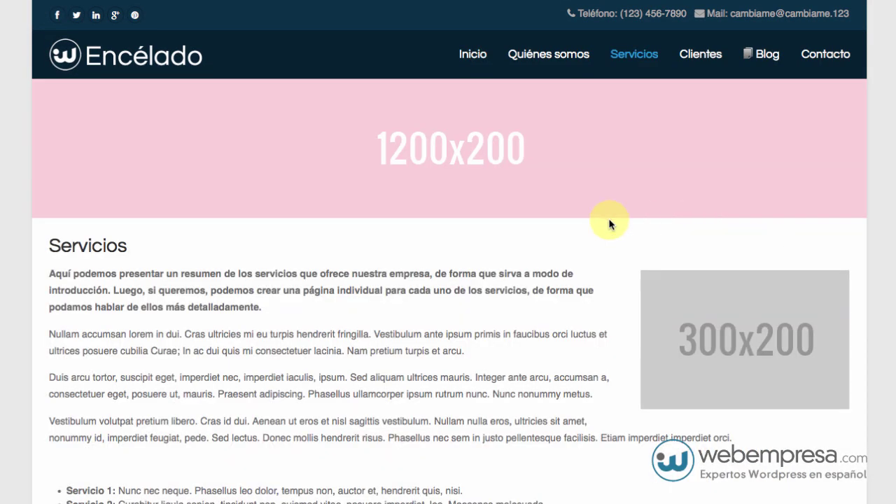
scroll(607, 226, "down", 10)
scroll(560, 278, "up", 10)
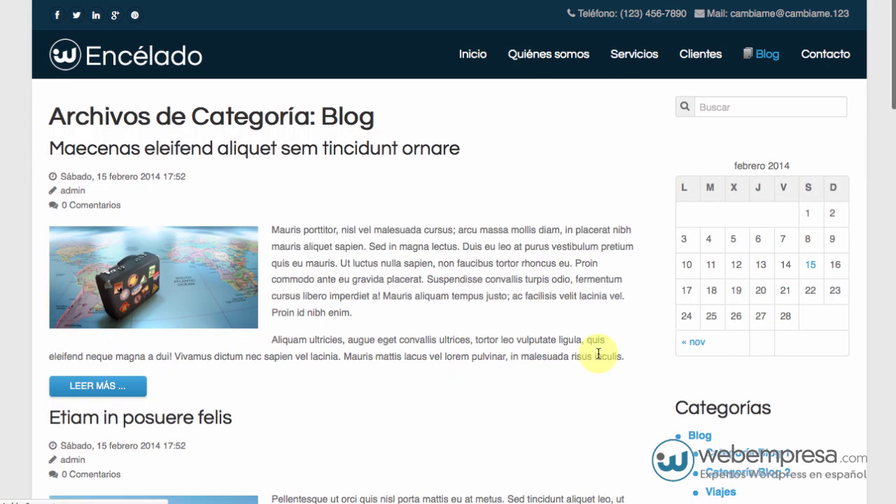
scroll(538, 352, "down", 5)
scroll(535, 347, "down", 5)
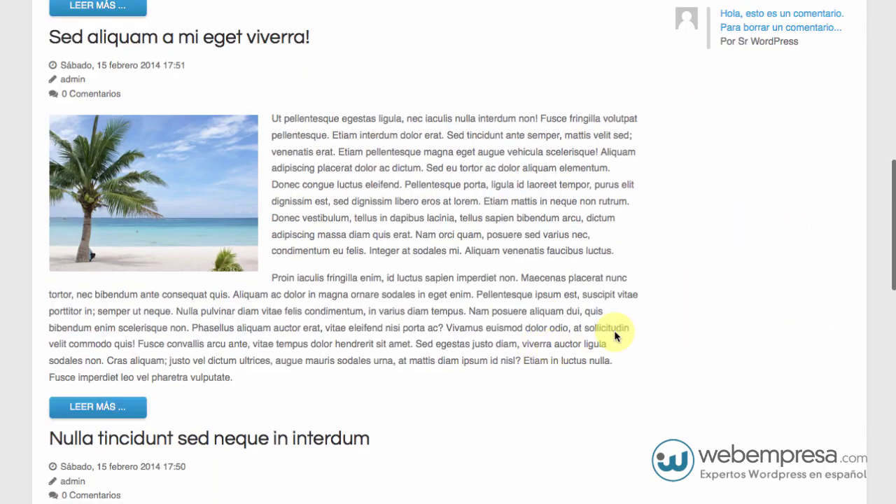
scroll(616, 336, "up", 6)
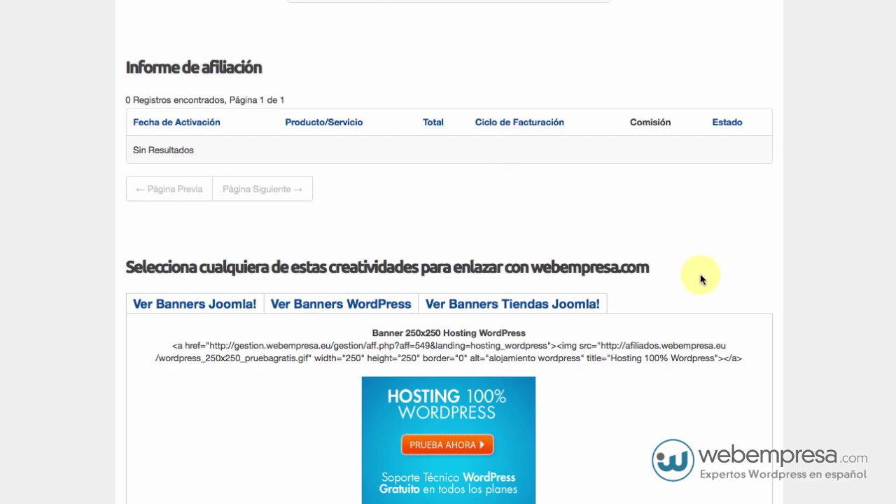
Find Banner 160x600 Hosting WordPress among the affiliate creatives and copy its embed code.
scroll(702, 294, "down", 3)
scroll(702, 305, "down", 2)
scroll(702, 305, "down", 12)
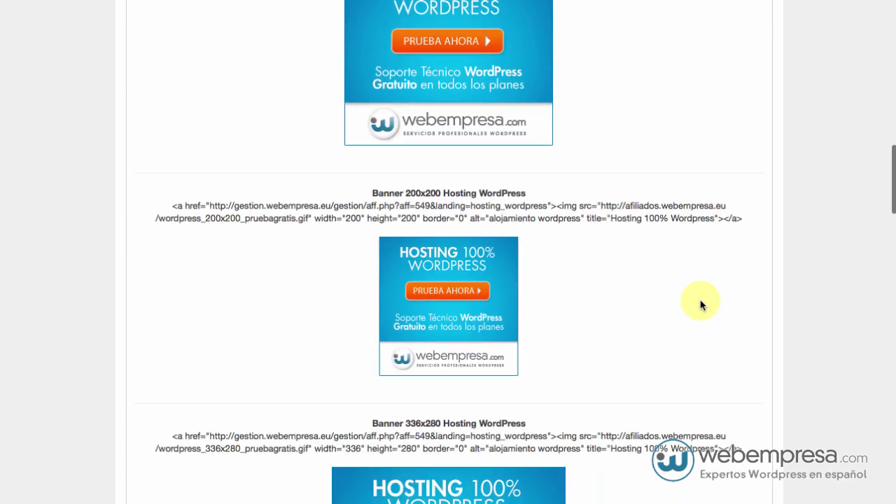
scroll(702, 305, "down", 3)
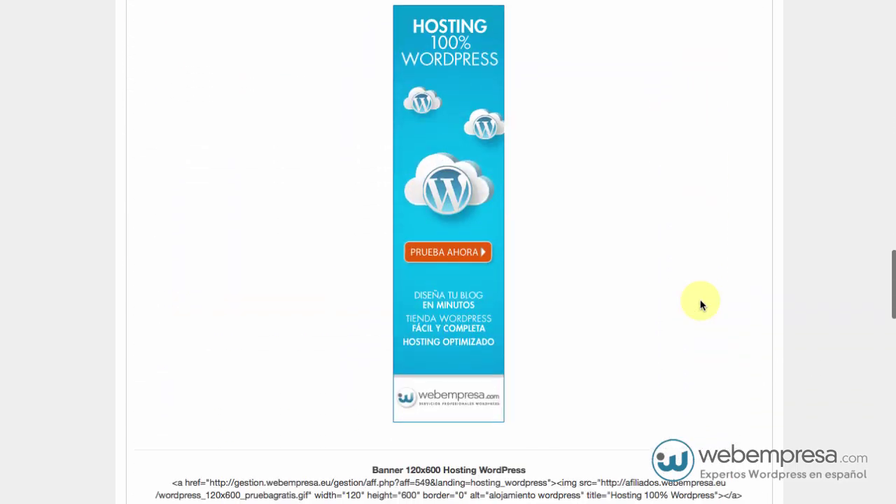
scroll(696, 300, "up", 2)
left_click_drag(745, 87, 159, 72)
key("ctrl+c")
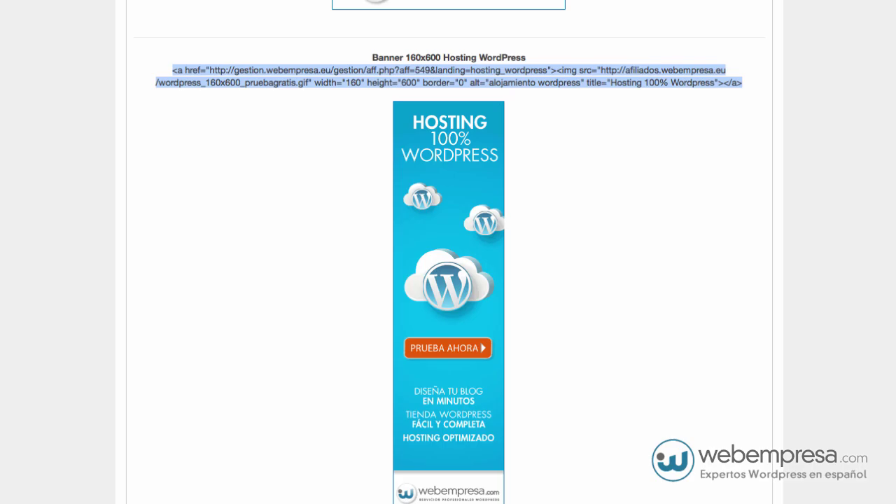
Start a new ad and enter the copied 160x600 banner code as its content, wrapped in <center> tags.
key("ctrl+Tab")
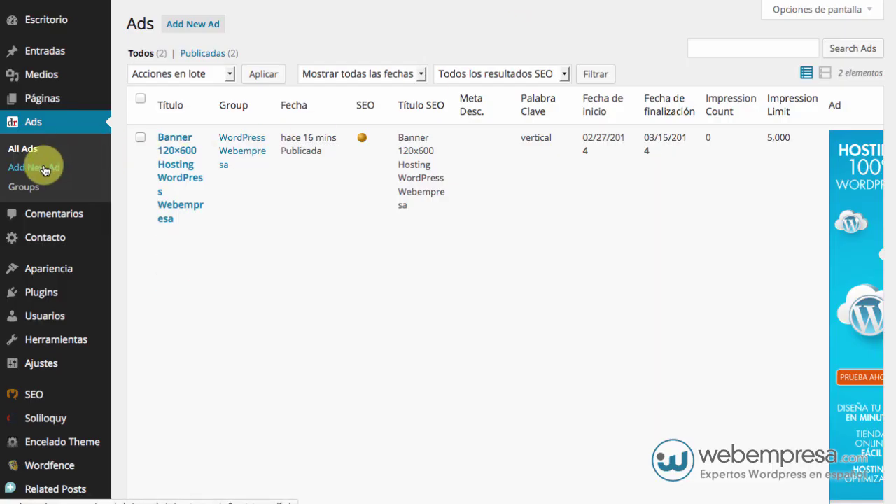
mouse_move(275, 214)
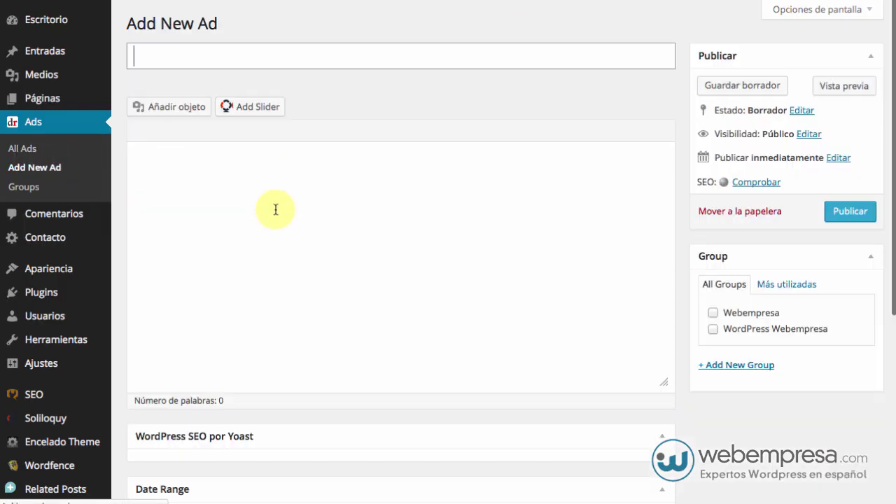
left_click(245, 214)
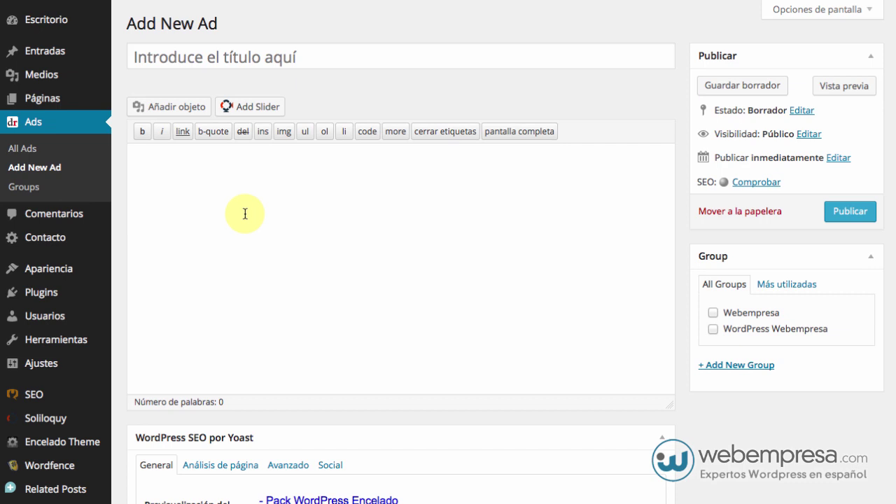
type("<")
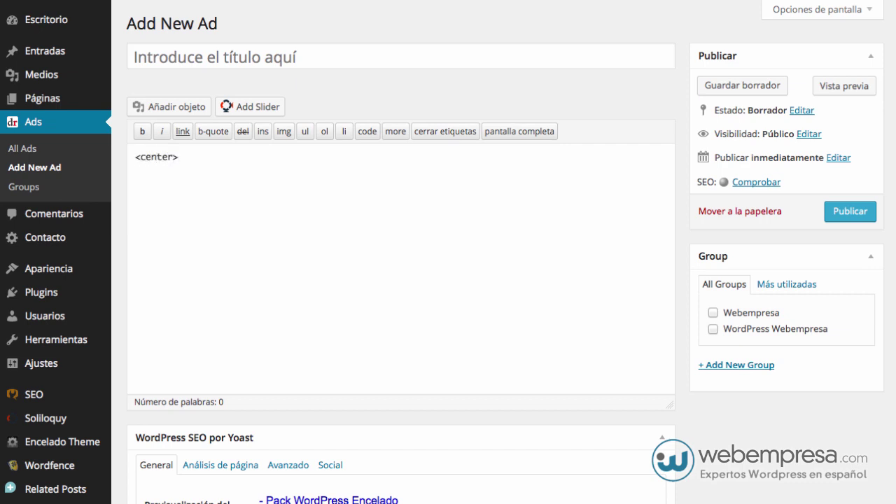
type("center>")
key("ctrl+v")
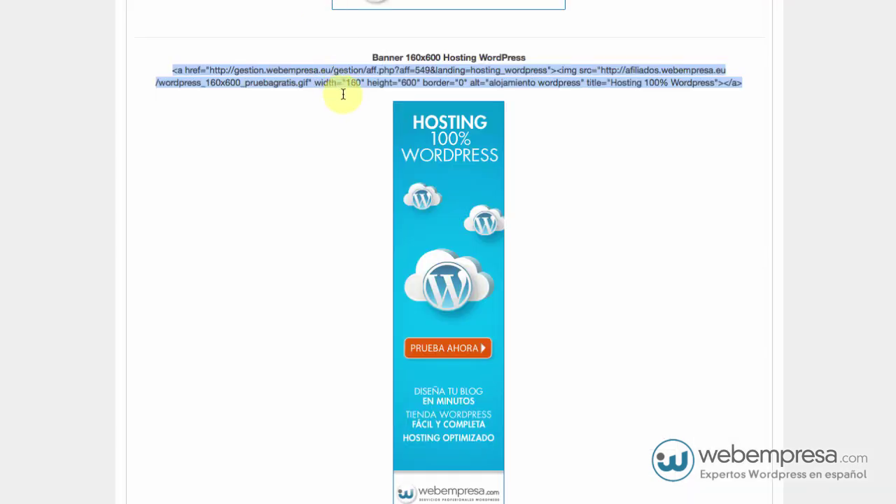
Copy the banner's heading from the affiliate creatives page and title the ad Banner 160x600 Hosting WordPress vertical Webempresa.
left_click(372, 54)
triple_click(379, 57)
key("super+c")
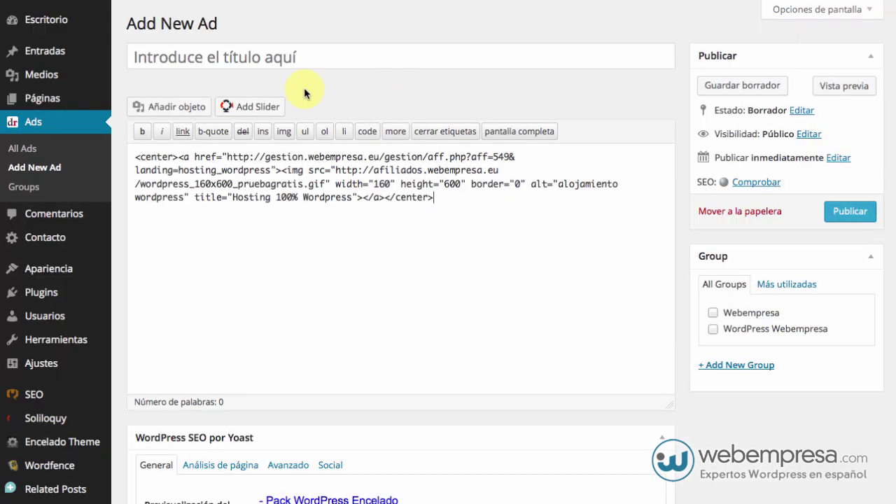
left_click(223, 56)
key("super+v")
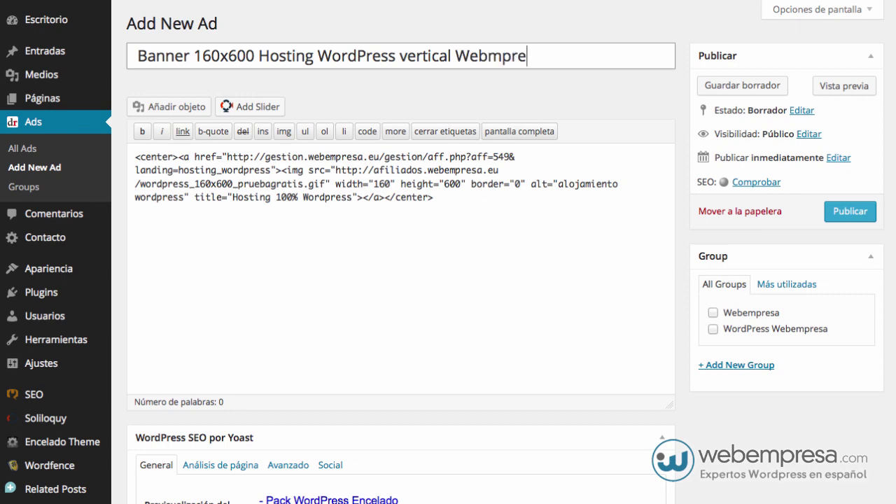
left_click(487, 56)
type("e")
Set the ad's date range to start on 02/27/2014 and end on 04/24/2014.
scroll(437, 254, "down", 10)
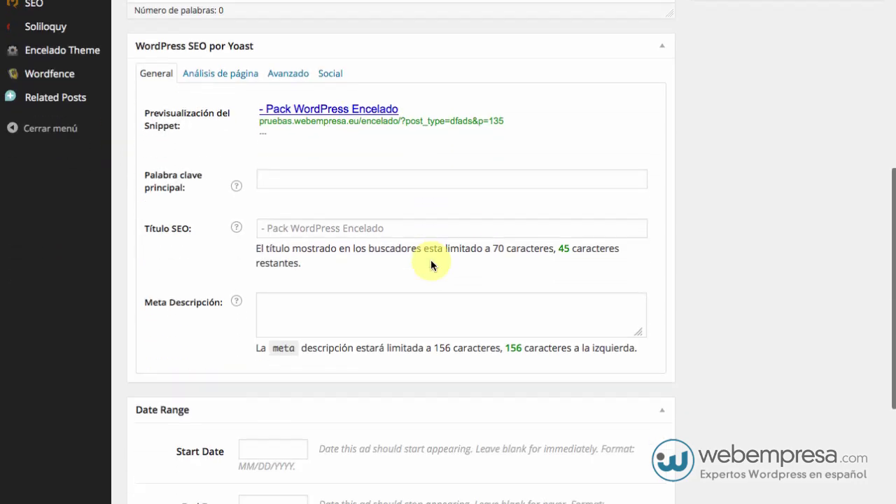
left_click(266, 238)
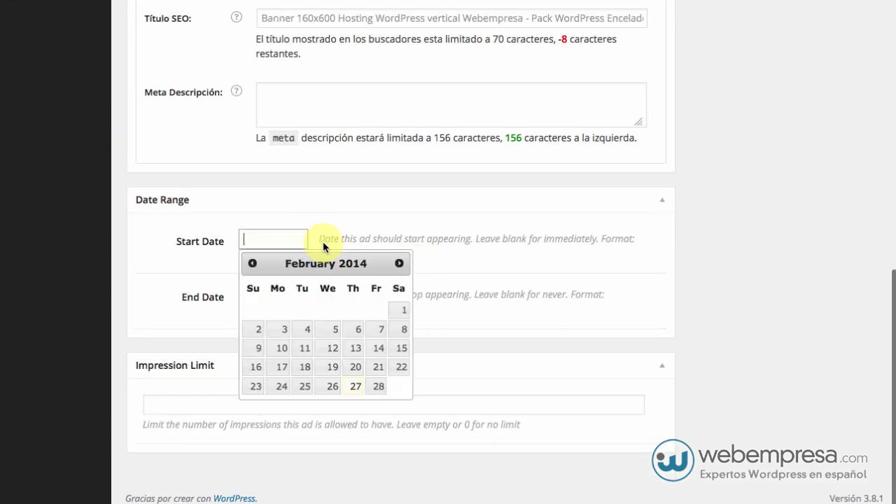
left_click(352, 389)
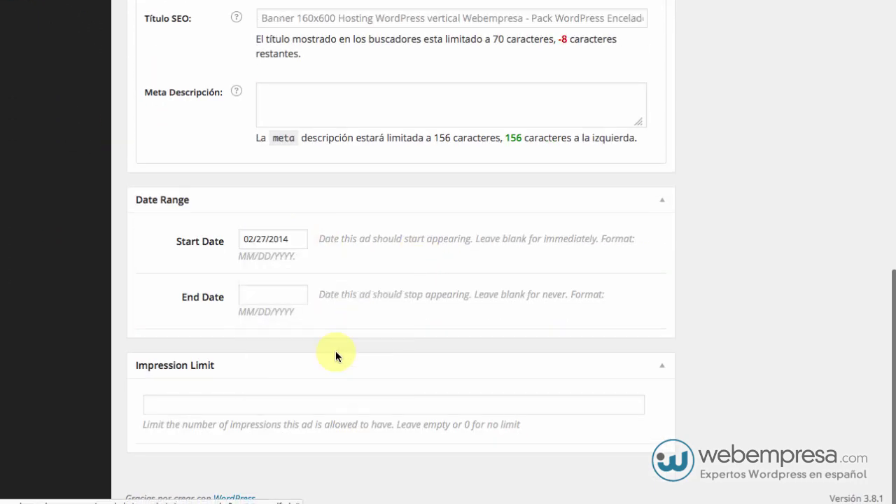
left_click(252, 297)
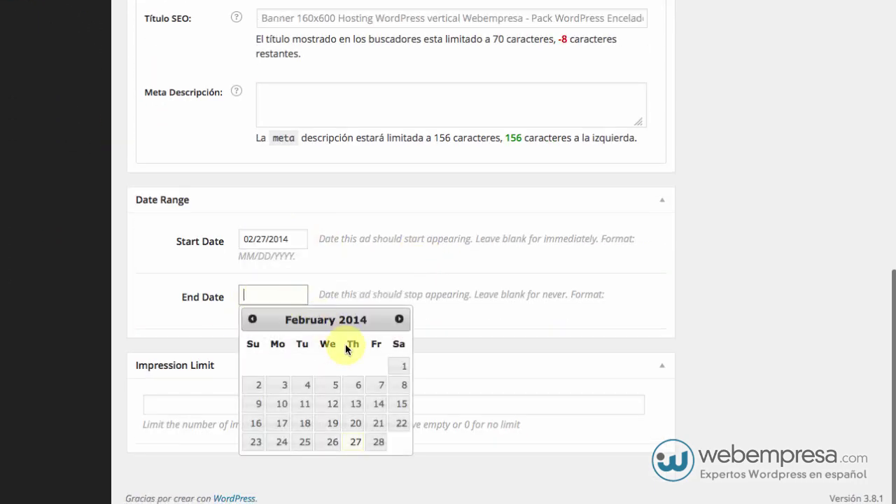
left_click(398, 325)
left_click(399, 325)
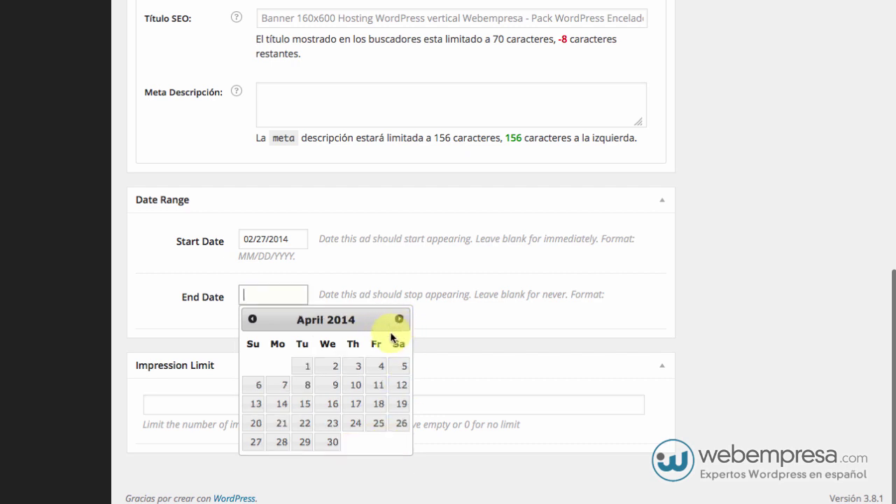
left_click(354, 423)
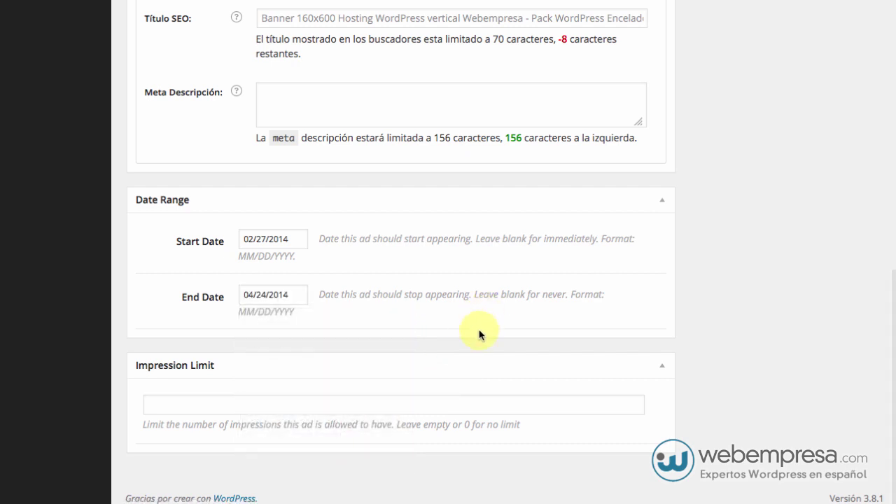
Assign the new vertical banner ad to the Webempresa group and publish it.
scroll(546, 310, "up", 10)
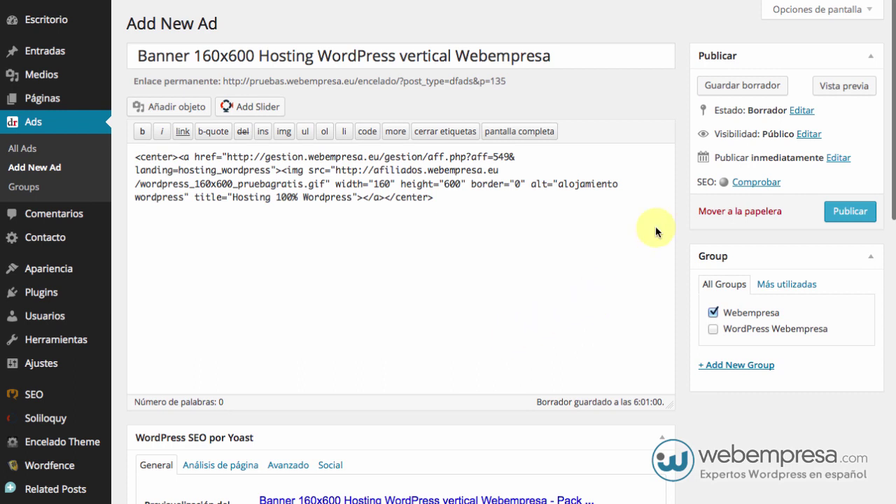
left_click(842, 217)
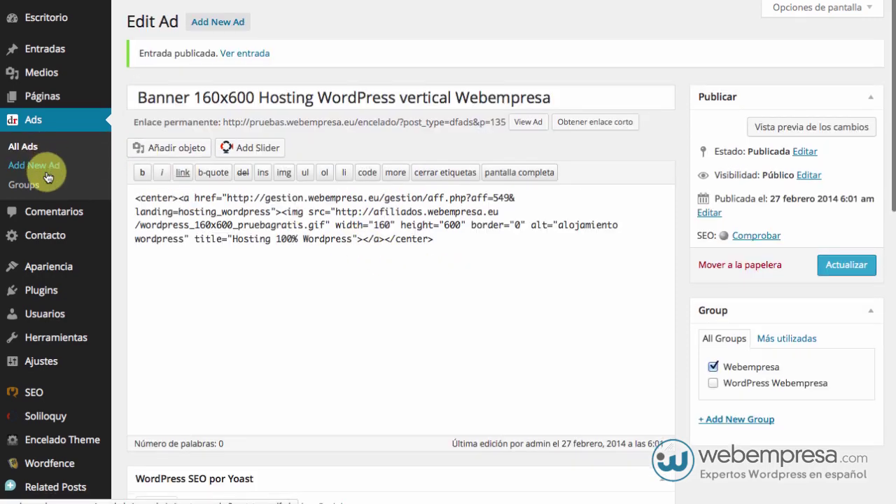
Open the Ads plugin settings and choose Shortcode as the code type in the Shortcode / PHP Template Code Generator.
scroll(44, 175, "down", 5)
scroll(63, 168, "up", 3)
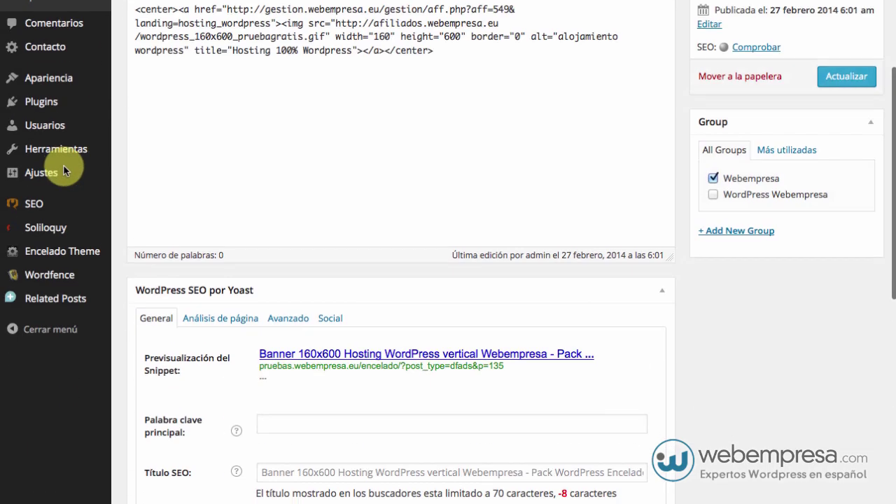
mouse_move(62, 185)
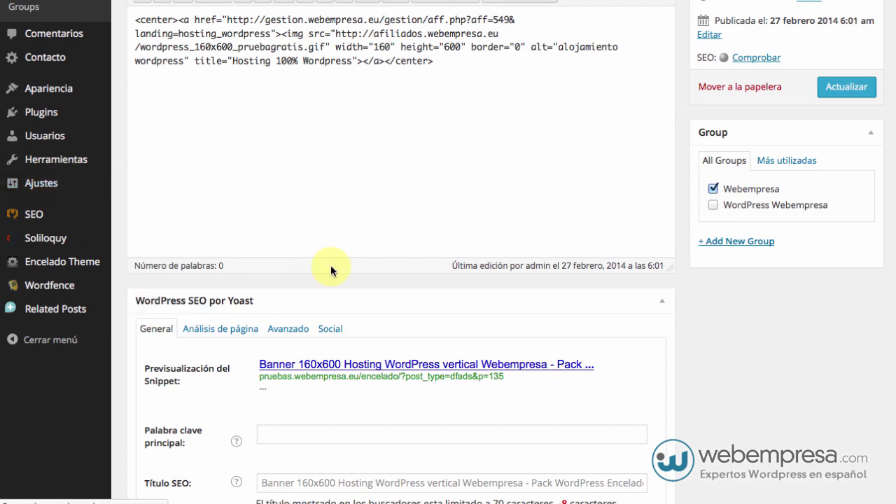
scroll(331, 266, "down", 3)
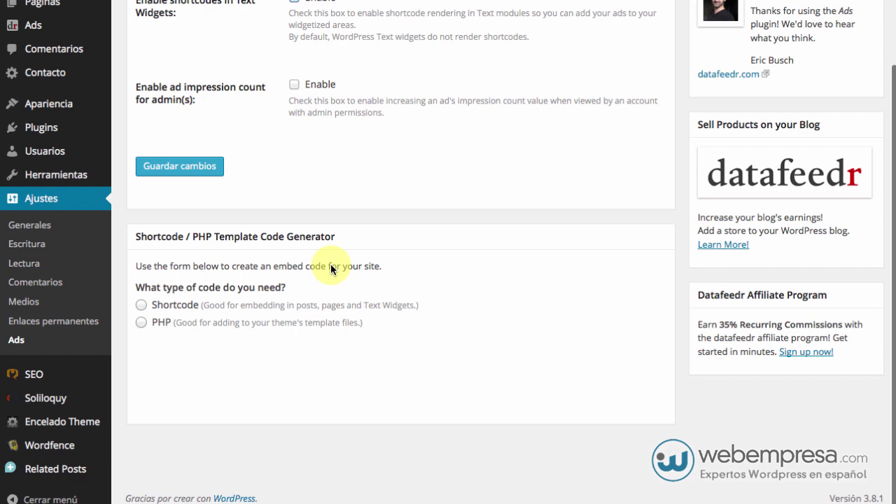
left_click(141, 304)
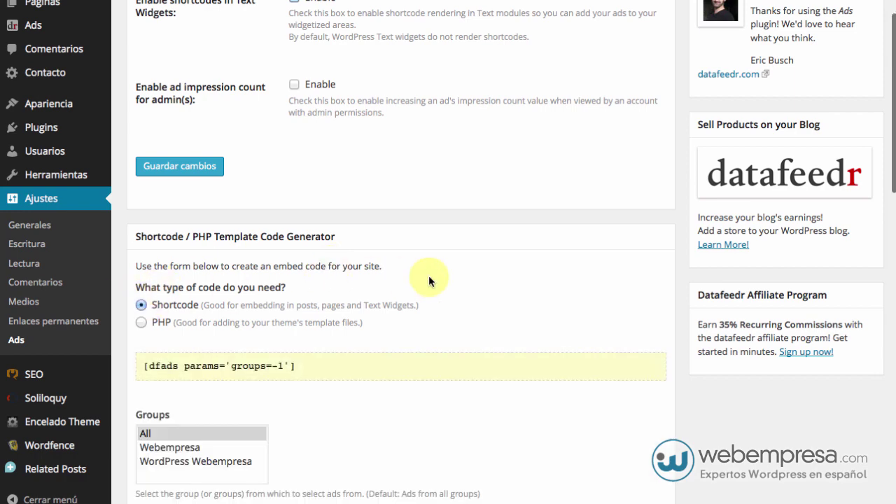
Generate a shortcode for the Webempresa group with the number of ads set to 1, and copy it.
scroll(428, 277, "down", 3)
scroll(428, 282, "up", 2)
scroll(226, 366, "down", 3)
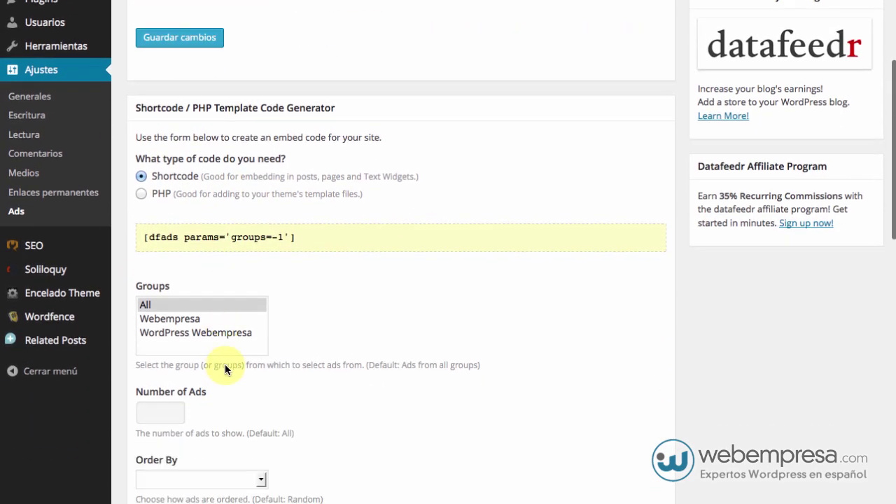
left_click(188, 319)
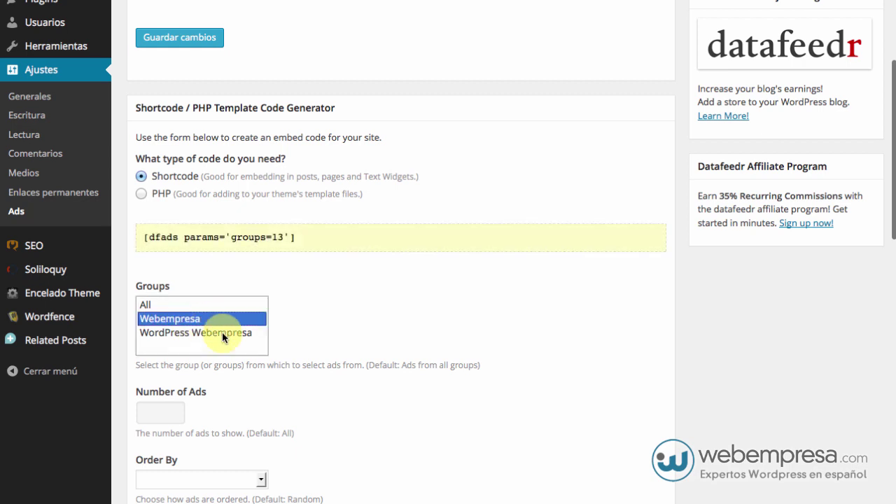
left_click(157, 412)
type("1")
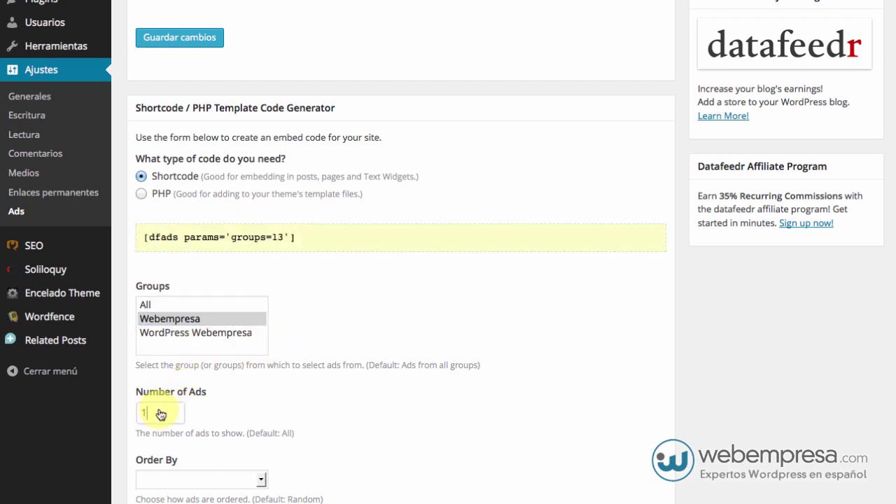
triple_click(236, 236)
key("ctrl+c")
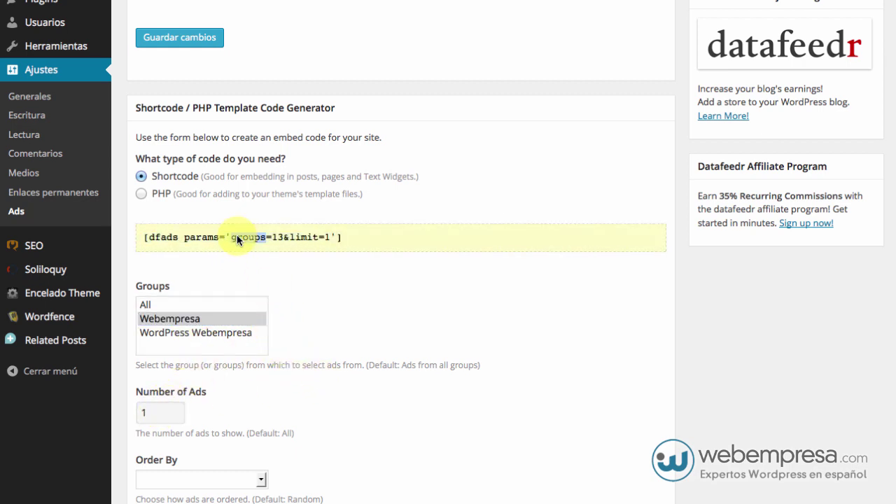
Open the theme's widget settings for the Blog override and expand its Sidebar area.
scroll(237, 234, "up", 5)
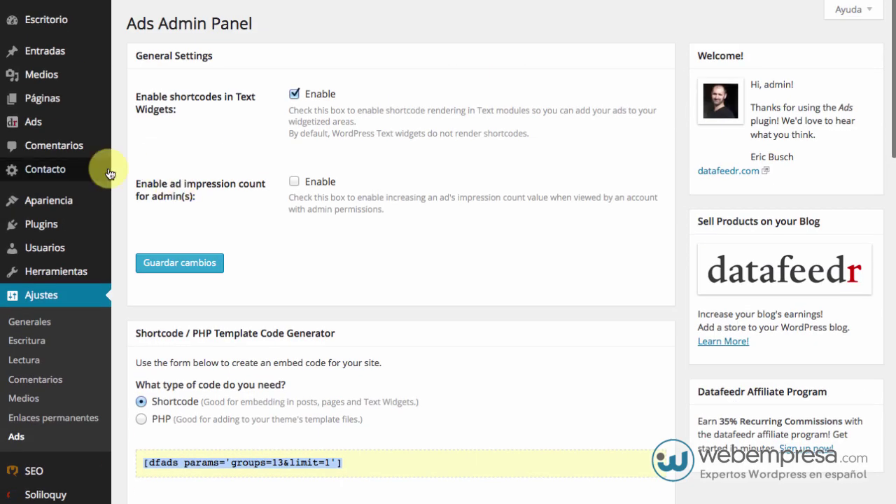
mouse_move(51, 128)
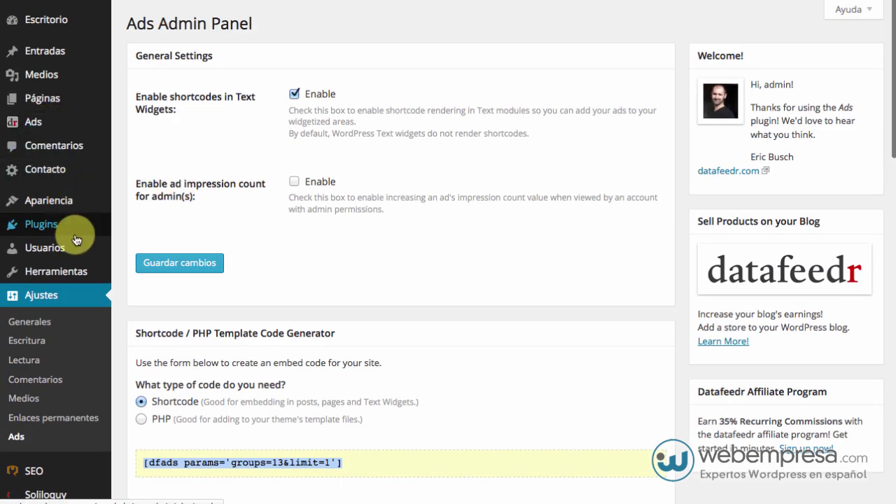
mouse_move(77, 215)
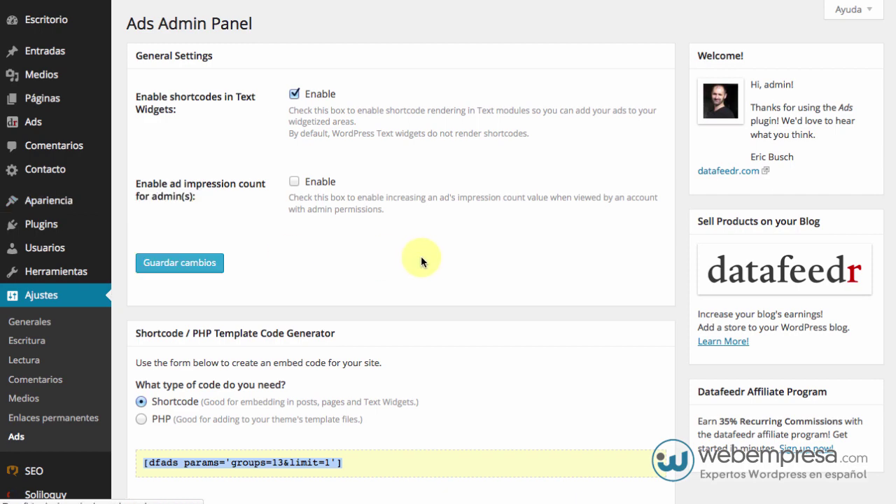
scroll(621, 262, "down", 1)
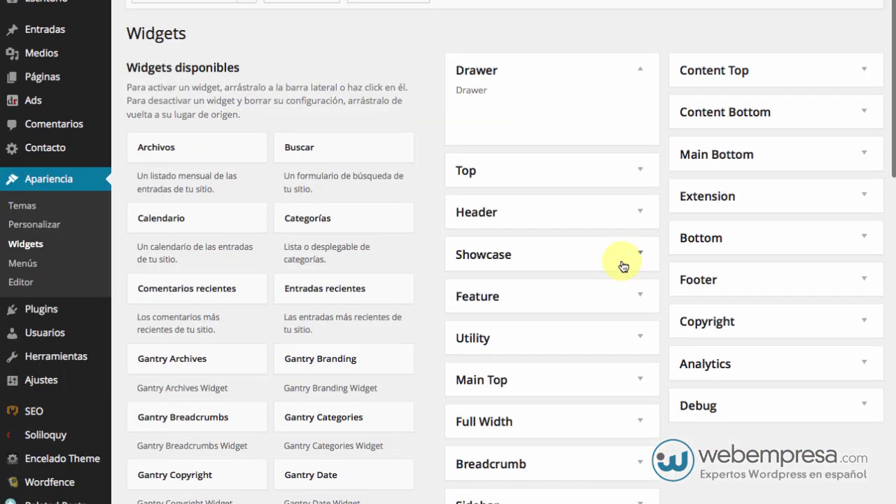
scroll(617, 264, "up", 1)
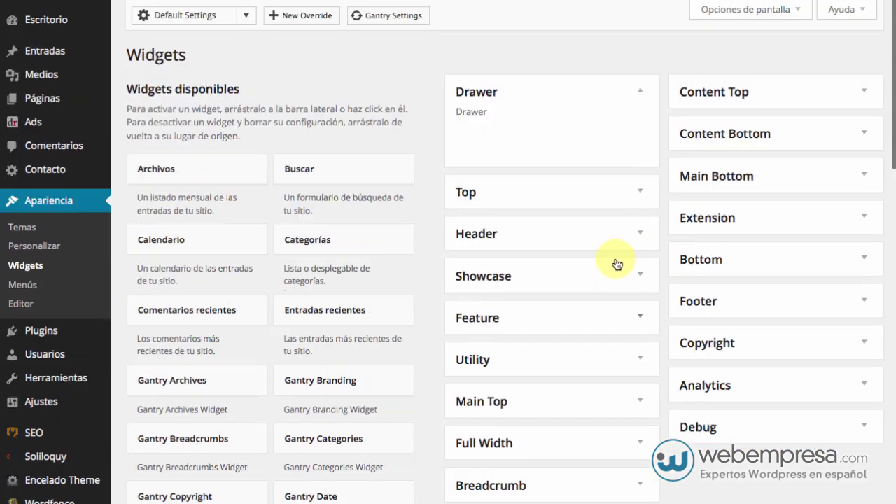
left_click(247, 16)
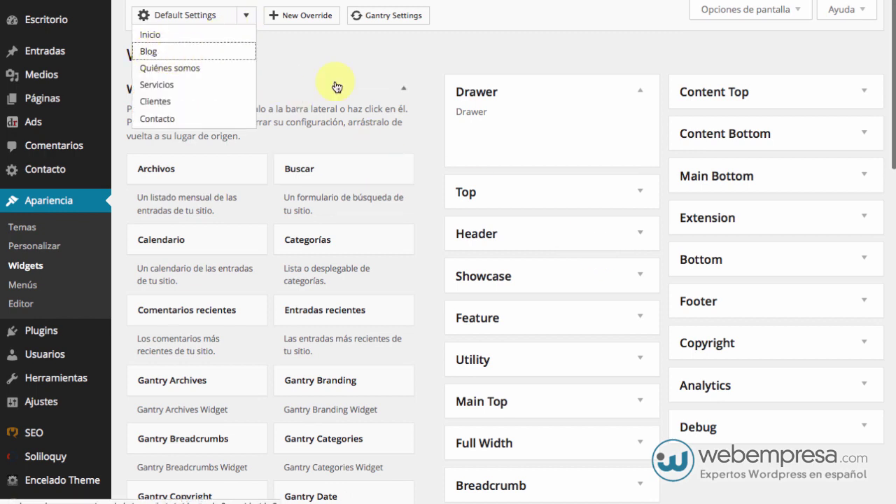
left_click(336, 87)
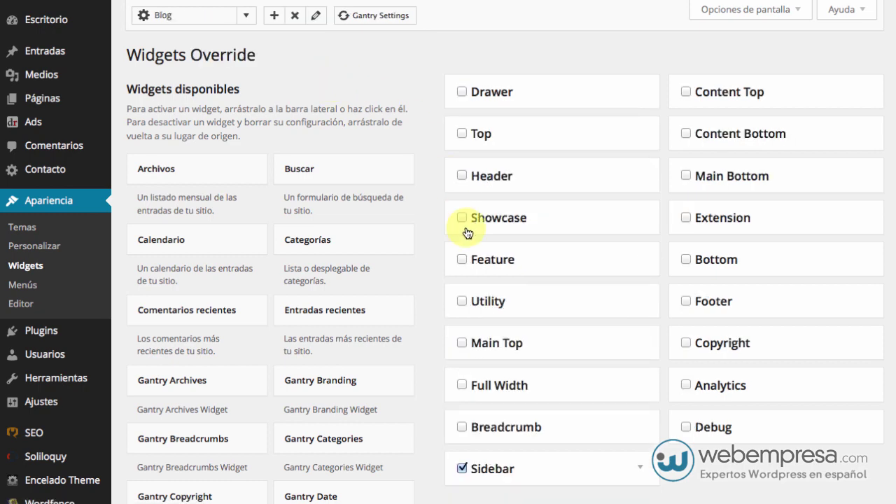
scroll(641, 389, "down", 7)
scroll(453, 38, "up", 2)
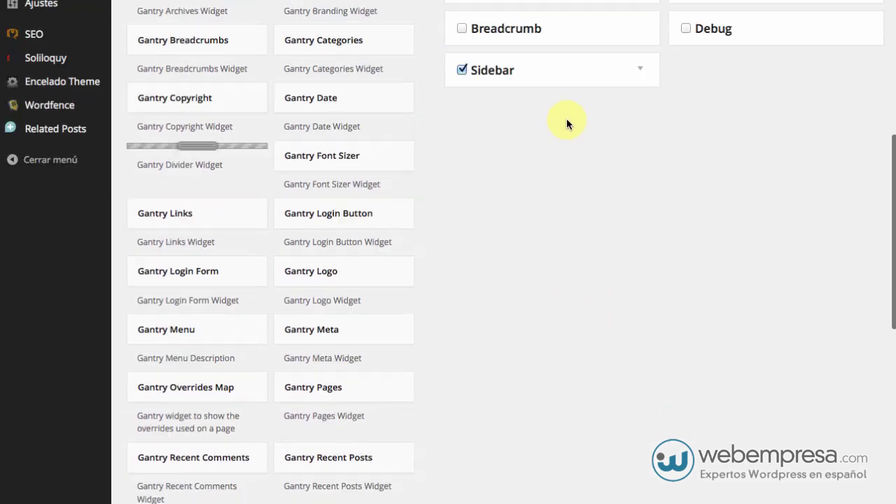
left_click(641, 87)
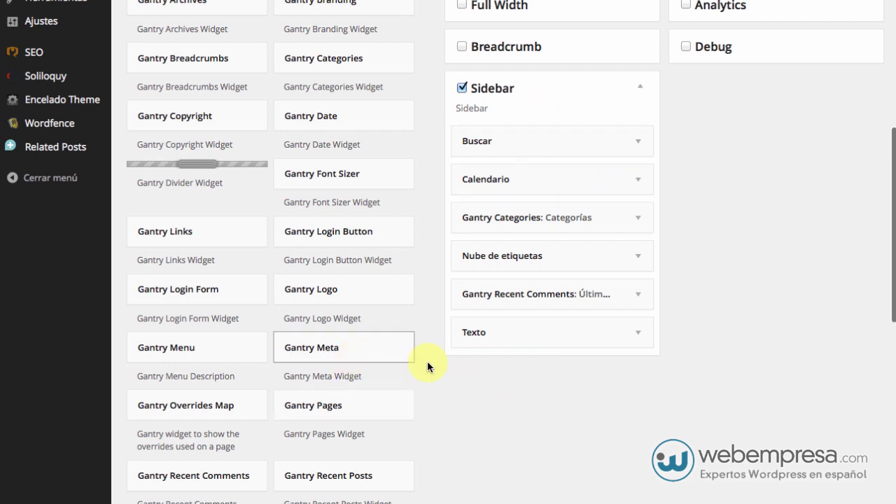
Replace the shortcode in the Sidebar area's Text widget with the copied one, [dfads params='groups=13&limit=1'], without a leading blank line.
scroll(274, 376, "down", 7)
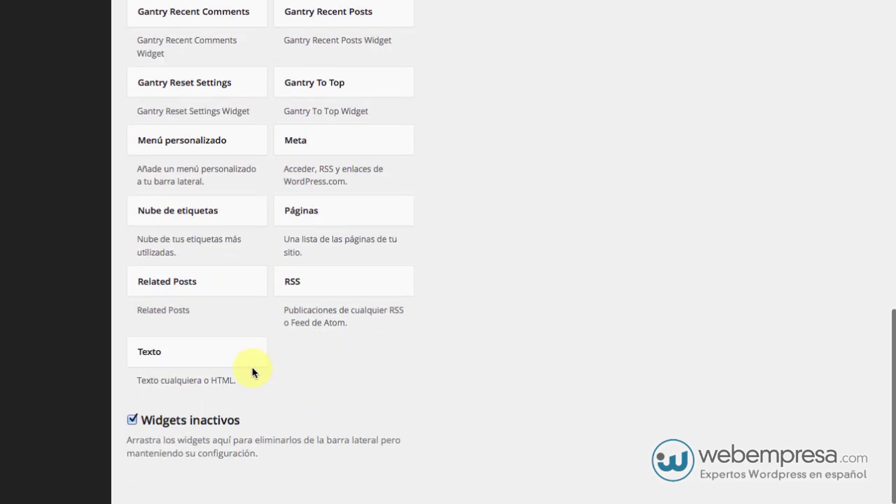
scroll(262, 366, "up", 1)
left_click_drag(243, 388, 640, 296)
scroll(530, 320, "up", 5)
left_click(560, 366)
type("[dfads params='groups=13&limit=1&orderby=impression_limit']")
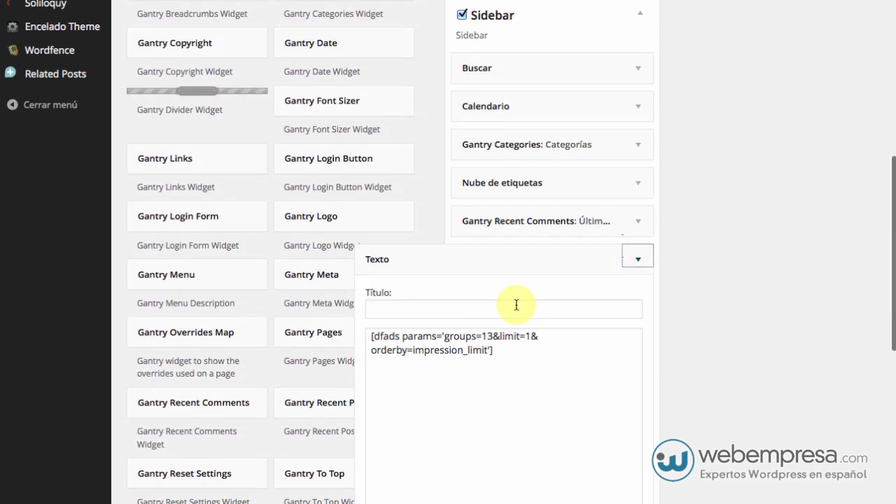
left_click_drag(518, 360, 345, 353)
key("BackSpace")
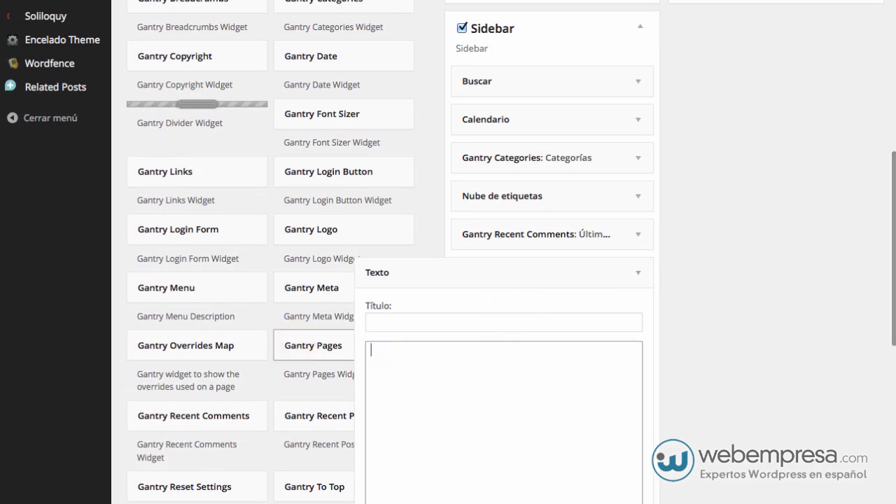
key("ctrl+v")
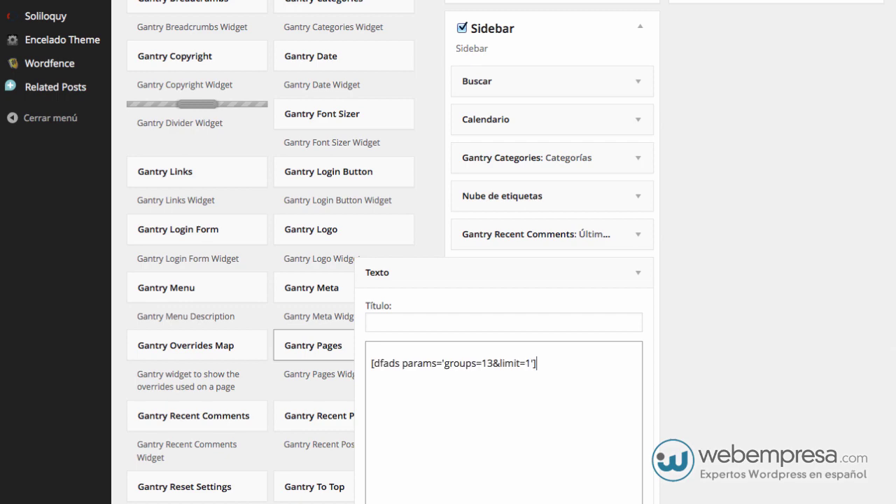
key("Delete")
Review the shortcode in the Text widget of the Sidebar area and save the widget.
scroll(266, 362, "down", 10)
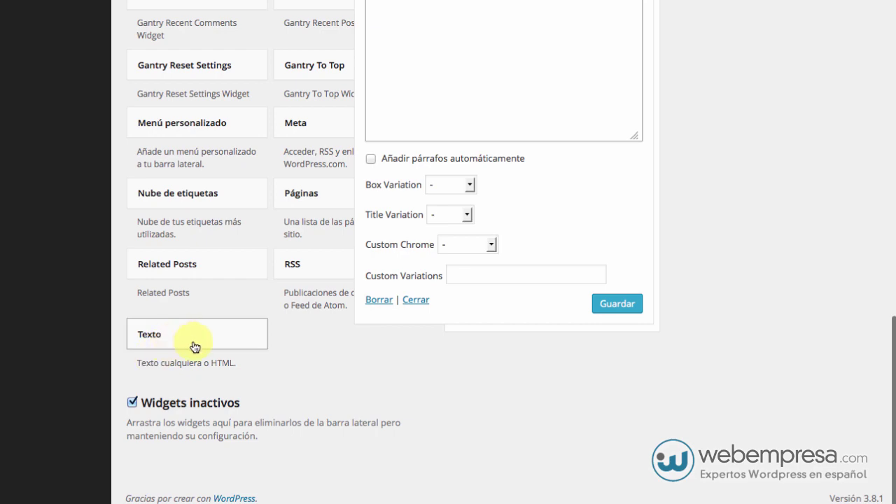
scroll(392, 230, "up", 8)
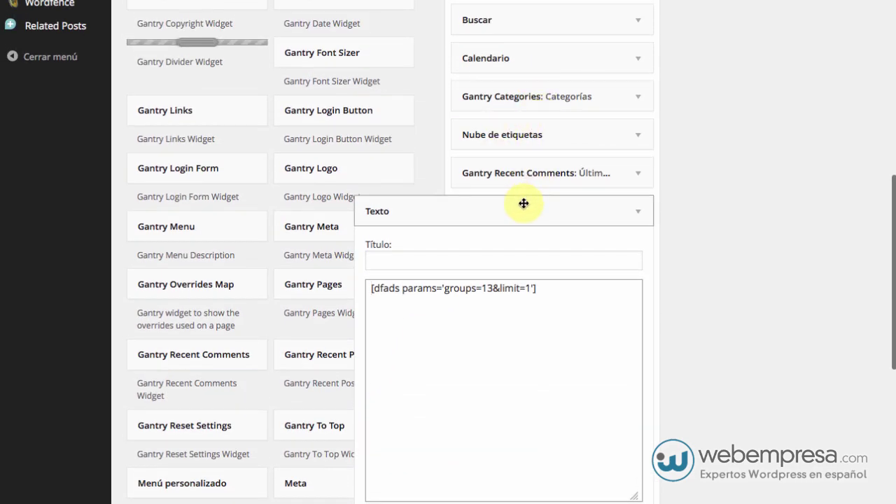
scroll(574, 315, "down", 1)
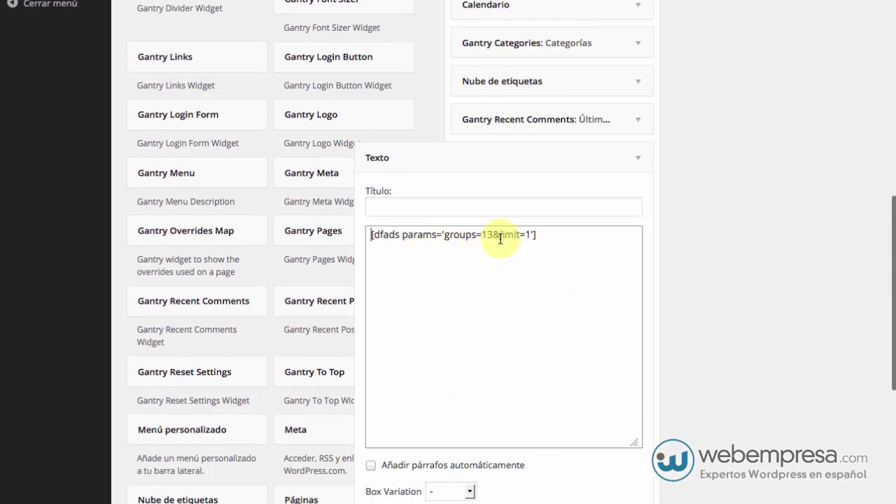
scroll(530, 273, "down", 4)
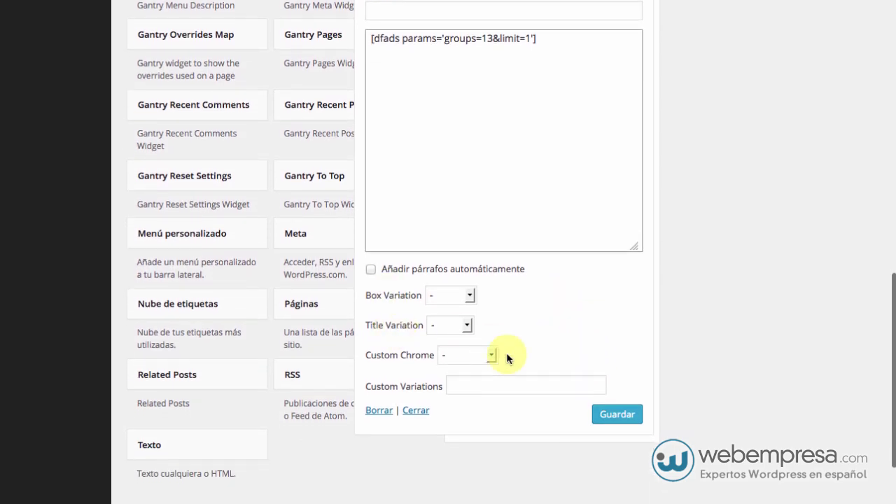
left_click(614, 418)
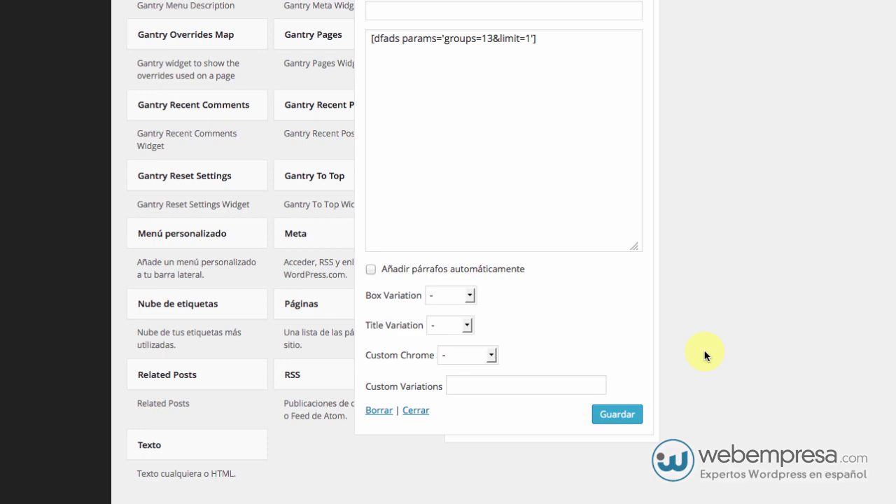
left_click(614, 414)
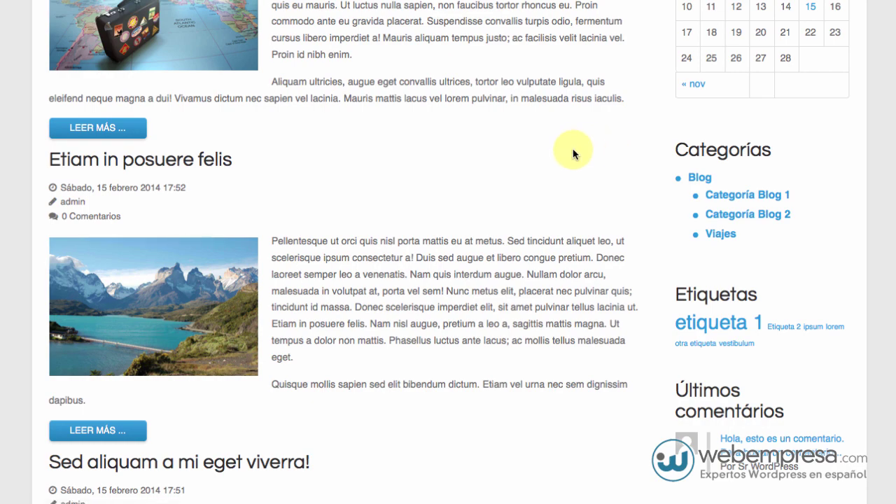
View the site's Blog category page and check the banners in the sidebar and below the pagination.
scroll(572, 154, "down", 5)
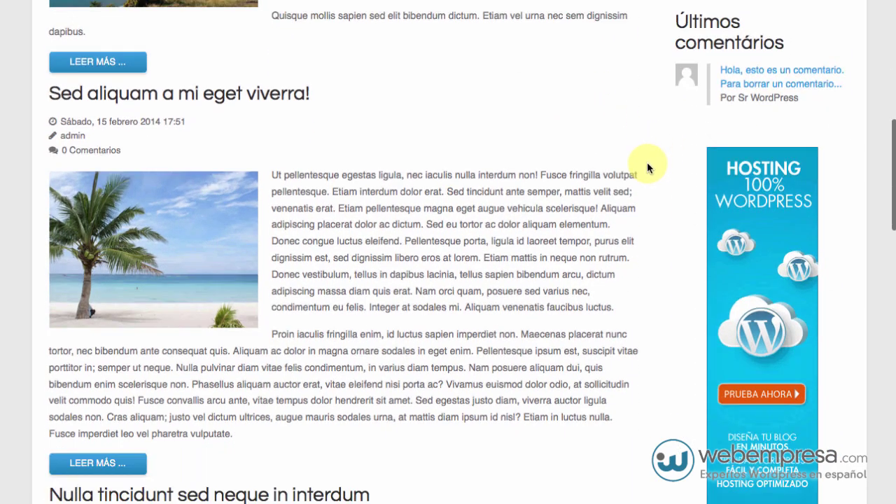
scroll(647, 166, "down", 10)
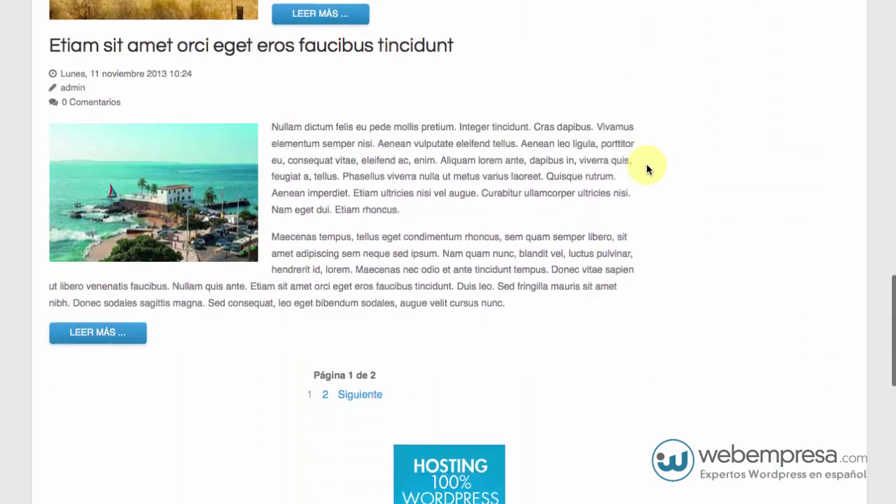
scroll(647, 168, "down", 5)
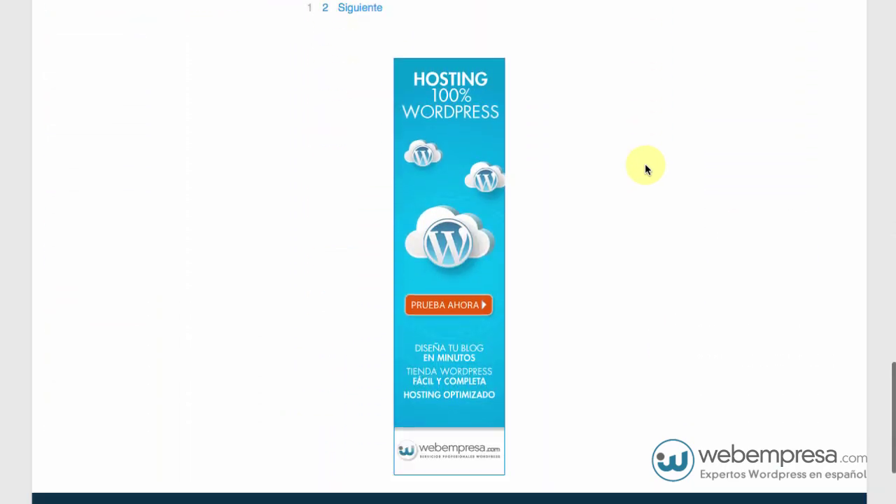
scroll(643, 166, "down", 2)
scroll(640, 168, "up", 3)
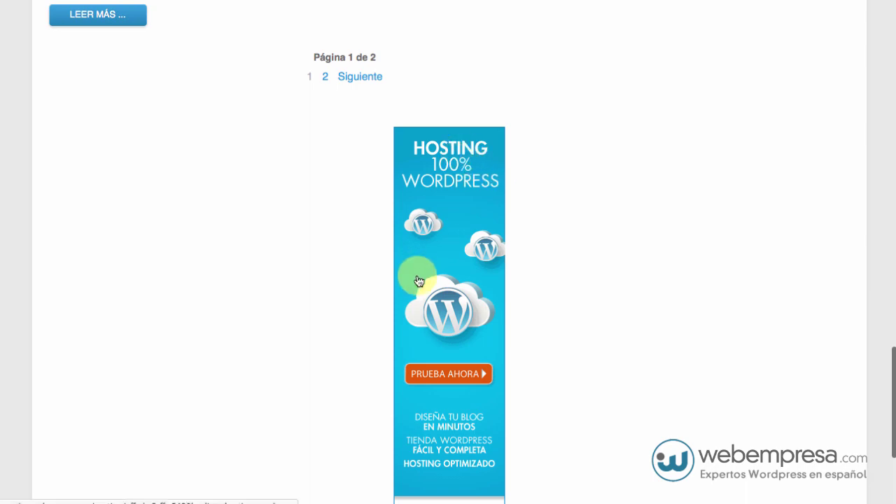
scroll(423, 223, "up", 3)
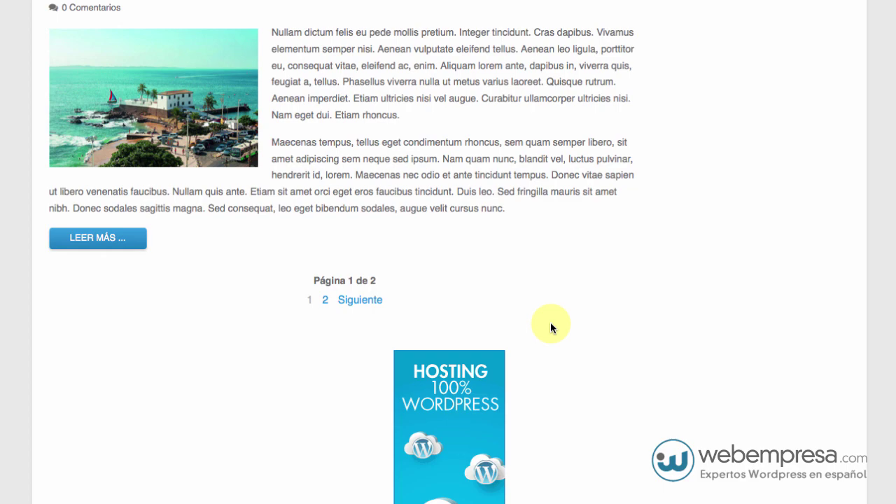
Examine the placement of the vertical banner below the recent comments in the blog page's sidebar.
scroll(551, 322, "up", 10)
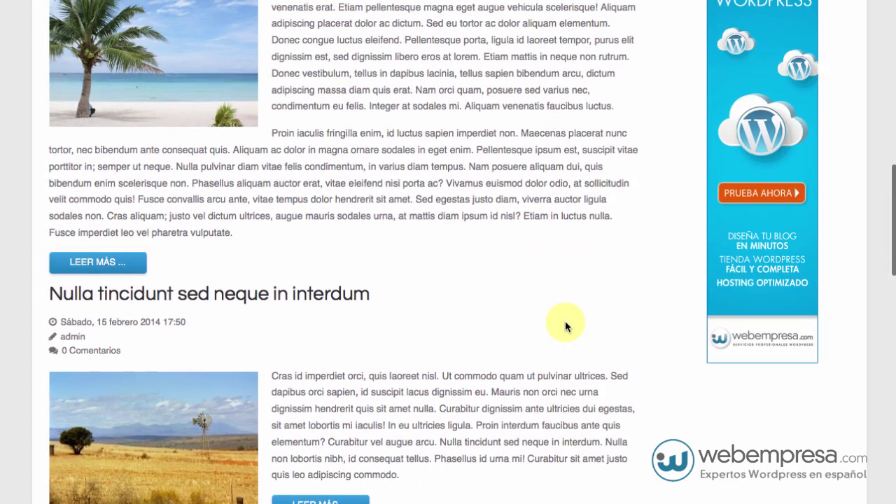
scroll(565, 322, "up", 3)
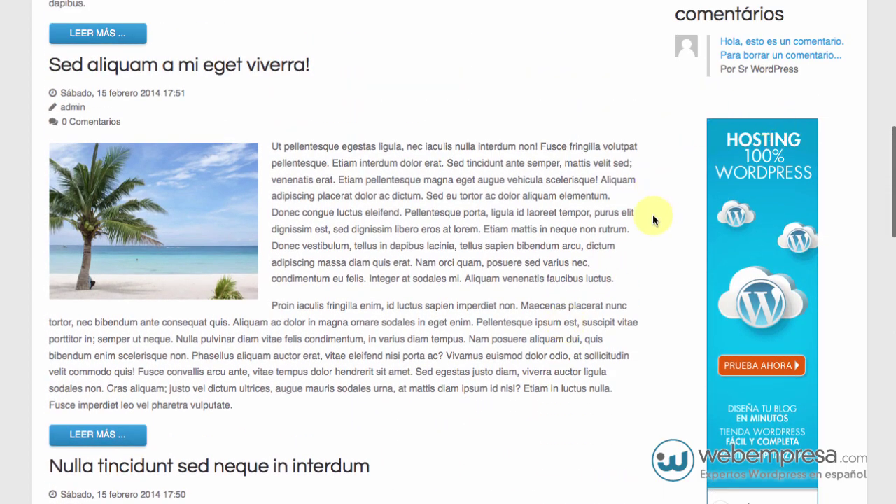
scroll(652, 215, "up", 3)
scroll(719, 151, "down", 4)
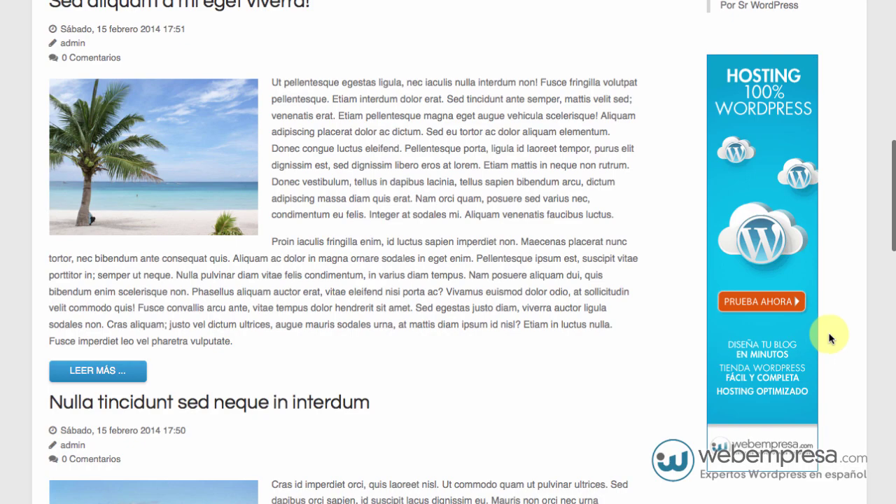
scroll(830, 335, "down", 2)
scroll(830, 334, "up", 5)
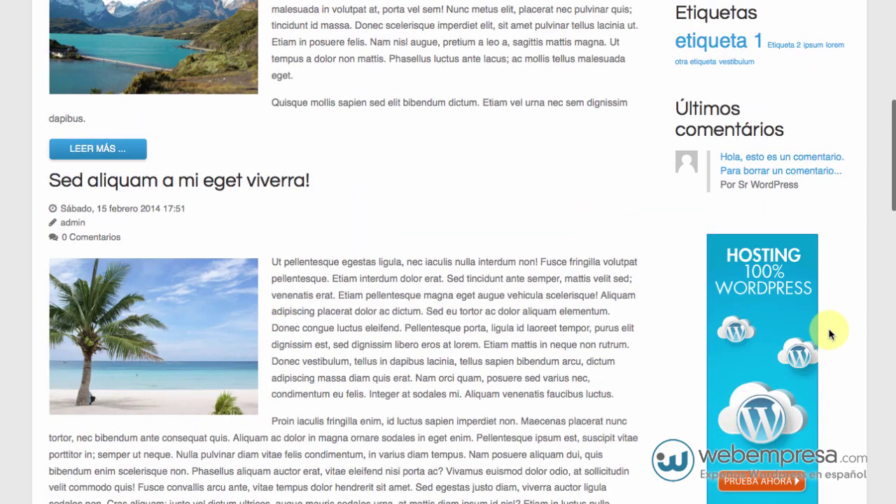
scroll(825, 258, "up", 7)
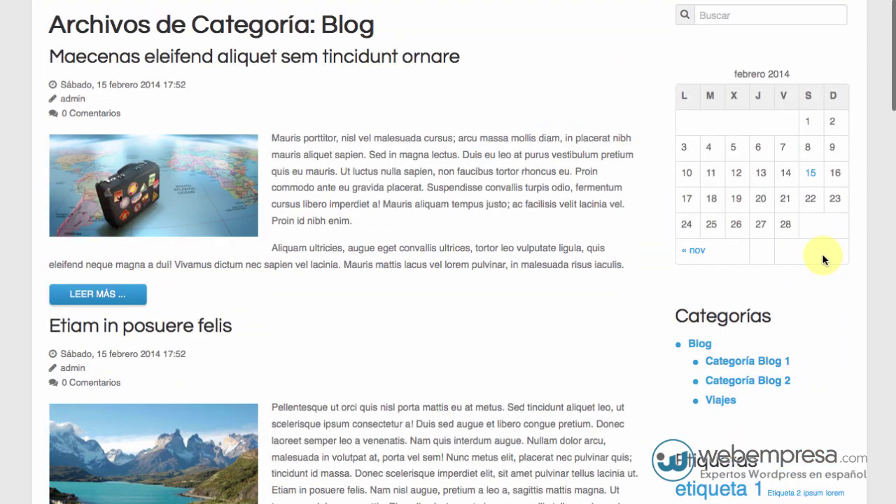
scroll(824, 255, "down", 5)
scroll(825, 259, "down", 1)
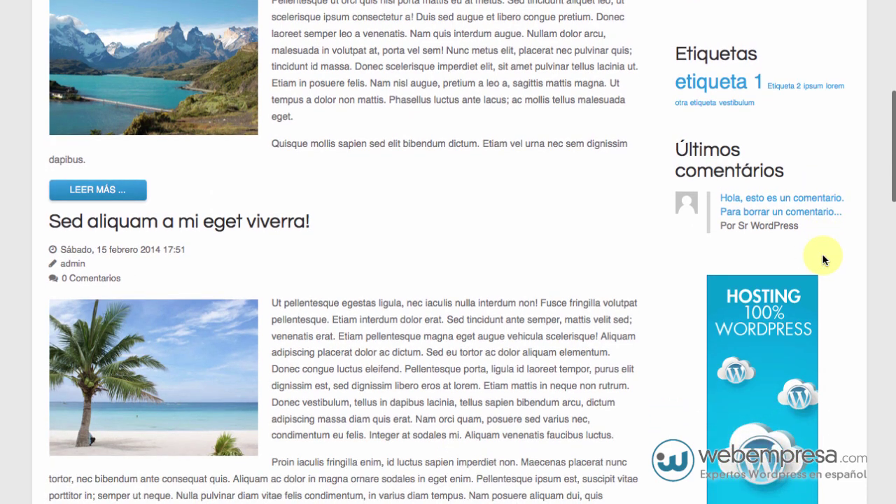
scroll(822, 279, "down", 1)
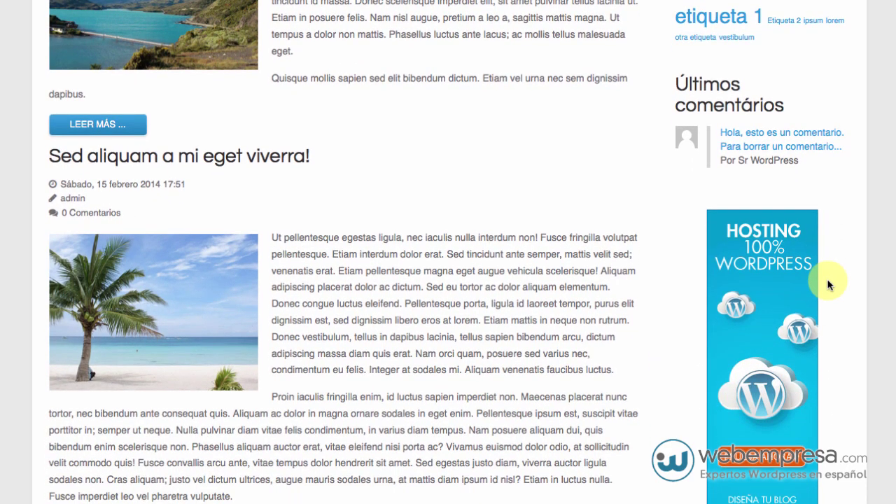
scroll(828, 284, "down", 2)
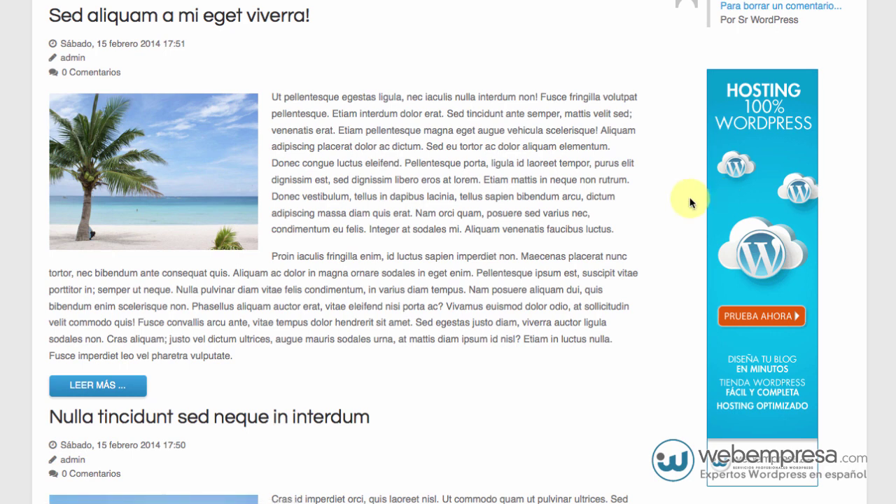
scroll(690, 202, "up", 15)
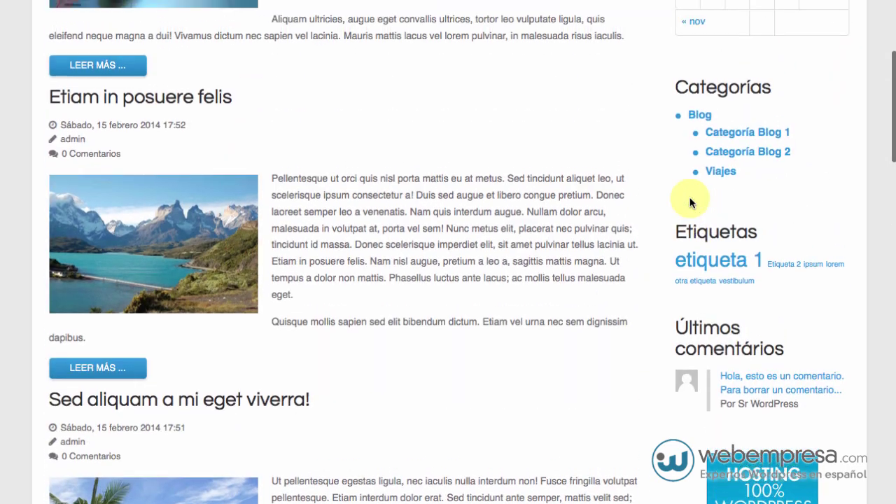
scroll(607, 198, "down", 5)
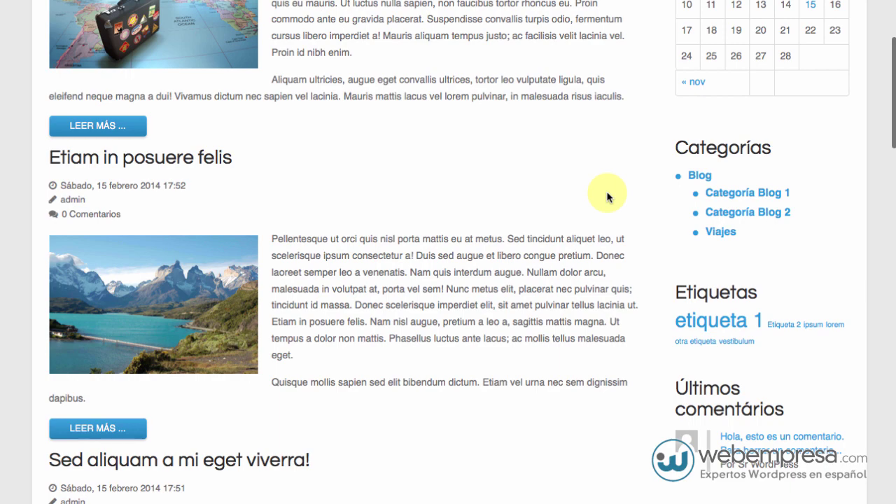
scroll(606, 197, "down", 6)
scroll(607, 193, "down", 1)
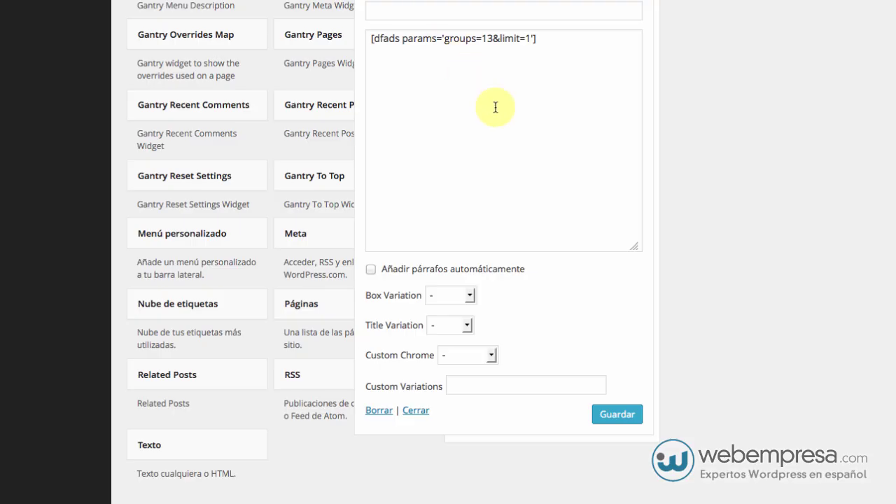
Return to the widget settings, collapse the Text widget and open the list of all ads.
scroll(494, 112, "up", 3)
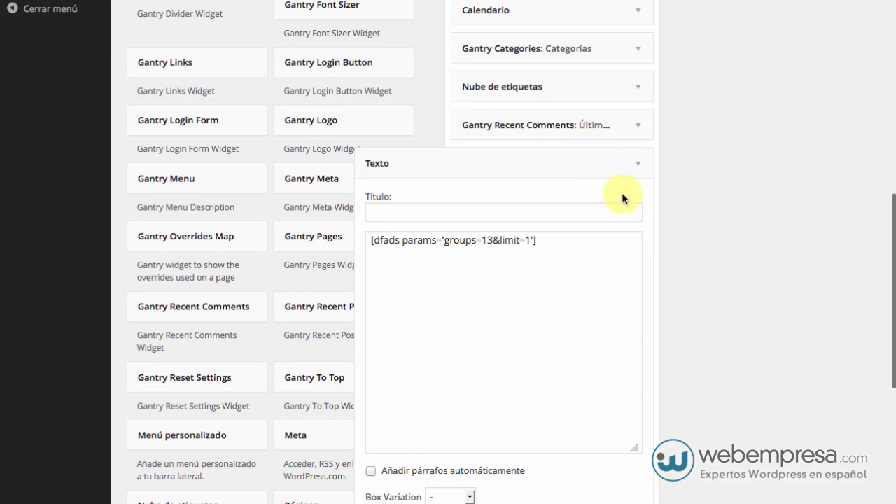
left_click(638, 165)
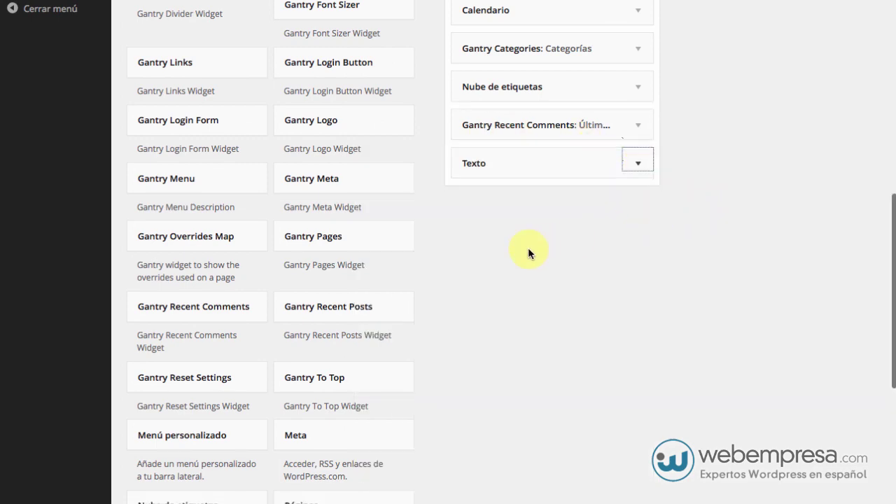
scroll(492, 275, "up", 10)
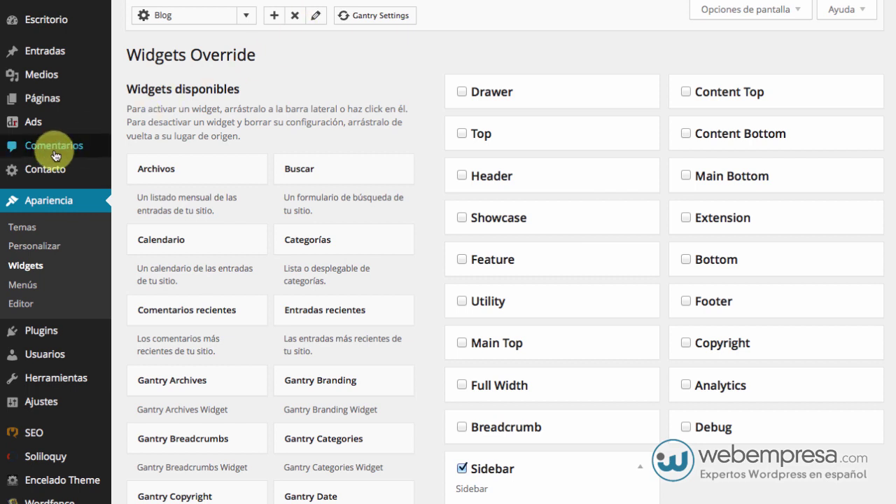
mouse_move(40, 131)
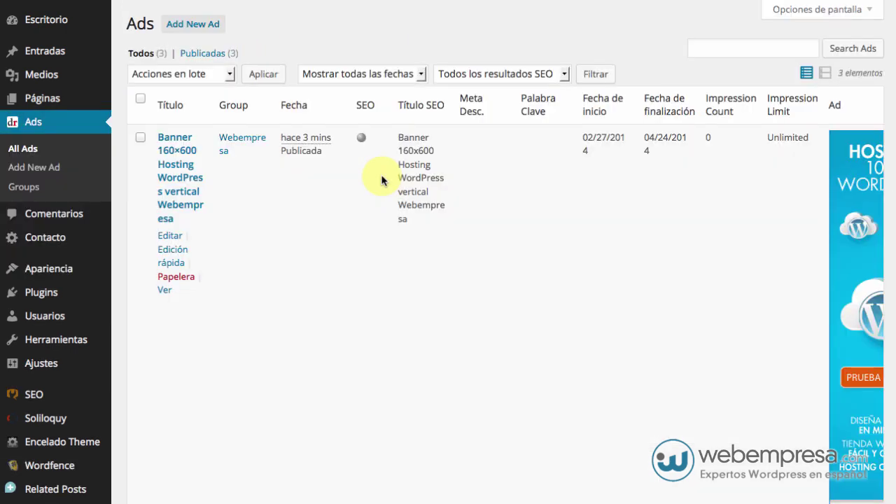
Review the listed ads' groups, start and end dates, impression counts and impression limits.
scroll(385, 186, "down", 5)
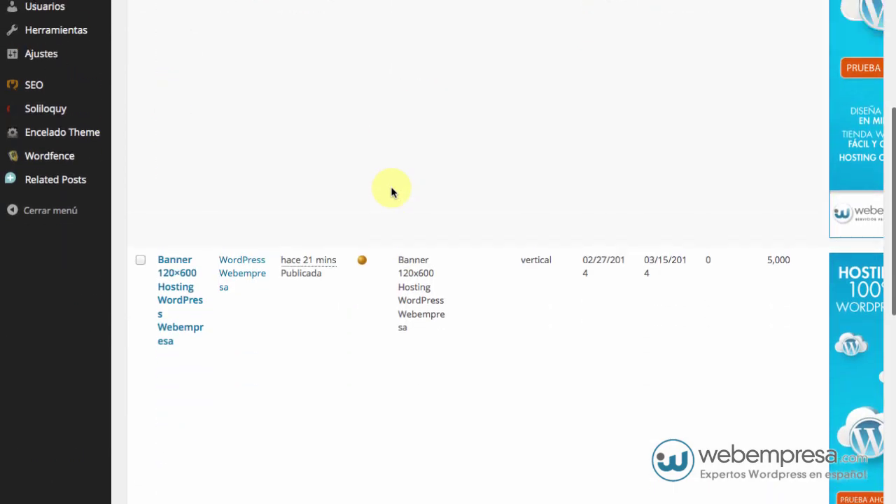
scroll(392, 192, "up", 5)
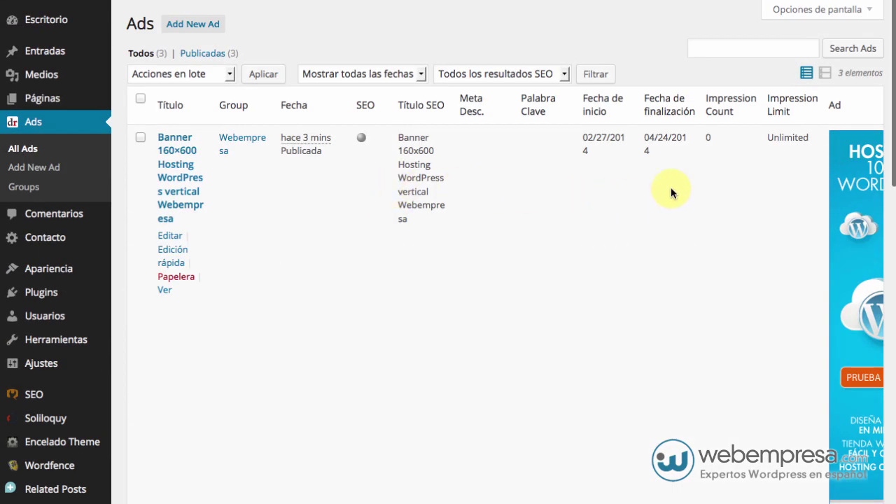
scroll(761, 160, "down", 5)
scroll(757, 158, "up", 5)
scroll(744, 219, "down", 12)
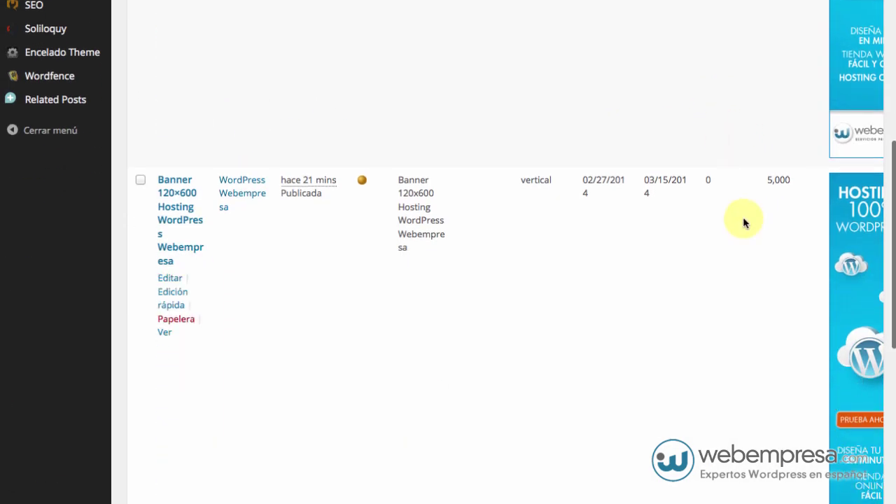
scroll(744, 231, "down", 3)
scroll(744, 231, "up", 8)
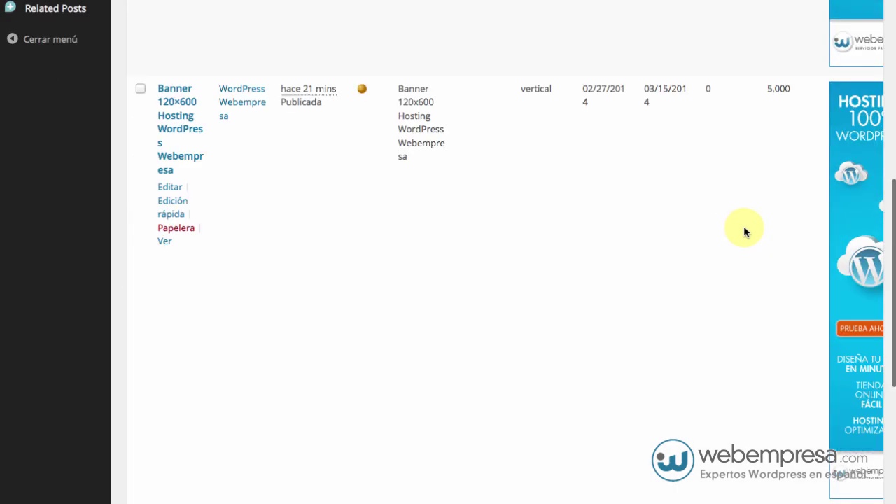
scroll(744, 231, "down", 3)
scroll(744, 231, "down", 2)
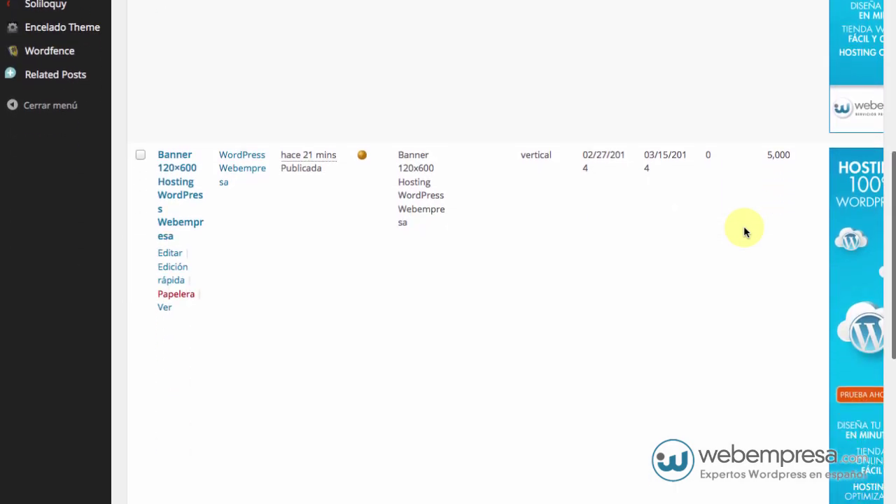
Move the Banner 120×600 Hosting WordPress Webempresa ad to the trash.
scroll(744, 225, "down", 3)
scroll(743, 225, "up", 4)
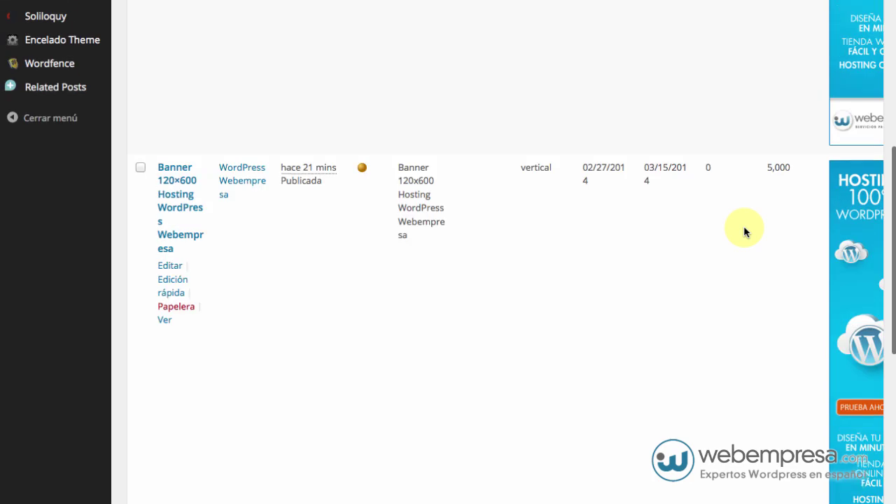
scroll(743, 226, "down", 5)
scroll(770, 206, "up", 1)
scroll(771, 201, "up", 5)
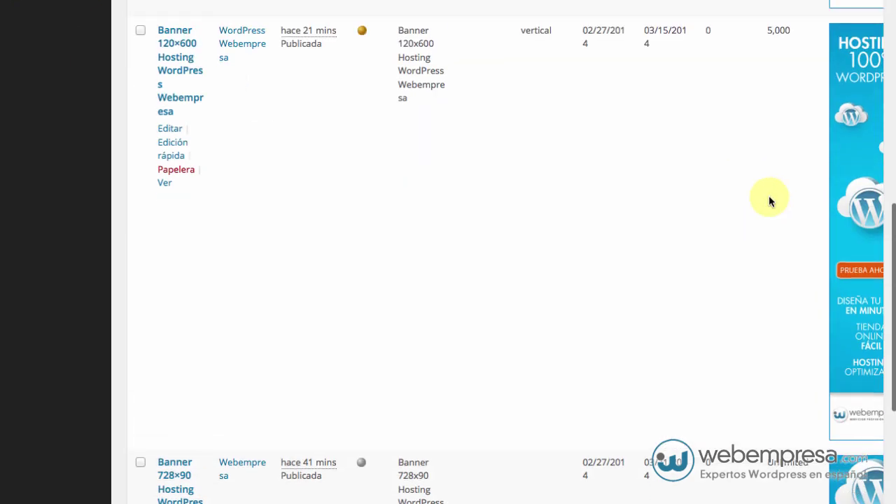
left_click(141, 159)
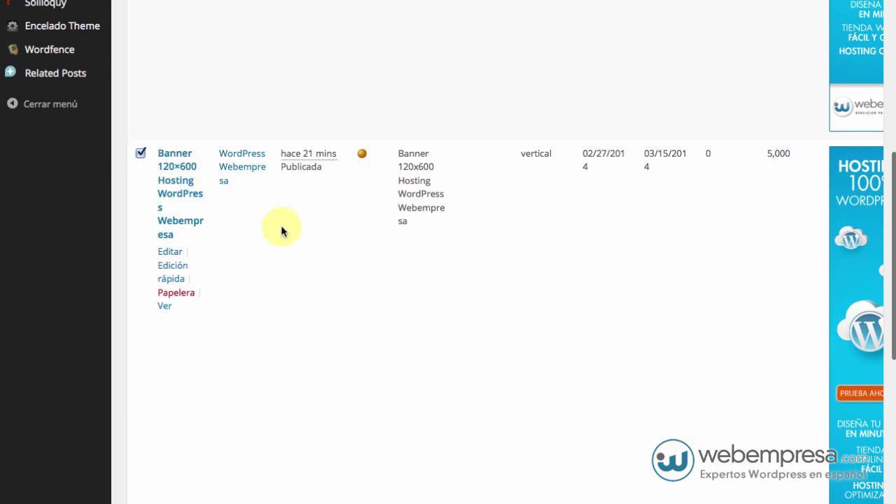
left_click(176, 293)
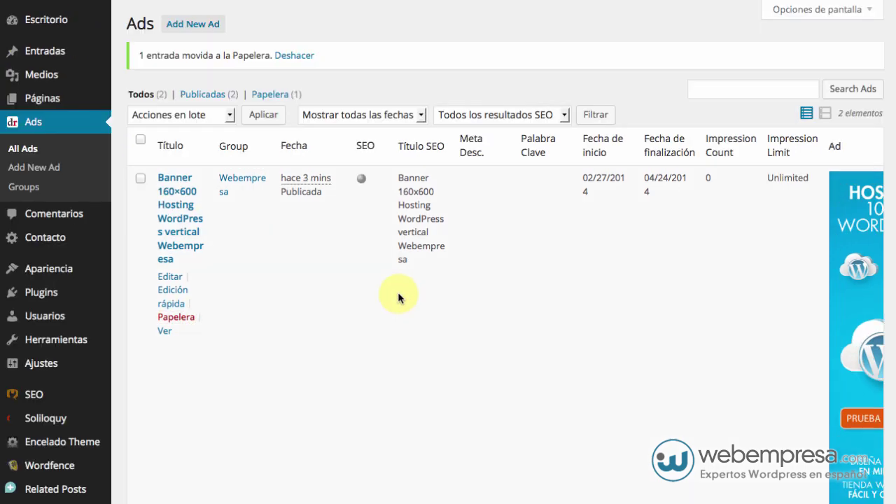
Review the ads left in the list and compare them with the banners on the site's blog page.
scroll(329, 296, "down", 5)
scroll(543, 262, "up", 5)
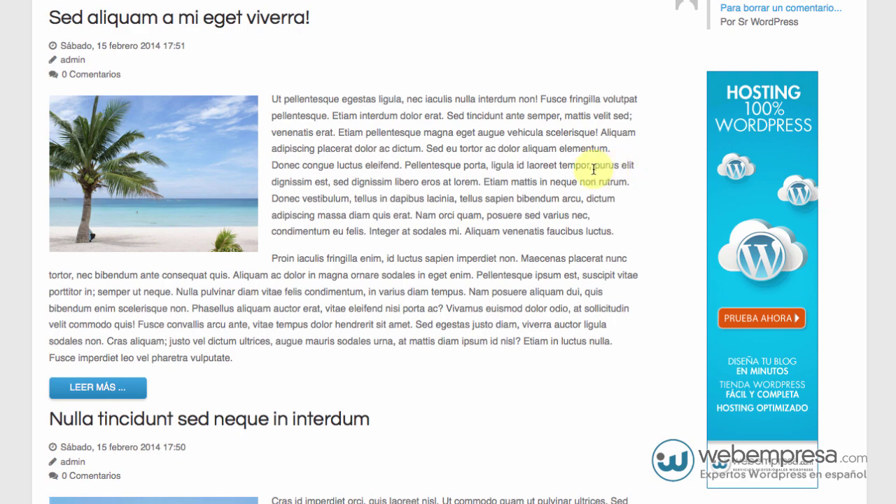
scroll(594, 168, "down", 15)
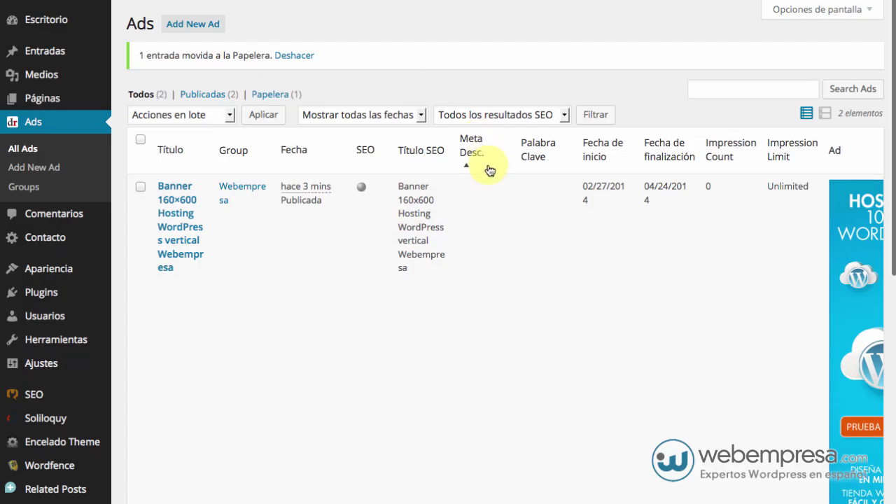
scroll(485, 168, "down", 10)
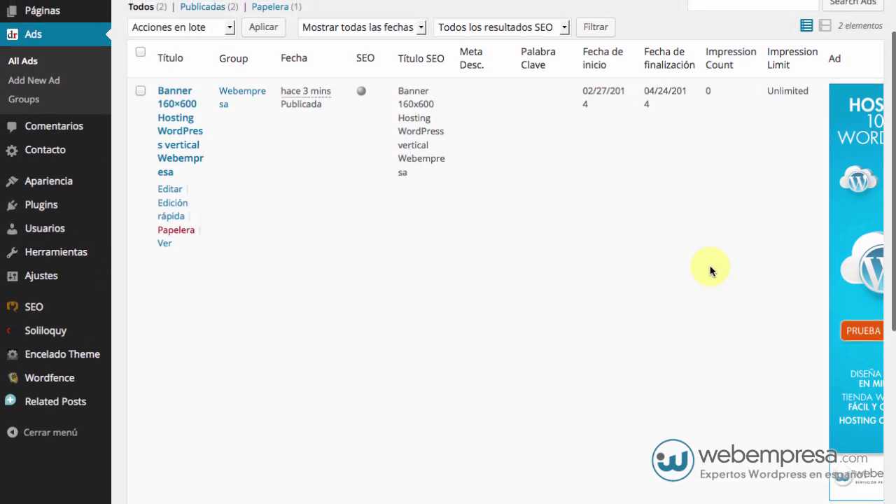
scroll(709, 266, "up", 2)
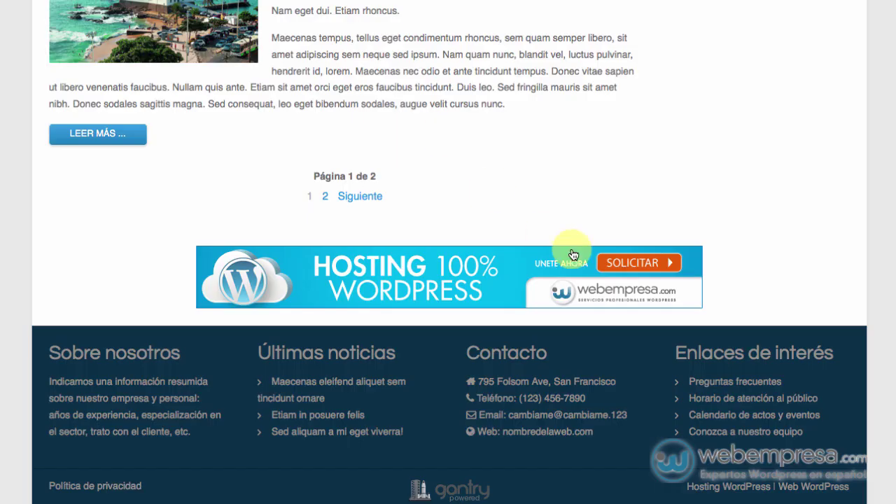
Examine the horizontal banner below the blog page's pagination and the vertical banner under the recent comments in its sidebar.
scroll(675, 253, "up", 10)
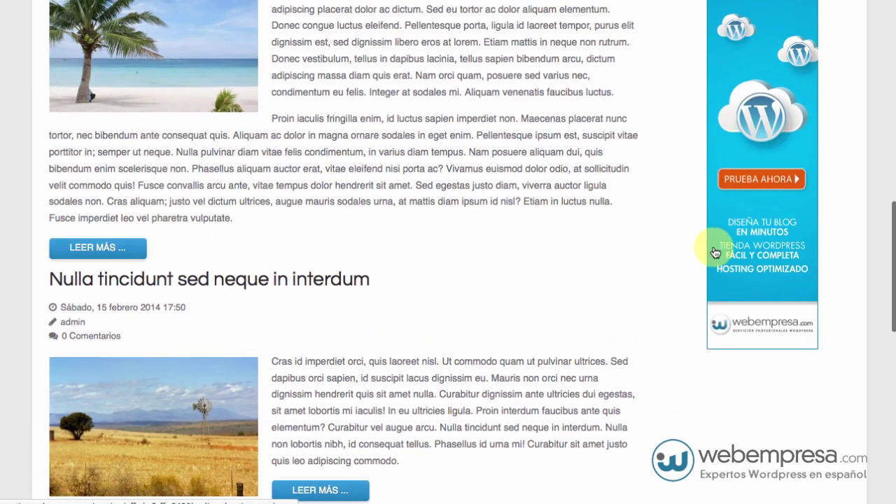
scroll(713, 252, "up", 5)
scroll(576, 305, "up", 3)
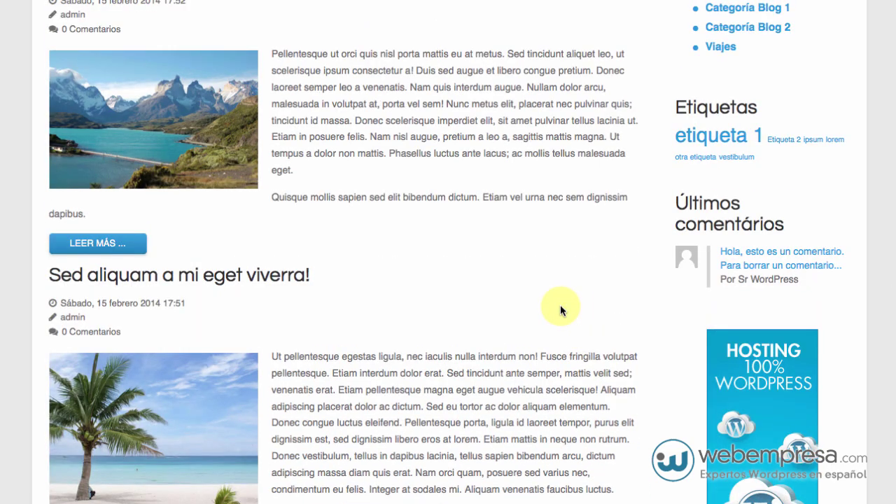
scroll(527, 310, "up", 1)
scroll(527, 311, "down", 5)
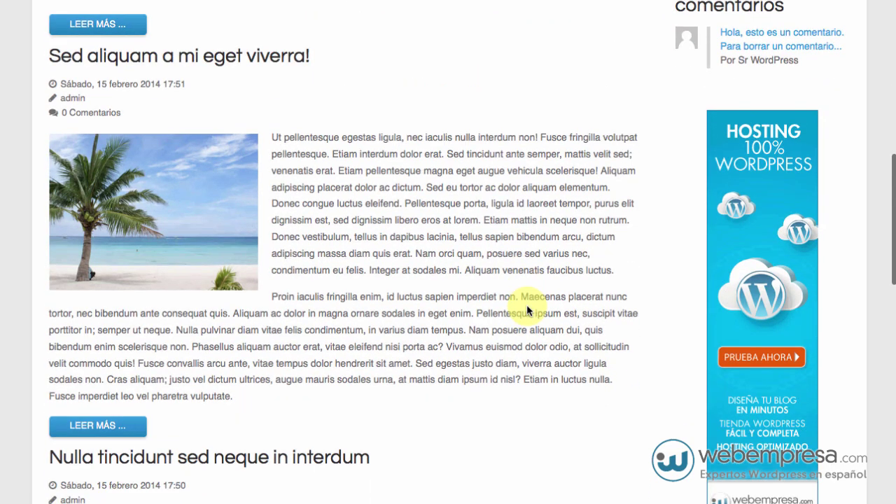